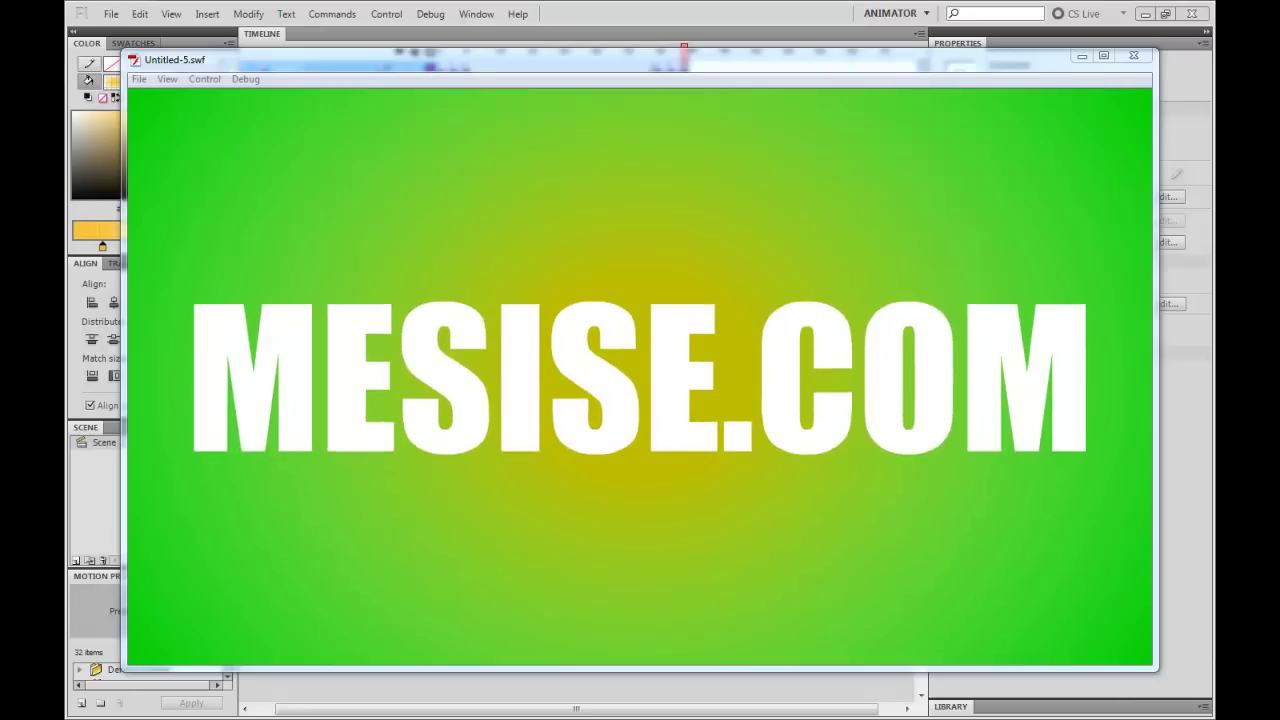
# Close the preview of the finished MESISE.COM animation and scrub its timeline to frame 21.
pyautogui.moveTo(877, 65); pyautogui.dragTo(893, 61)
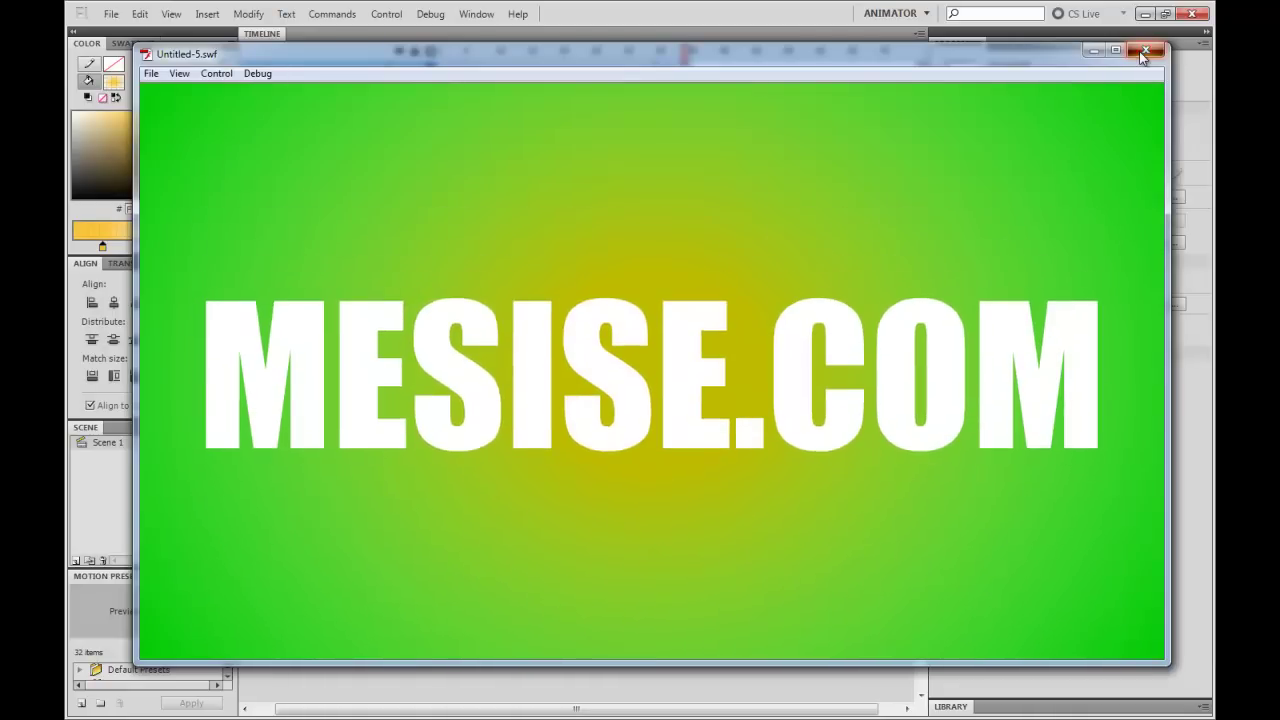
pyautogui.click(1141, 53)
pyautogui.moveTo(686, 50); pyautogui.dragTo(568, 66)
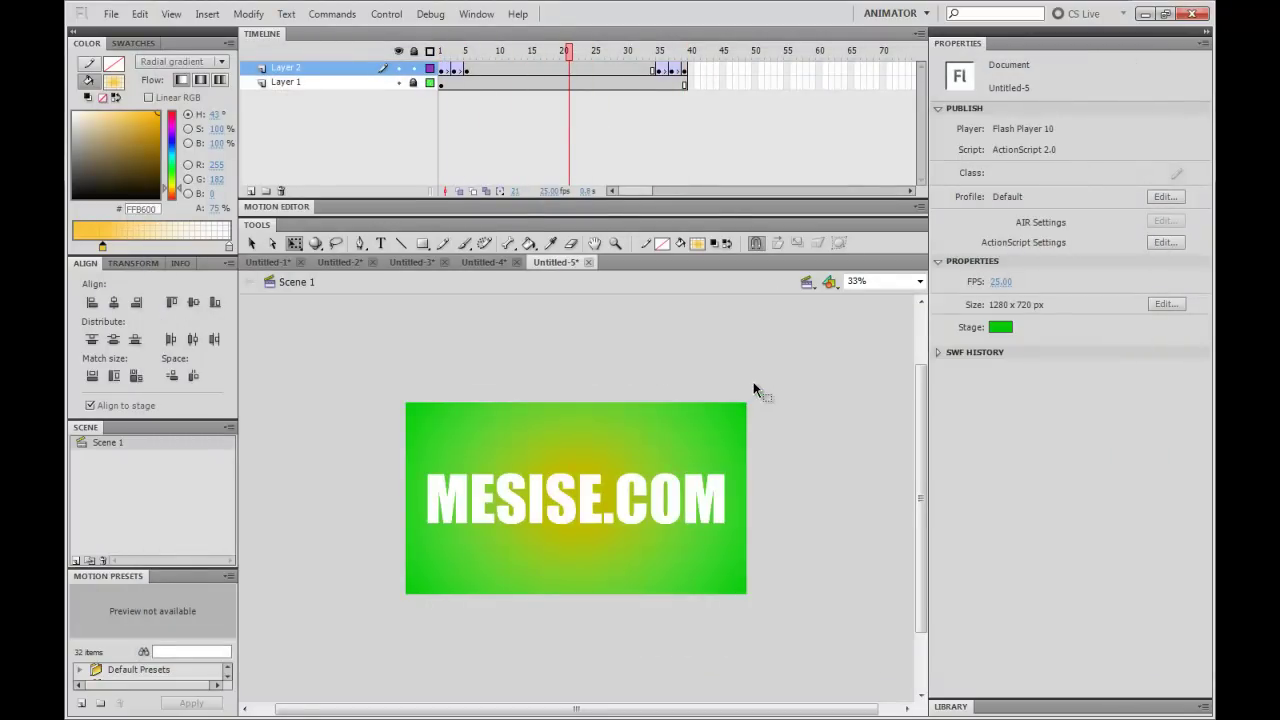
# Create a new document, fit the stage in the window, and set the stage colour to purple.
pyautogui.hotkey('ctrl', 'n')
pyautogui.click(799, 513)
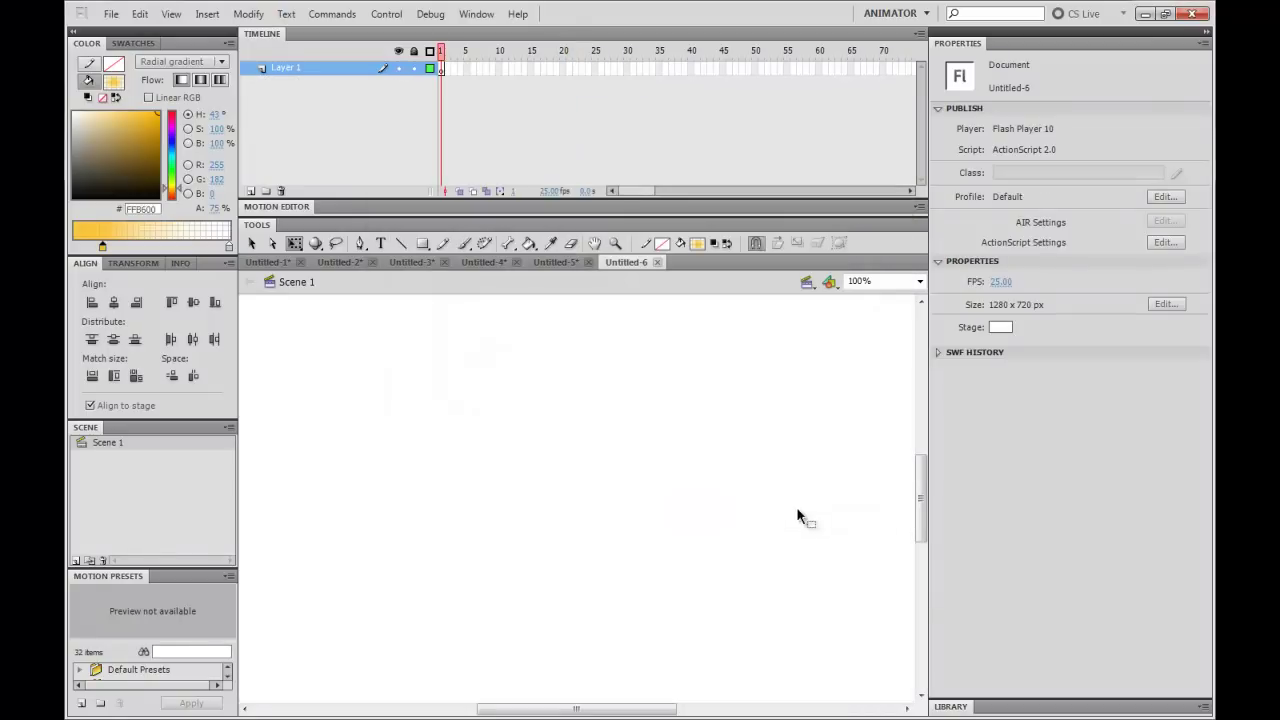
pyautogui.click(920, 281)
pyautogui.click(868, 295)
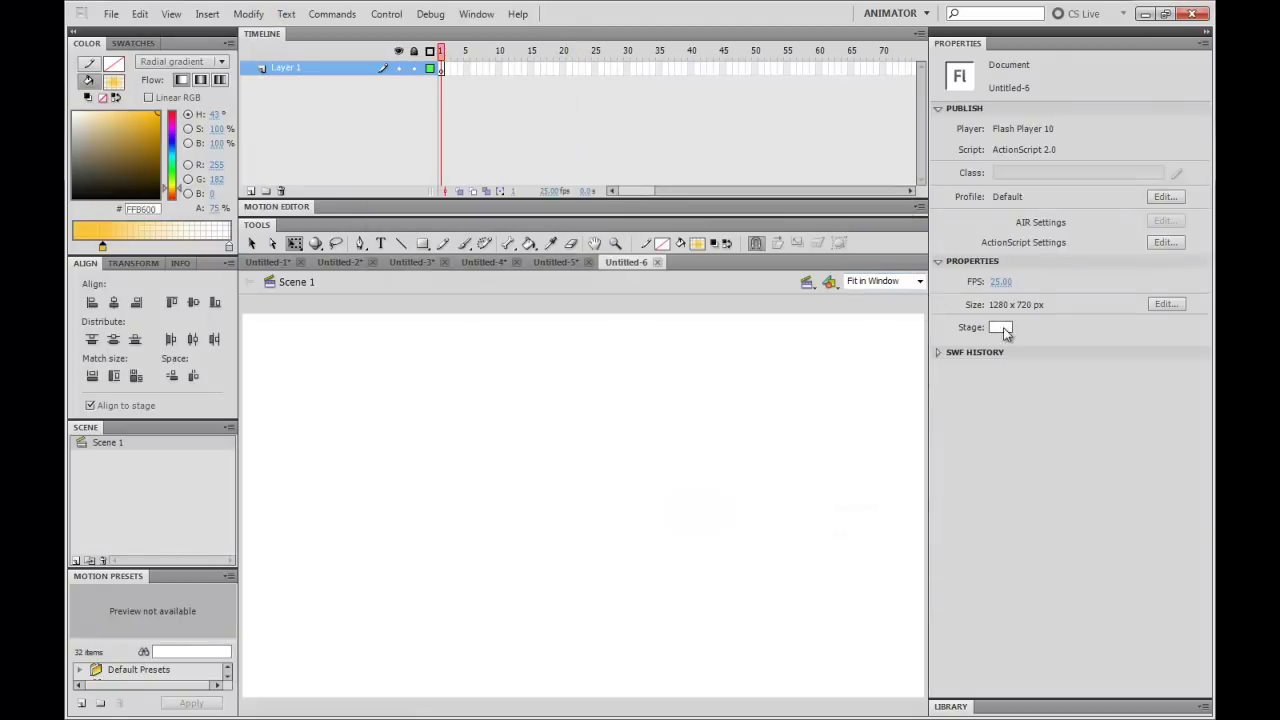
pyautogui.click(1000, 327)
pyautogui.click(1020, 482)
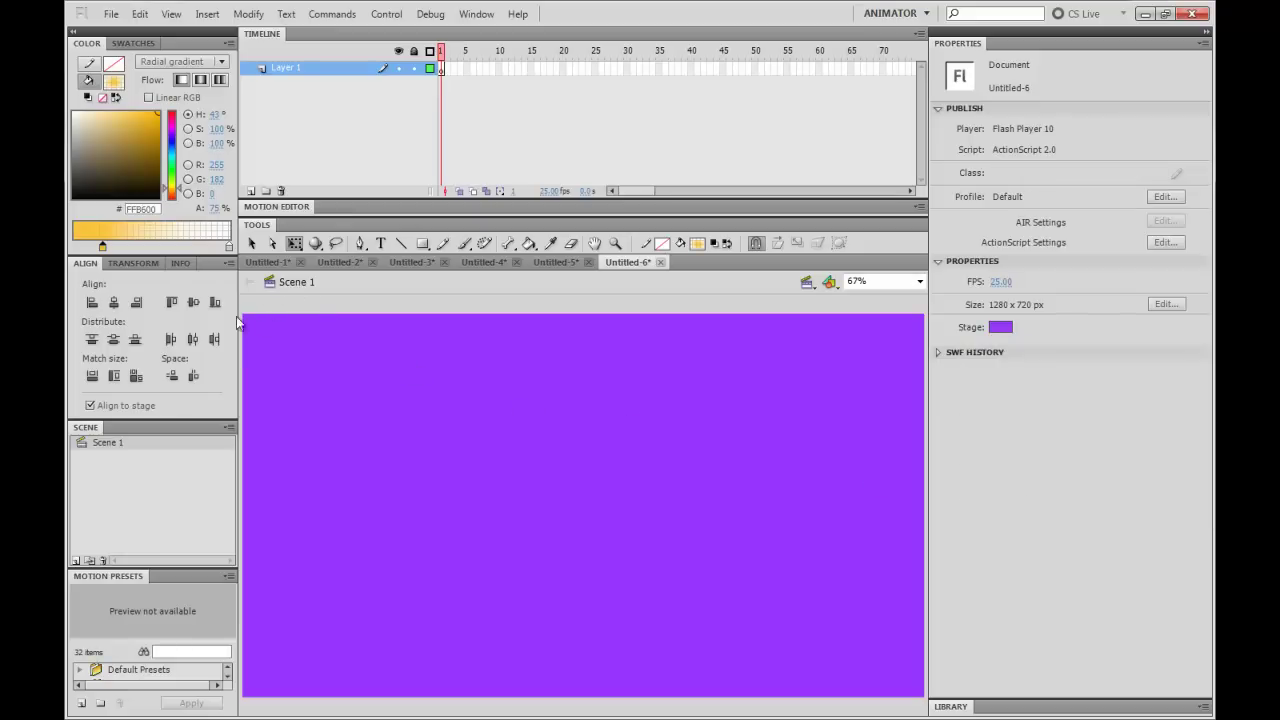
# Draw a radial-gradient rectangle about 521 by 389 px and match its width and height to the stage.
pyautogui.click(422, 244)
pyautogui.moveTo(353, 383); pyautogui.dragTo(629, 590)
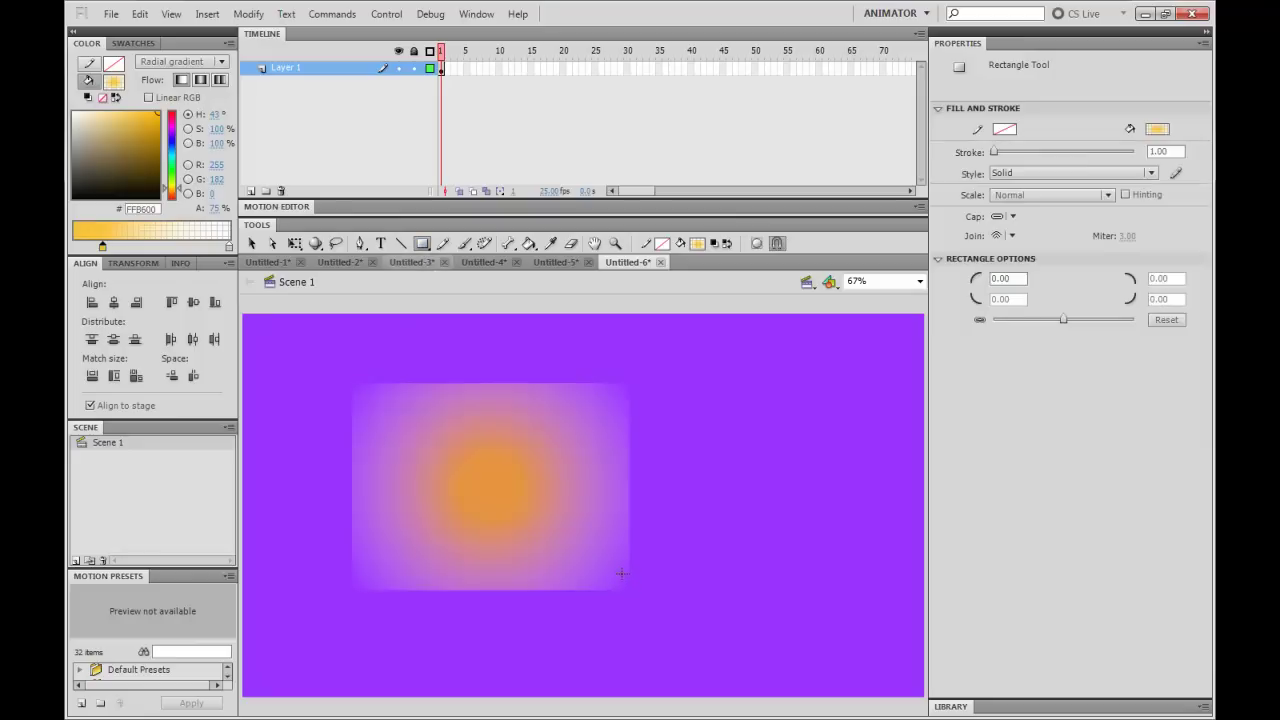
pyautogui.press('v')
pyautogui.click(555, 477)
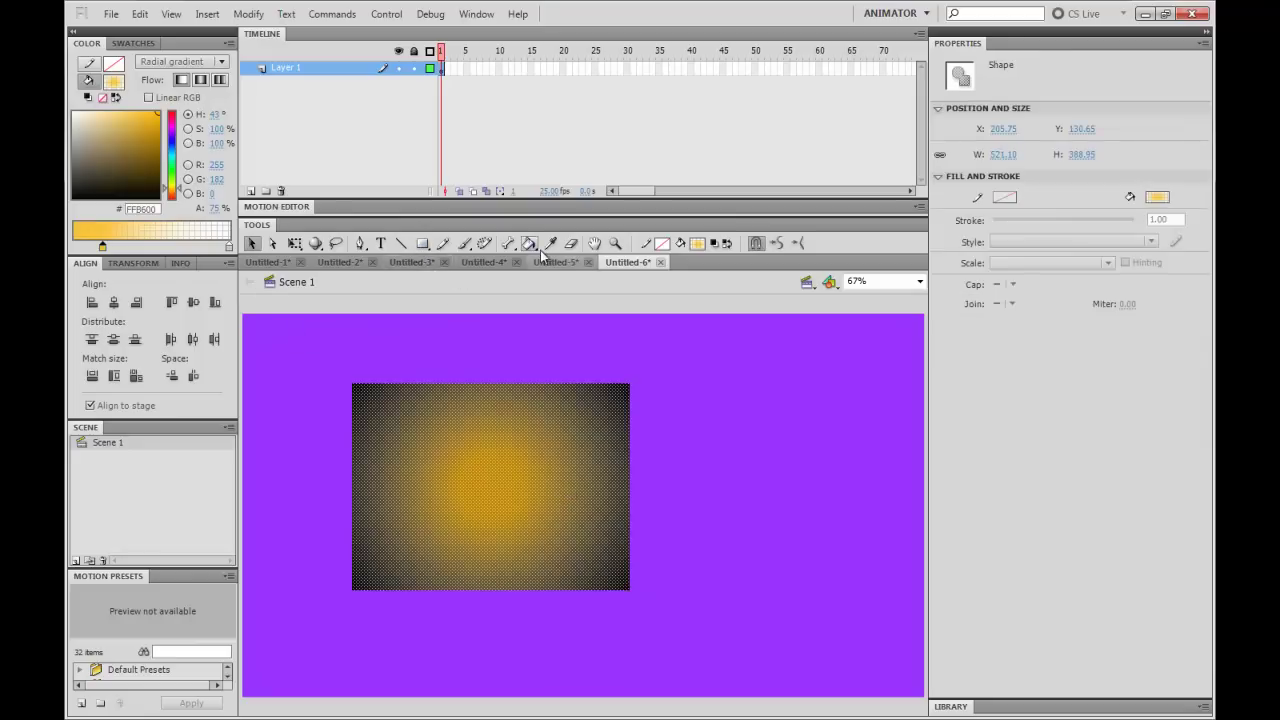
pyautogui.click(136, 376)
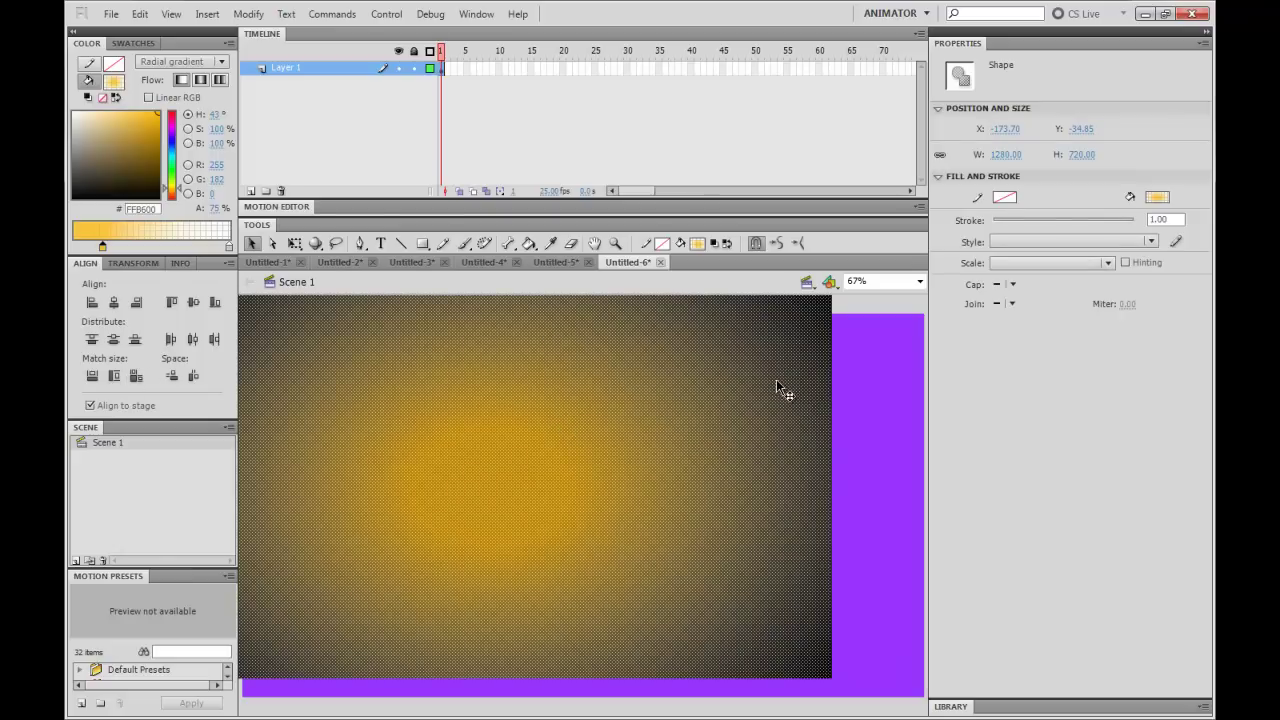
# Center the rectangle horizontally and vertically on the stage.
pyautogui.hotkey('ctrl', '-')
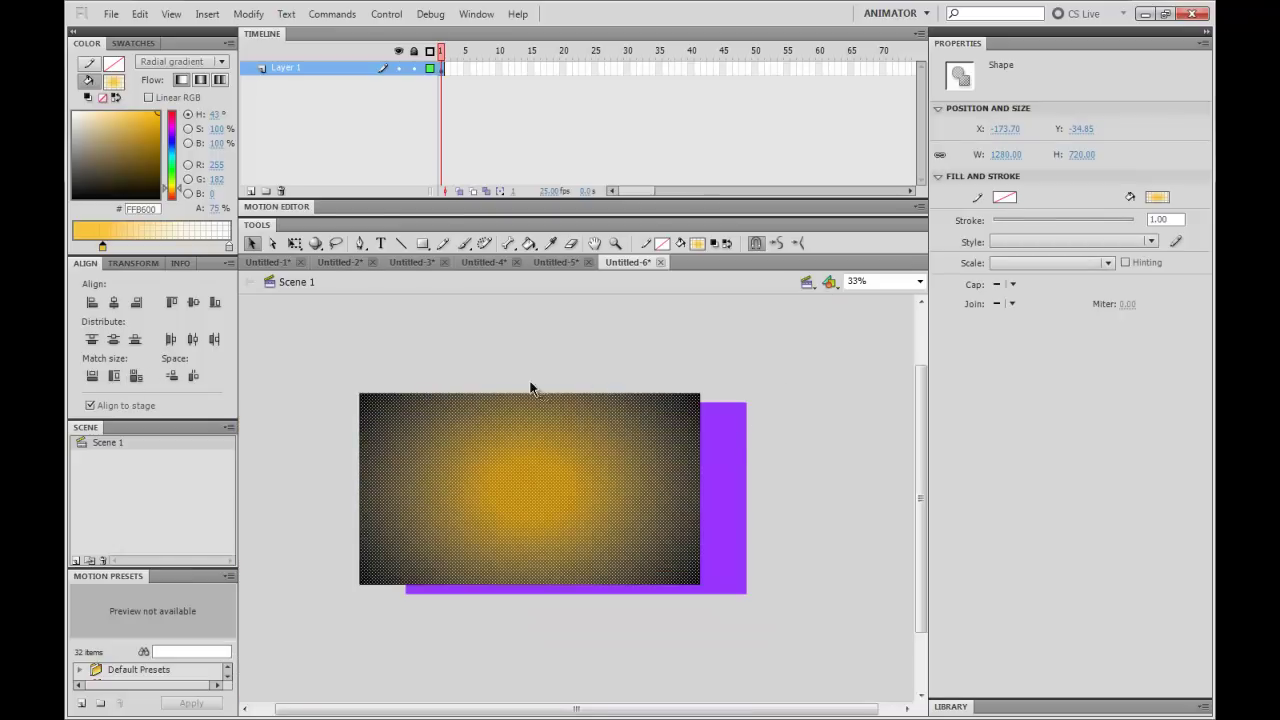
pyautogui.click(87, 264)
pyautogui.click(88, 265)
pyautogui.click(116, 340)
pyautogui.click(113, 302)
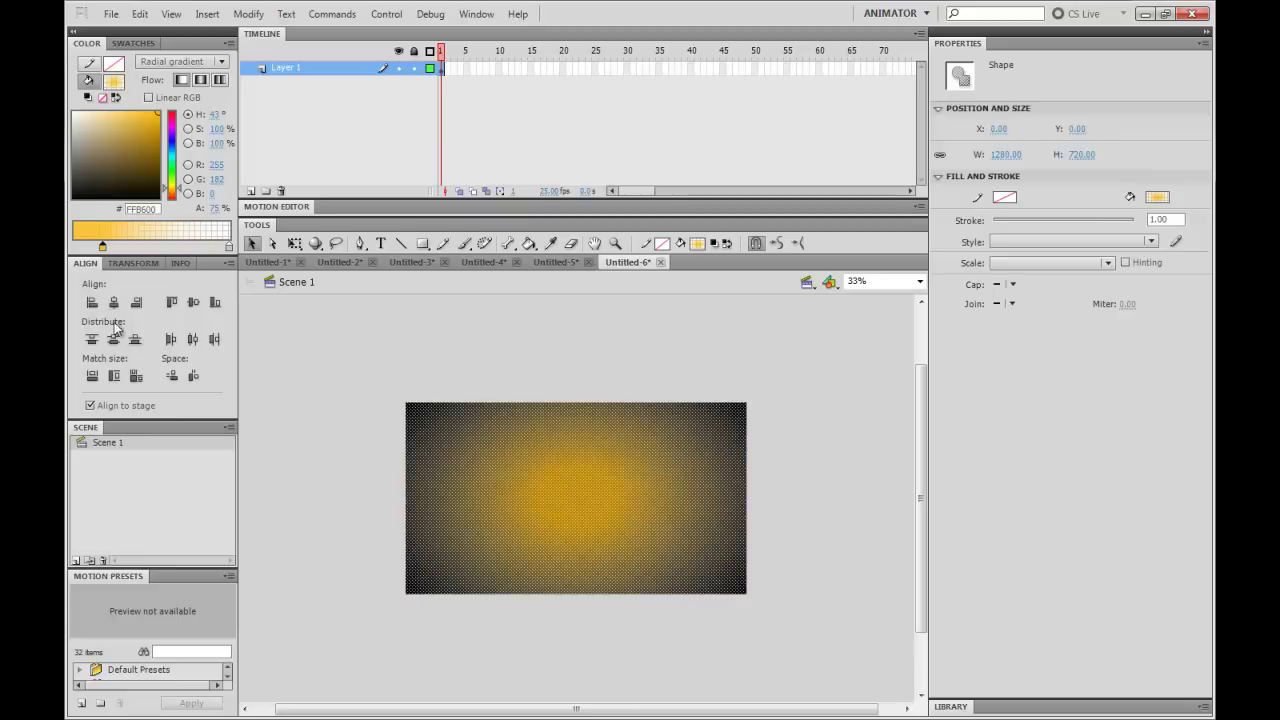
# Move the orange colour stop to the very start of the rectangle's gradient, keeping the radial gradient type.
pyautogui.click(604, 381)
pyautogui.click(605, 455)
pyautogui.moveTo(102, 245); pyautogui.dragTo(74, 246)
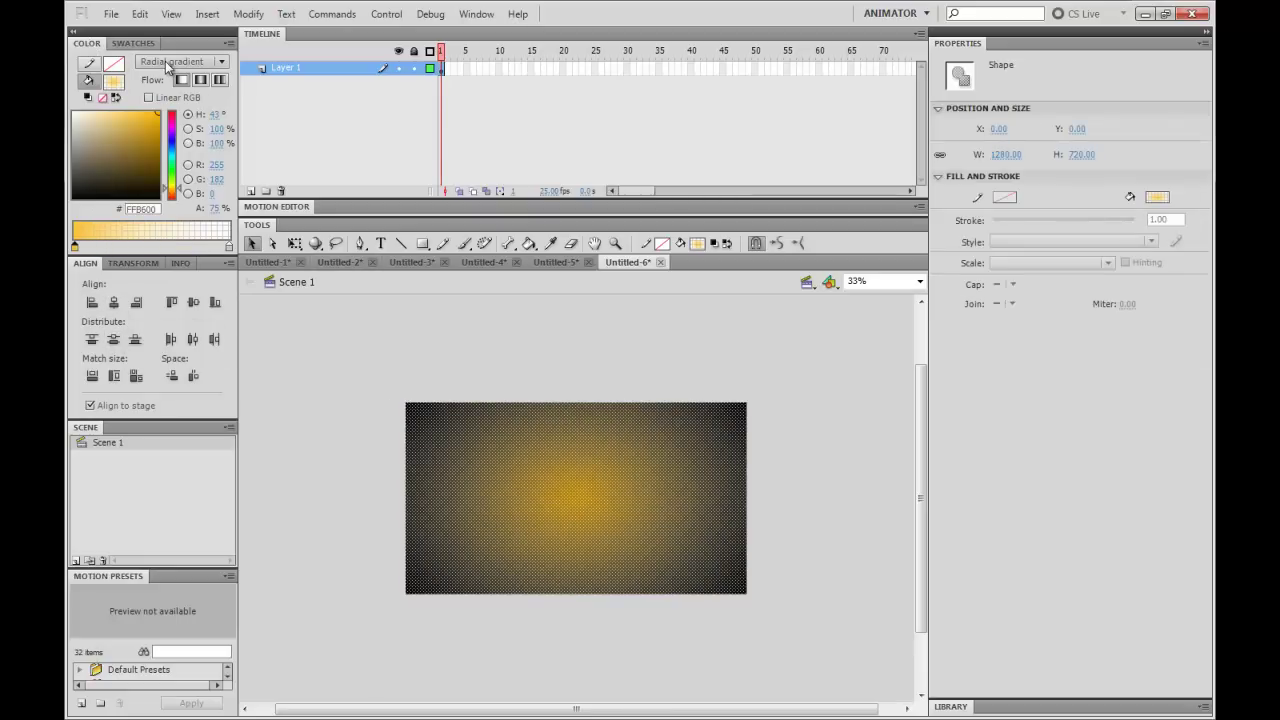
pyautogui.click(167, 64)
pyautogui.click(169, 64)
# Try 100% alpha on the gradient's white outer stop and return it to 0%.
pyautogui.click(229, 246)
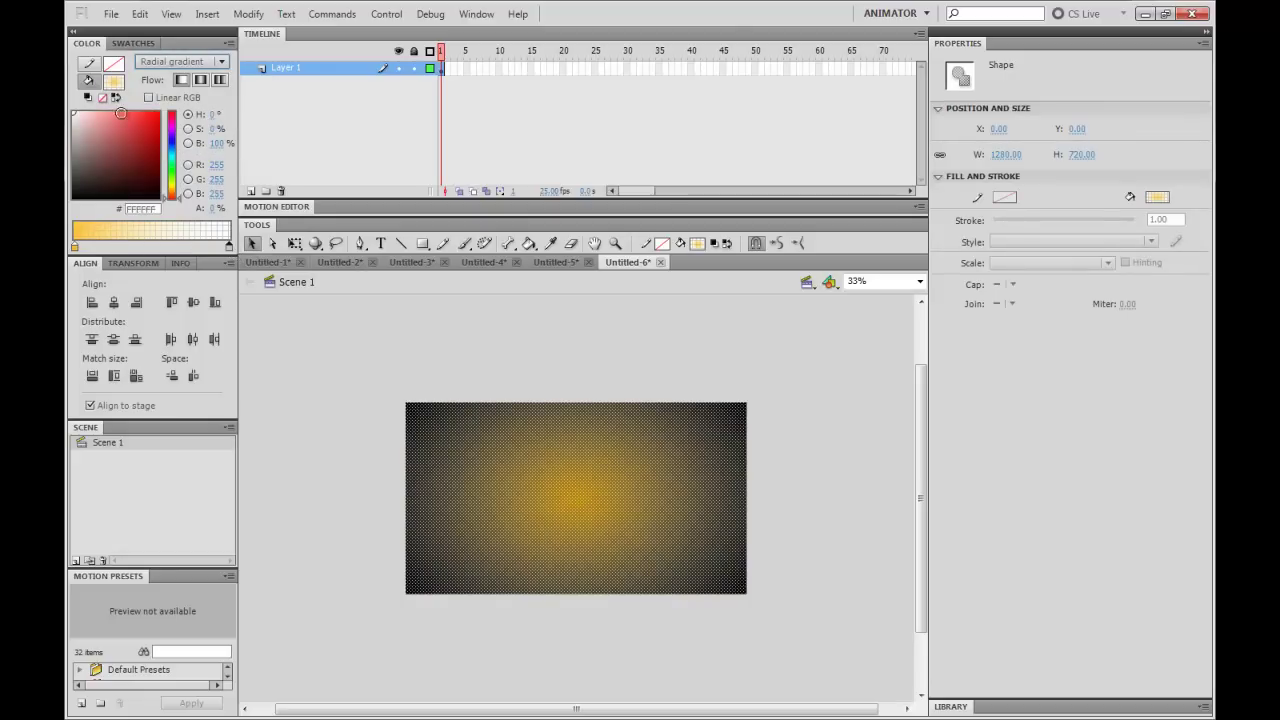
pyautogui.click(216, 208)
pyautogui.write('100')
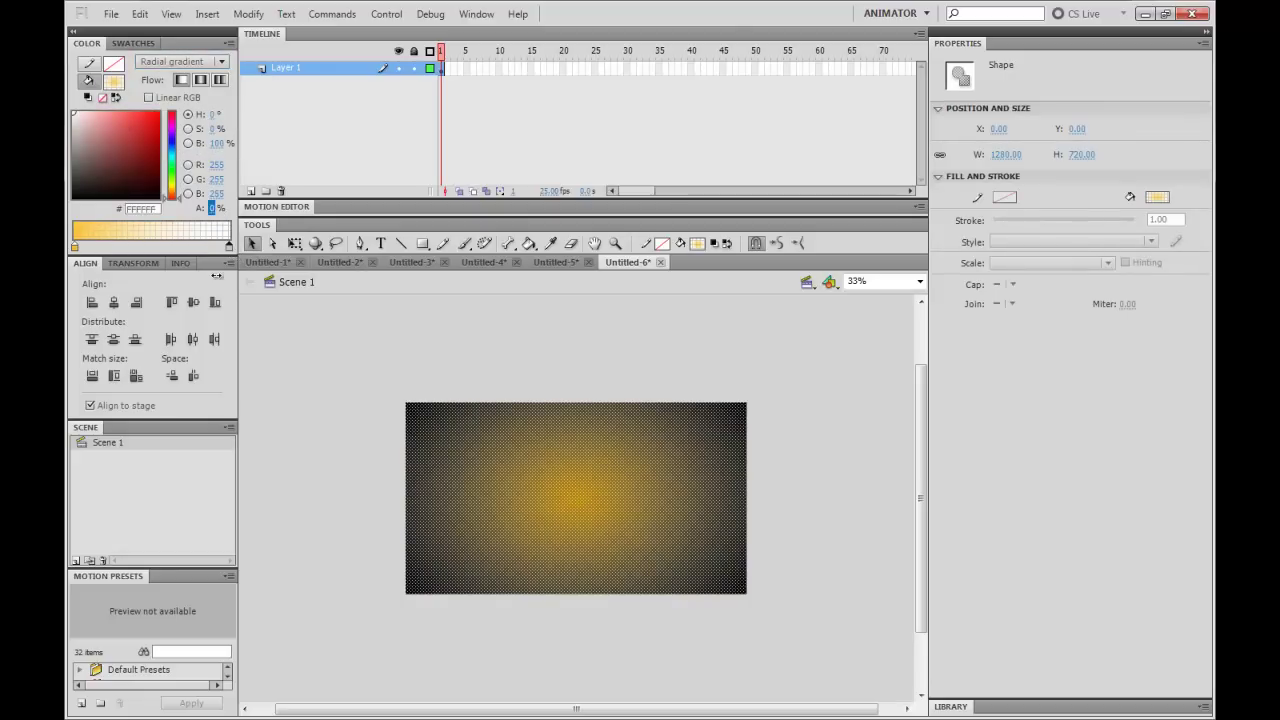
pyautogui.press('Return')
pyautogui.click(216, 208)
pyautogui.write('0')
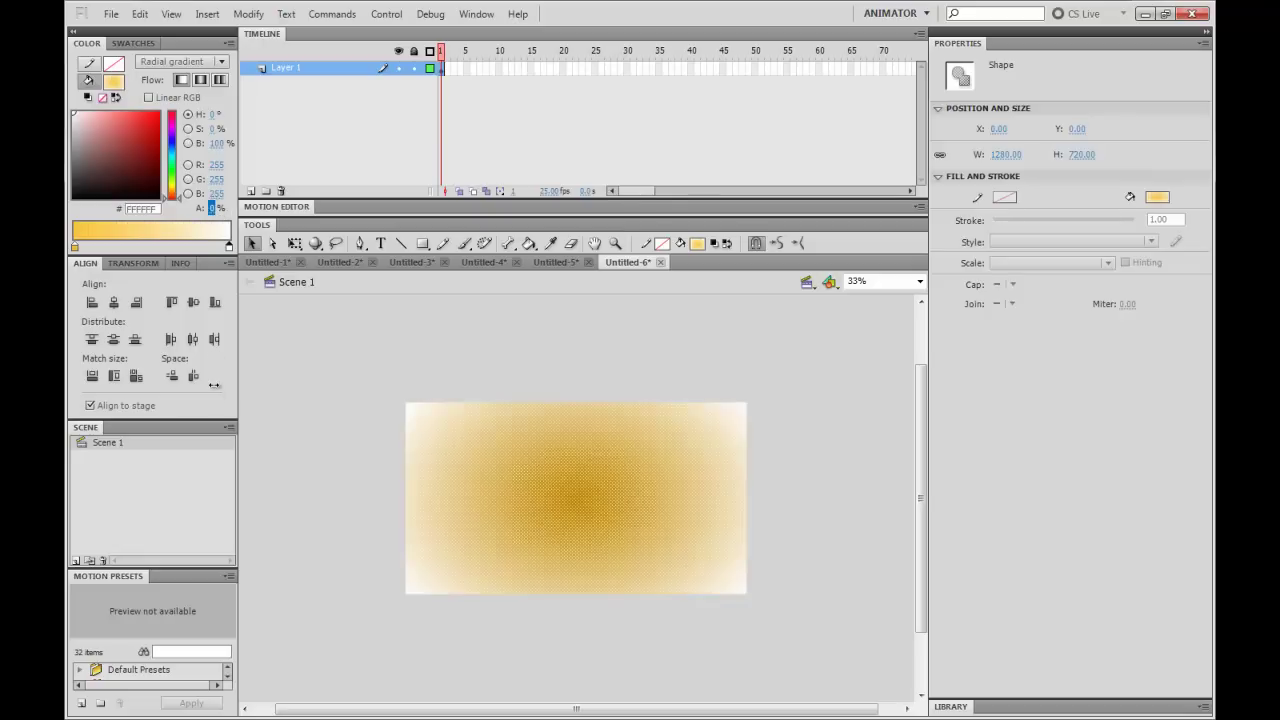
pyautogui.press('Return')
# Set the gradient's inner stop to red FF0000 with 50% alpha and deselect the rectangle.
pyautogui.click(76, 248)
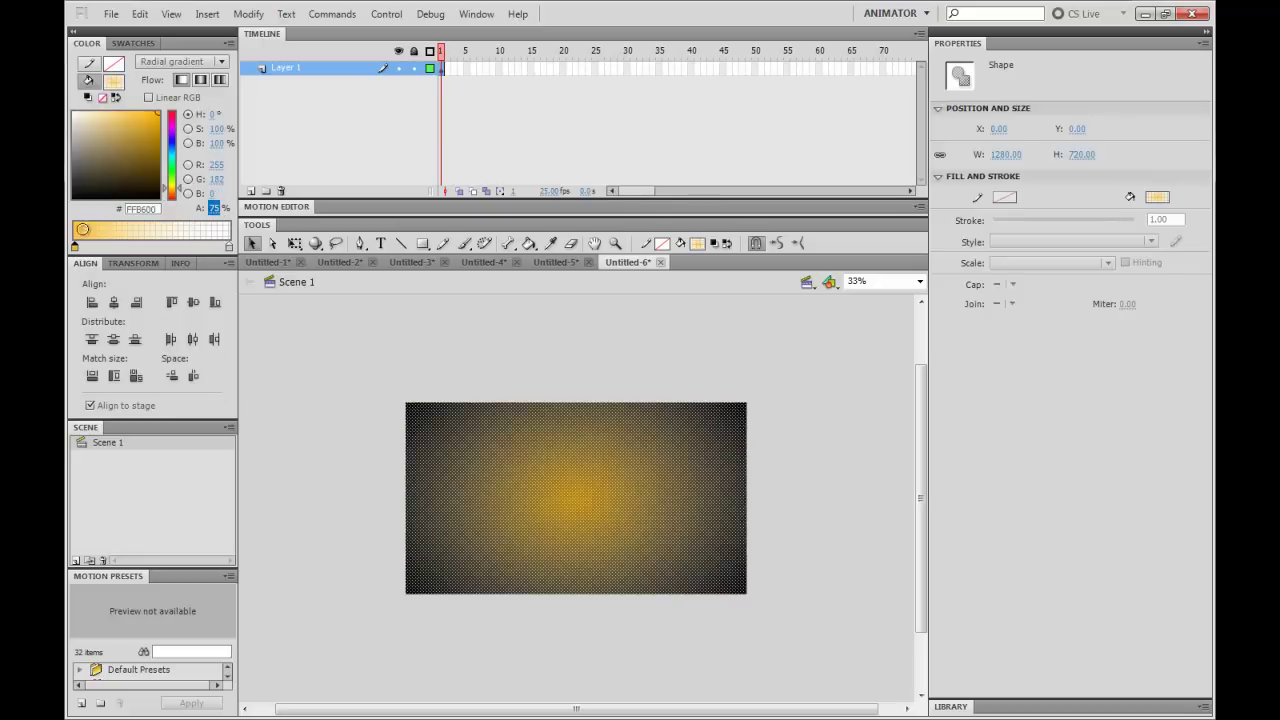
pyautogui.moveTo(172, 192); pyautogui.dragTo(180, 110)
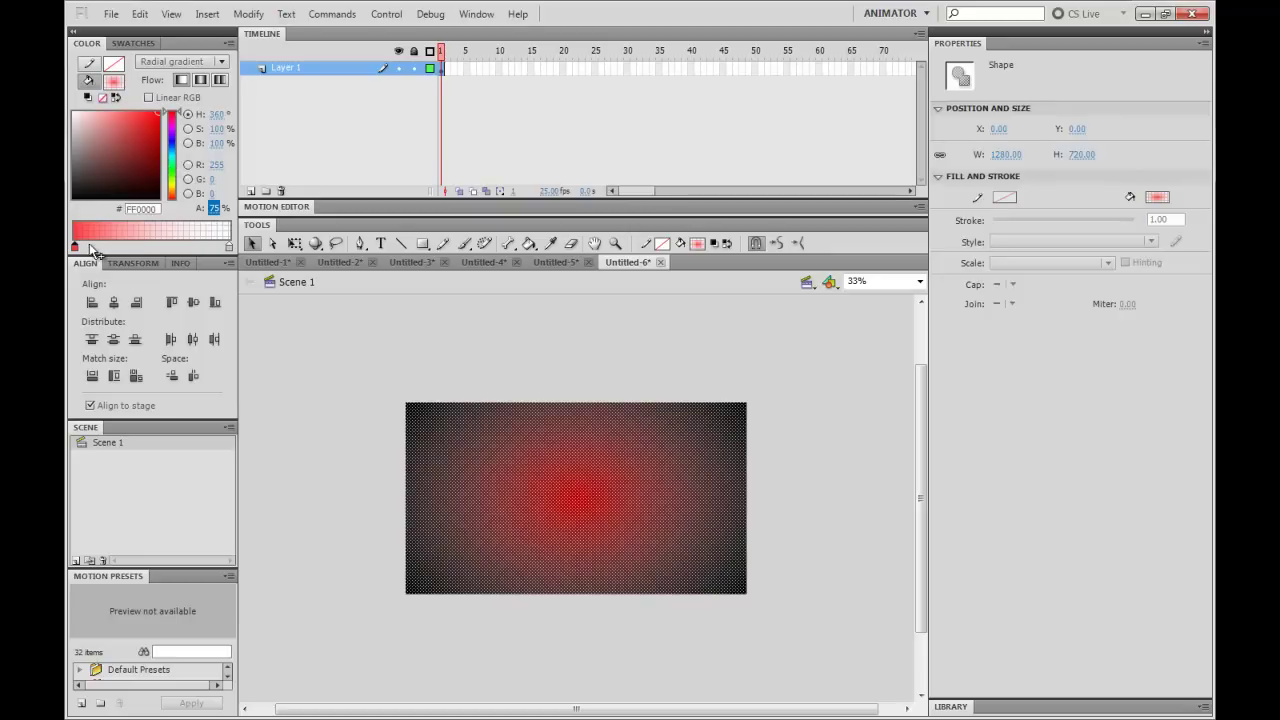
pyautogui.click(213, 208)
pyautogui.write('50')
pyautogui.press('Return')
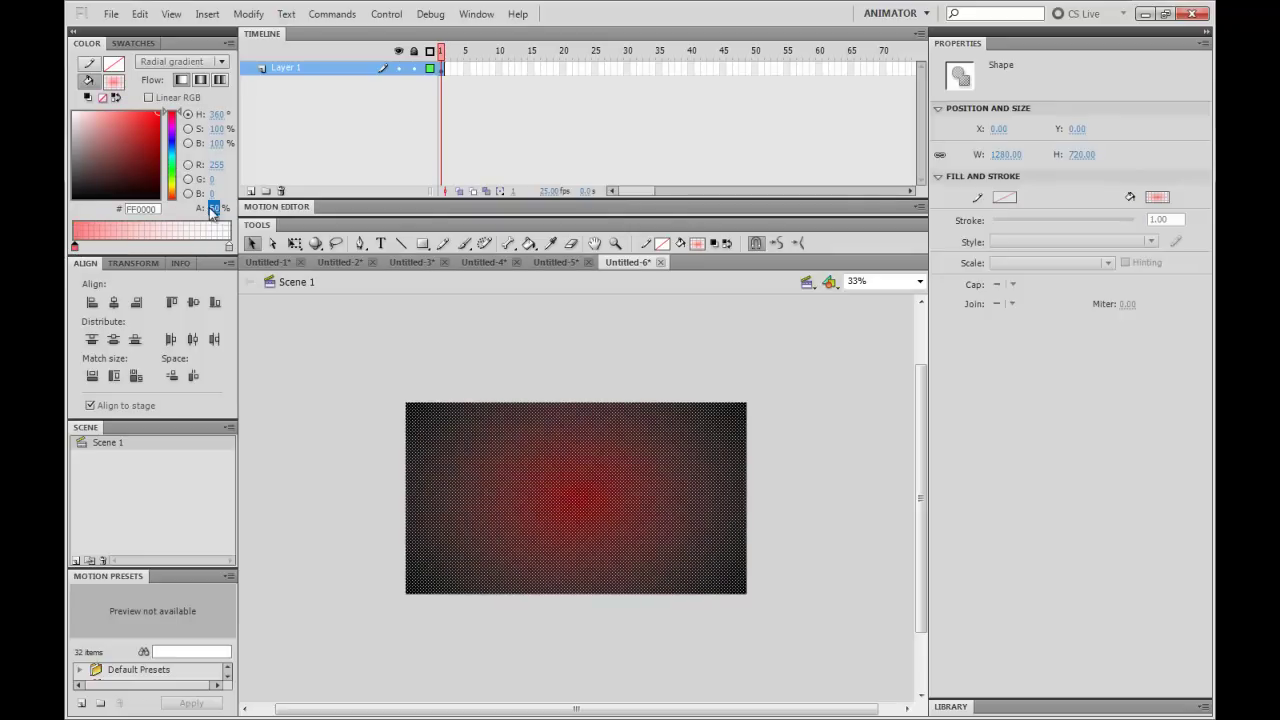
pyautogui.click(533, 316)
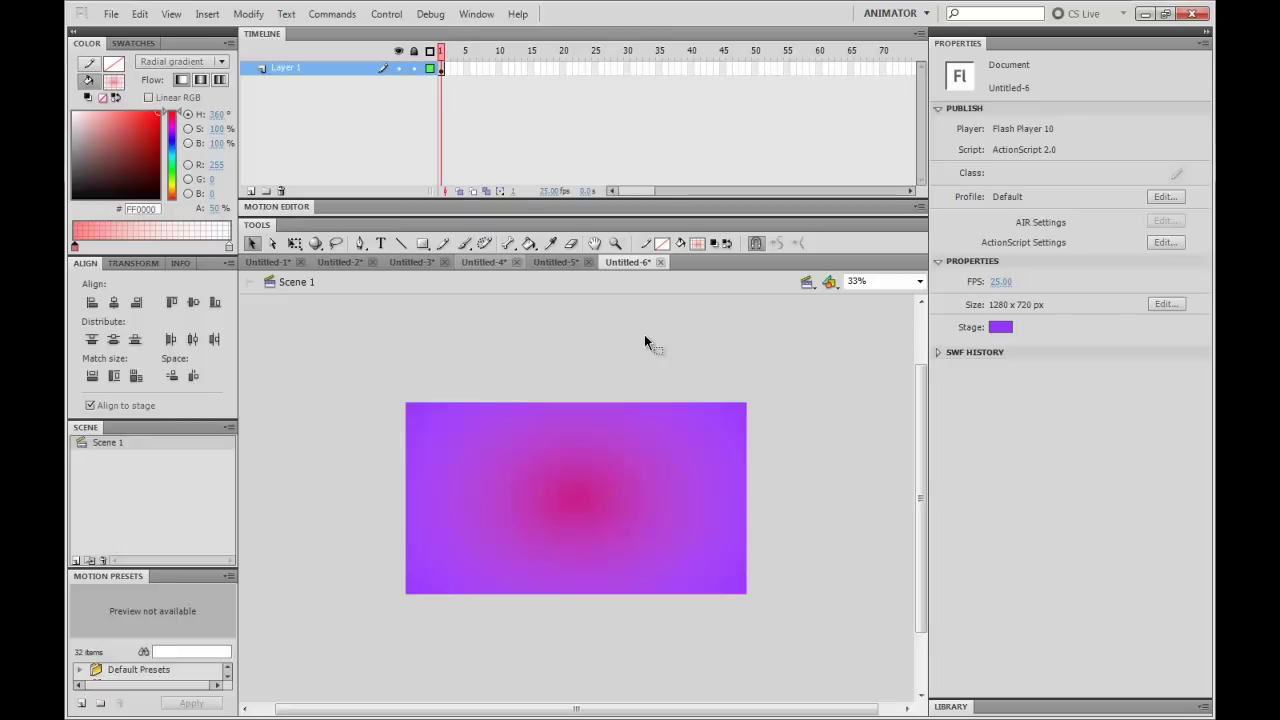
pyautogui.hotkey('ctrl', '=')
pyautogui.hotkey('ctrl', '-')
# Set the rectangle gradient's outer stop to black 000000 with 20% alpha.
pyautogui.click(724, 478)
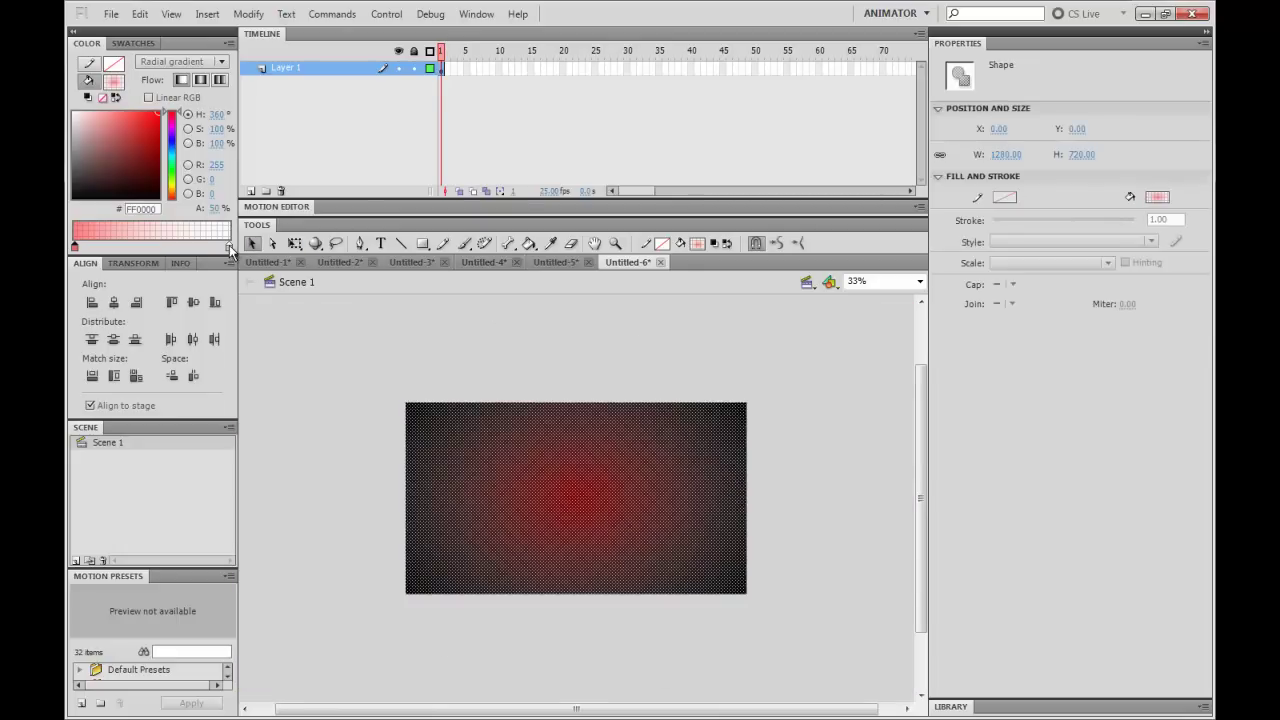
pyautogui.click(72, 233)
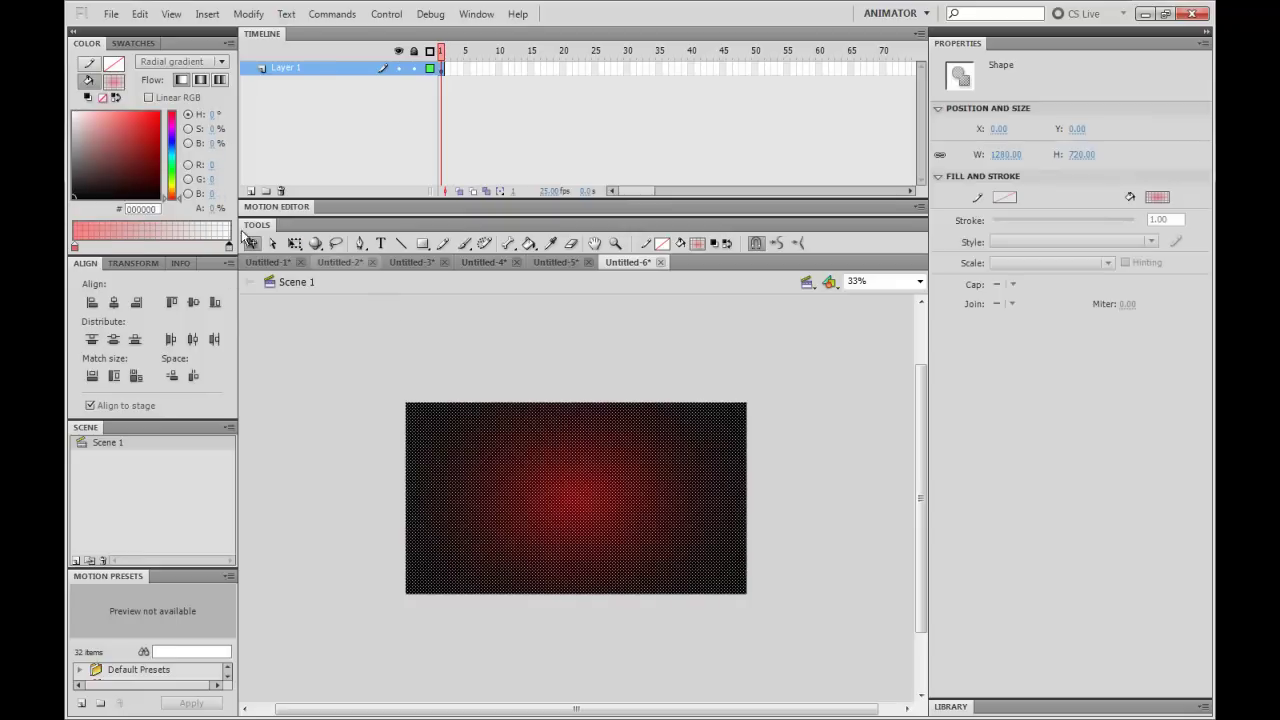
pyautogui.moveTo(213, 213); pyautogui.dragTo(216, 212)
pyautogui.click(216, 212)
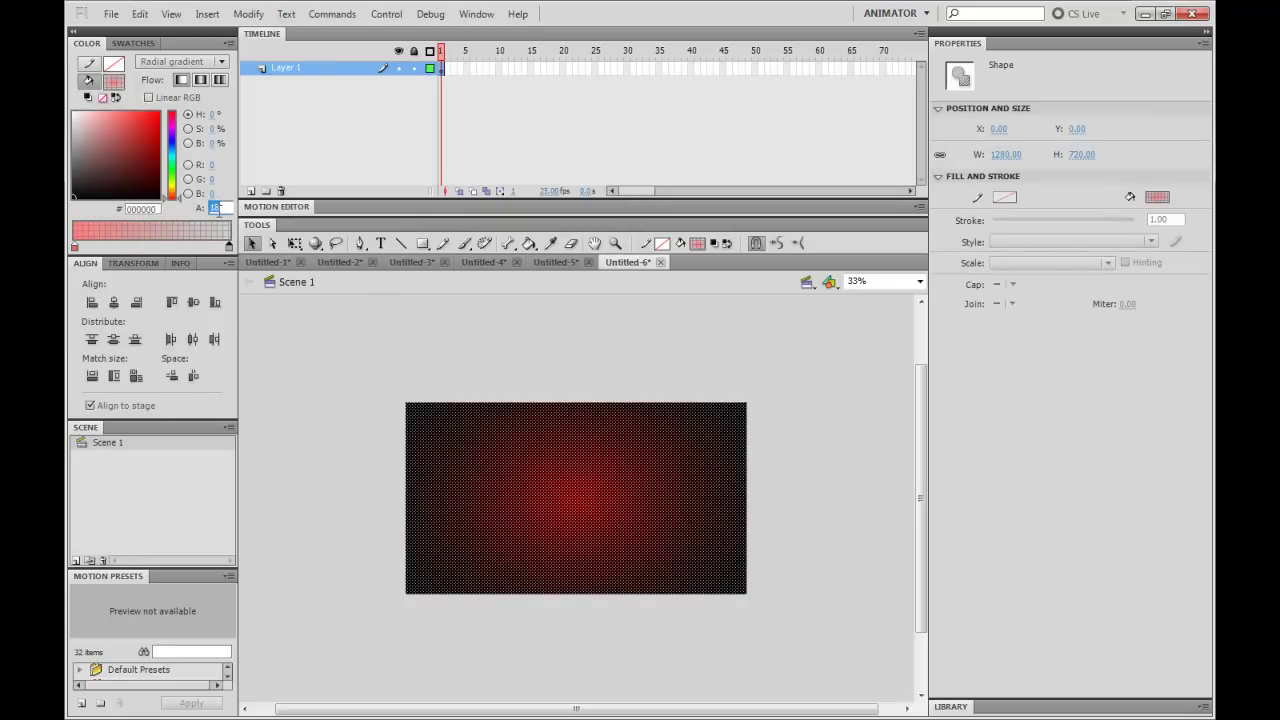
pyautogui.press('Return')
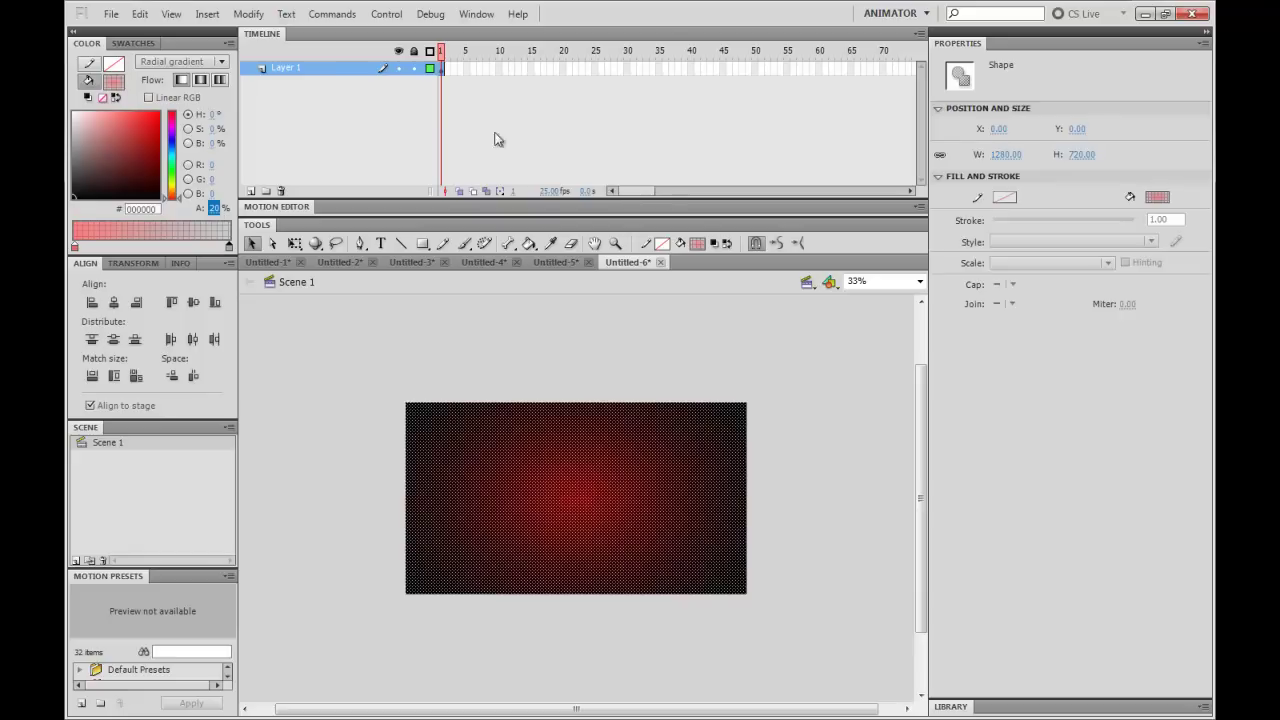
# Lock the background layer and add a new layer above it.
pyautogui.click(689, 386)
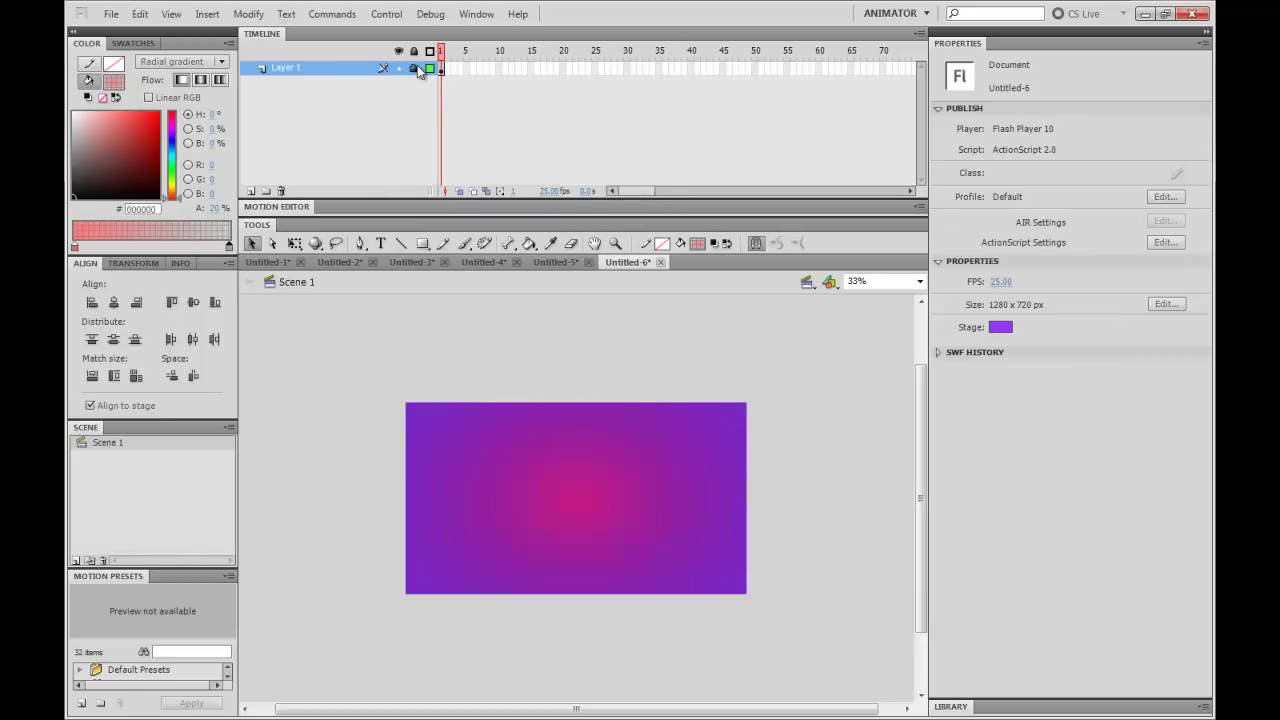
pyautogui.click(251, 190)
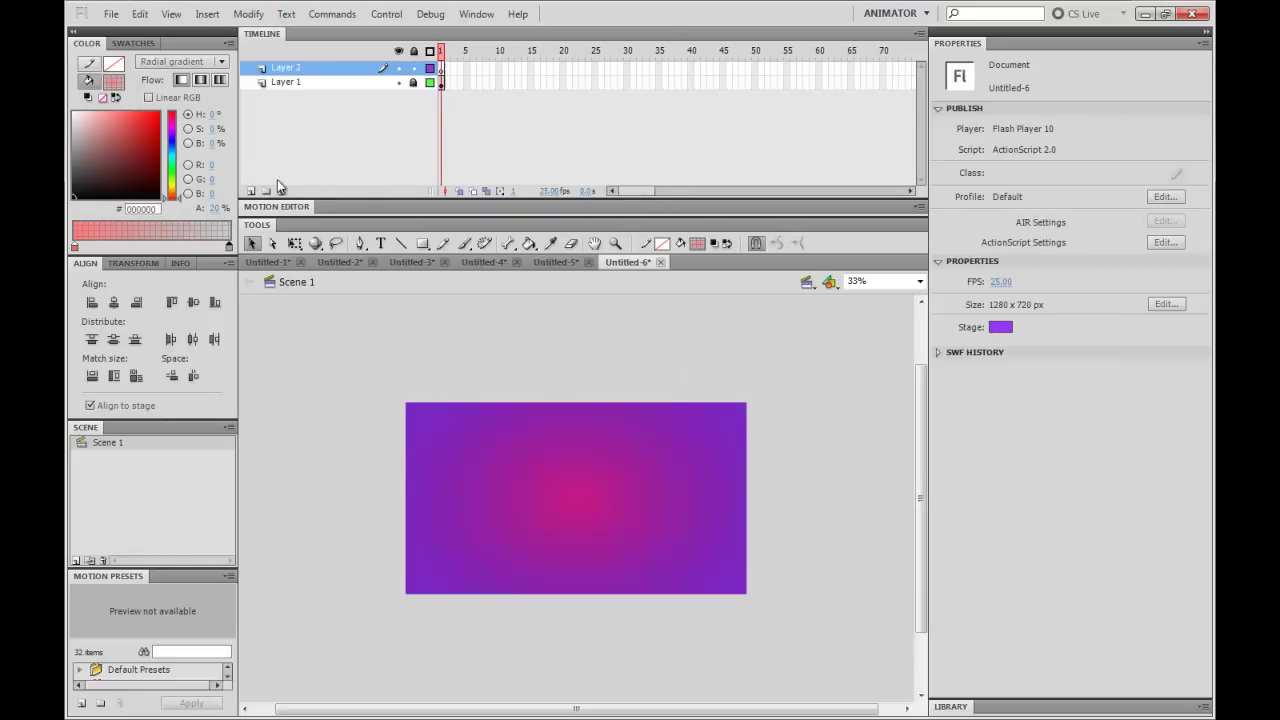
pyautogui.click(440, 68)
# Add the static text "MESISE.COM" in white Impact near the middle of the stage on the new layer.
pyautogui.press('t')
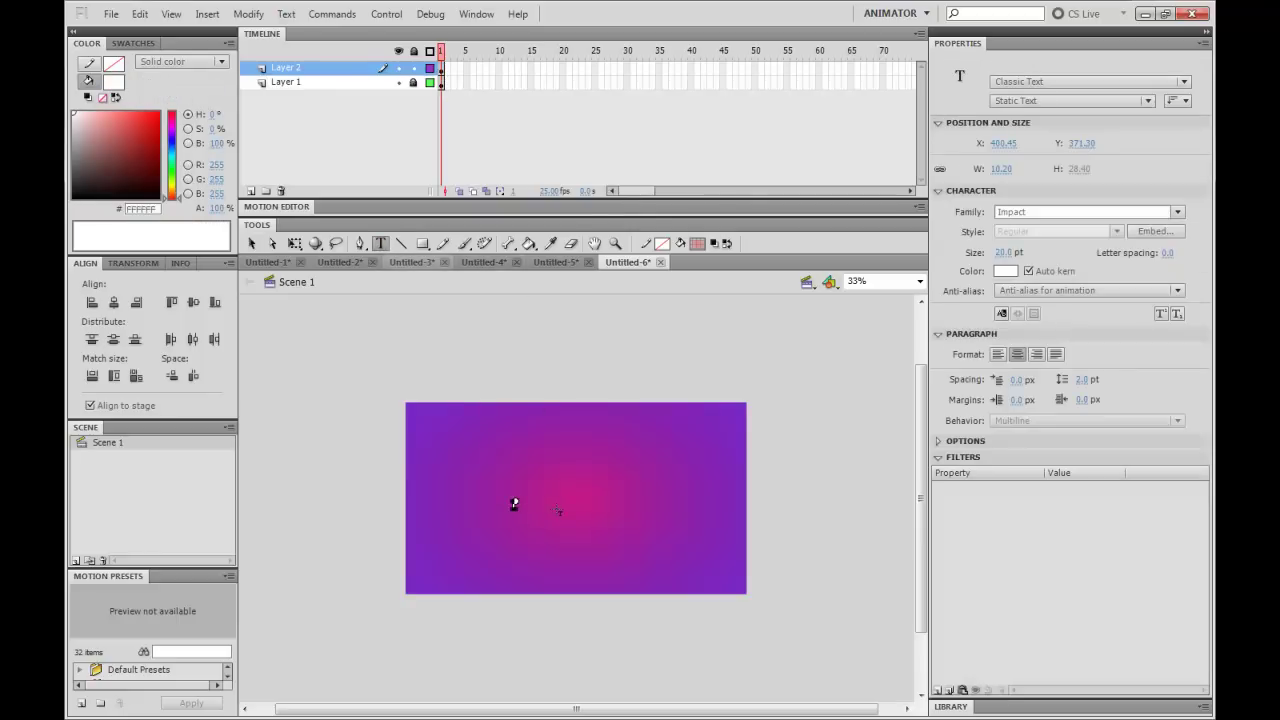
pyautogui.write('Hello you')
pyautogui.press('Escape')
pyautogui.press('v')
pyautogui.click(603, 470)
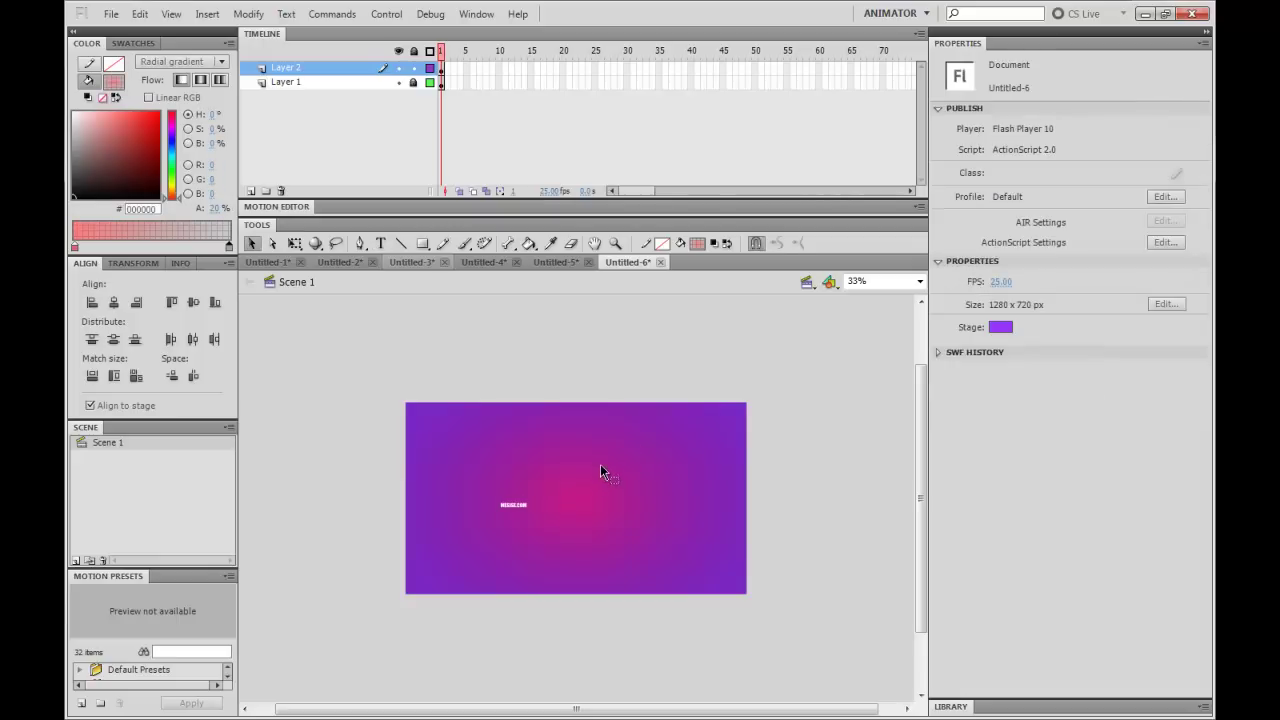
# Scale the text up to about 985 px wide and center it on the stage.
pyautogui.click(517, 504)
pyautogui.press('q')
pyautogui.moveTo(528, 500); pyautogui.dragTo(644, 500)
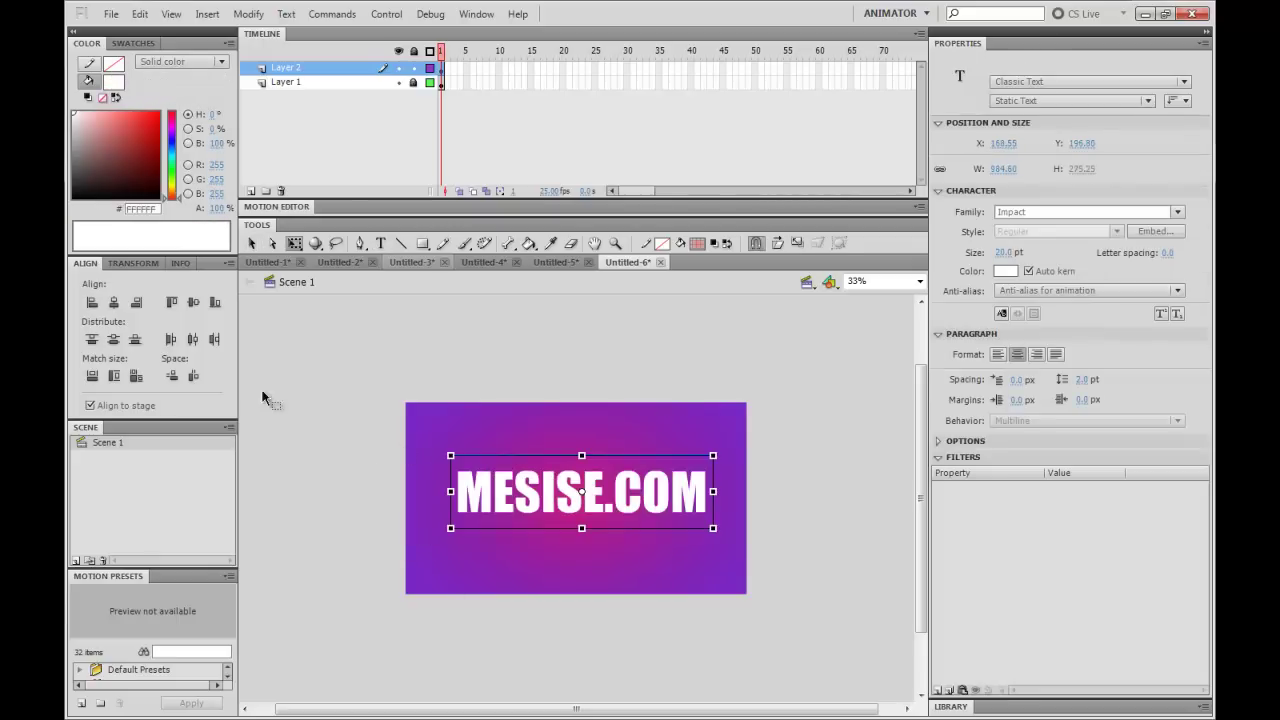
pyautogui.click(114, 339)
pyautogui.click(114, 302)
pyautogui.click(700, 410)
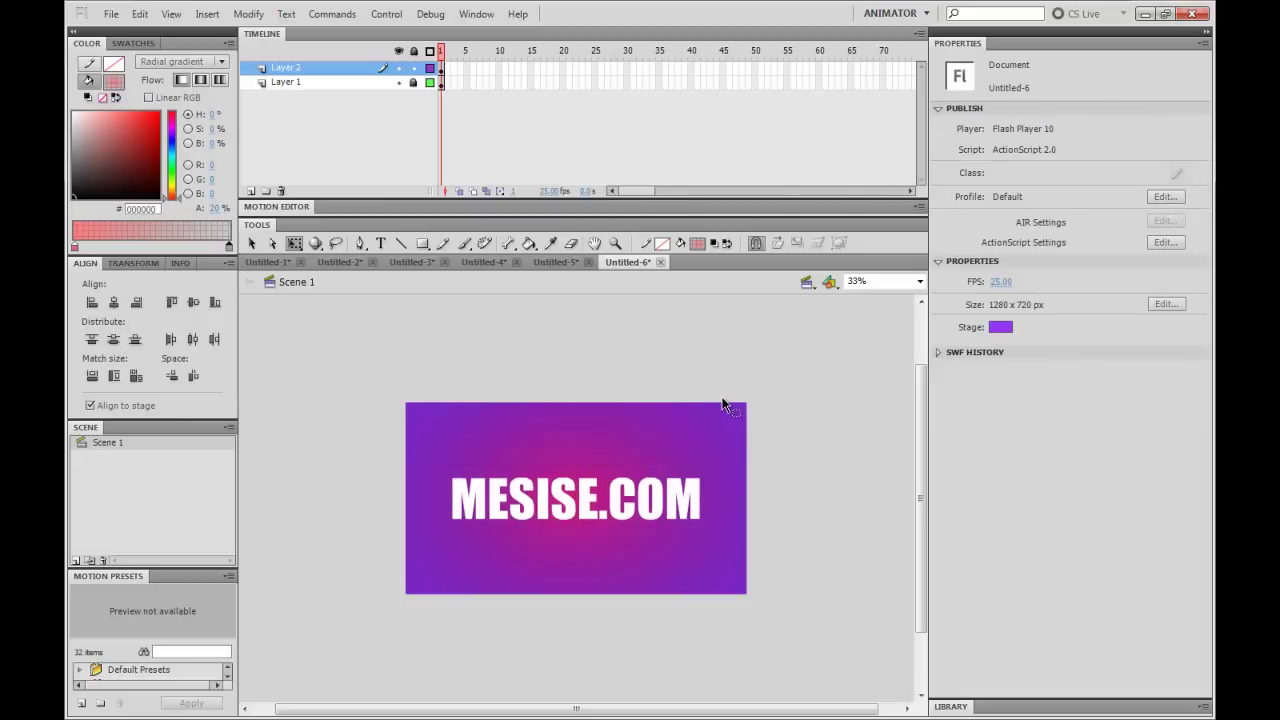
# Break the MESISE.COM text apart twice so its letters become plain shapes.
pyautogui.click(600, 505)
pyautogui.hotkey('ctrl', 'b')
pyautogui.hotkey('ctrl', 'b')
pyautogui.hotkey('ctrl', '=')
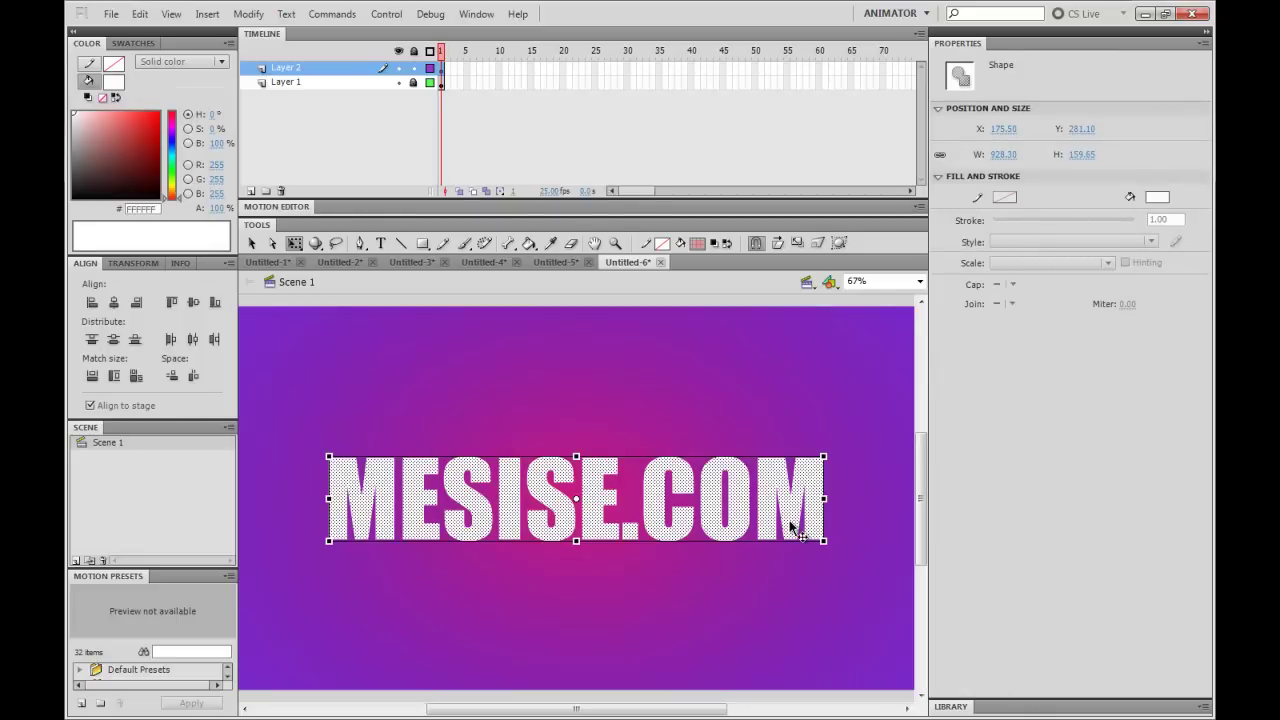
# Select all the letter shapes and convert them to a Movie Clip symbol named Symbol 1.
pyautogui.click(755, 576)
pyautogui.moveTo(838, 396); pyautogui.dragTo(295, 607)
pyautogui.press('F8')
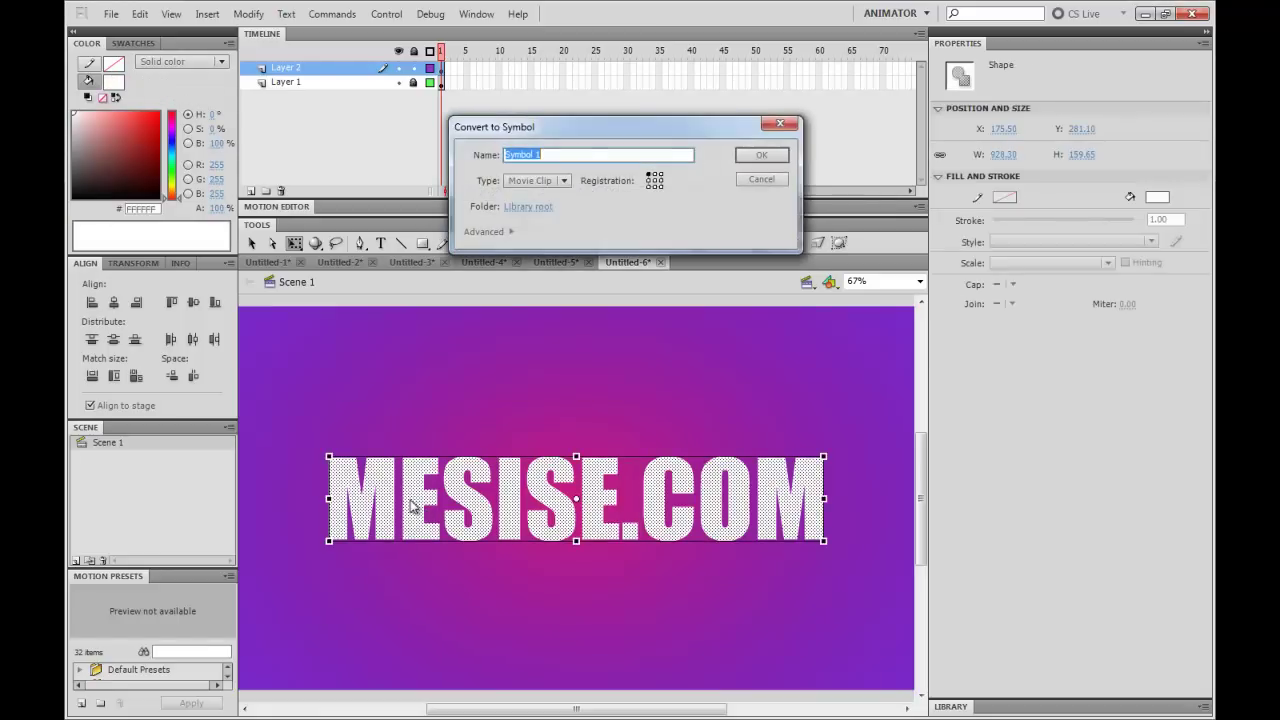
pyautogui.click(561, 186)
pyautogui.click(565, 202)
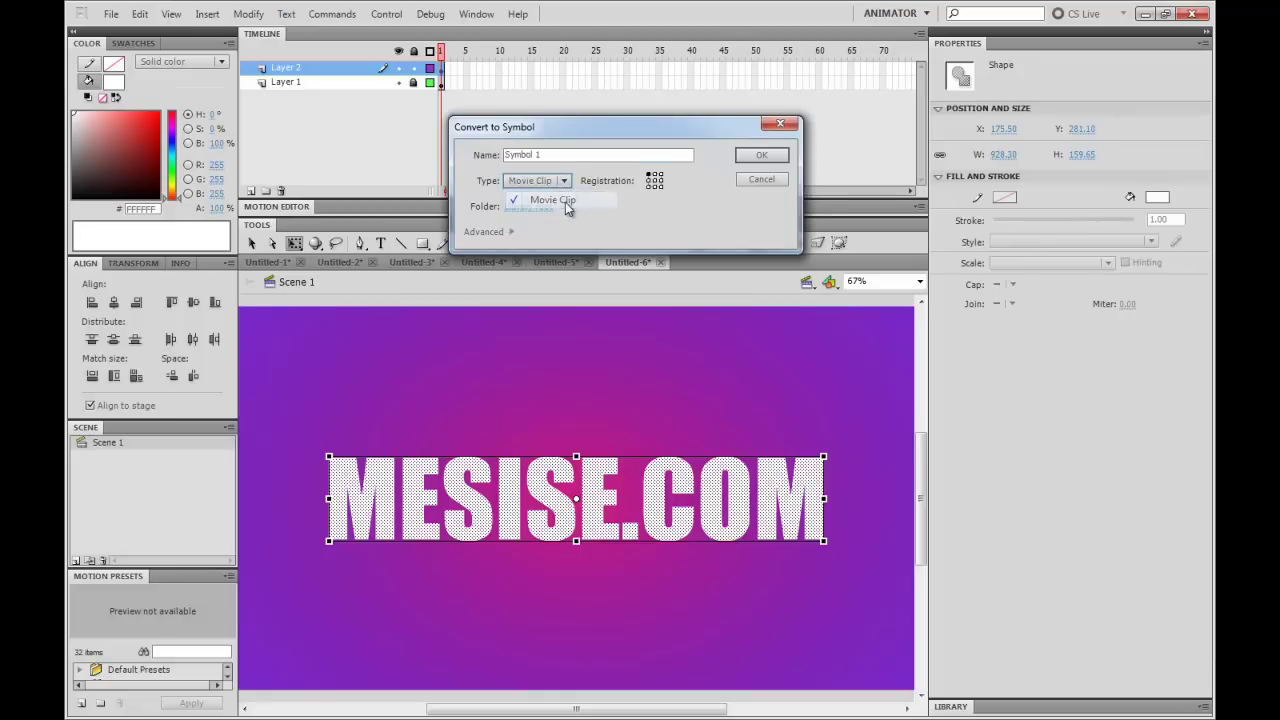
pyautogui.click(752, 157)
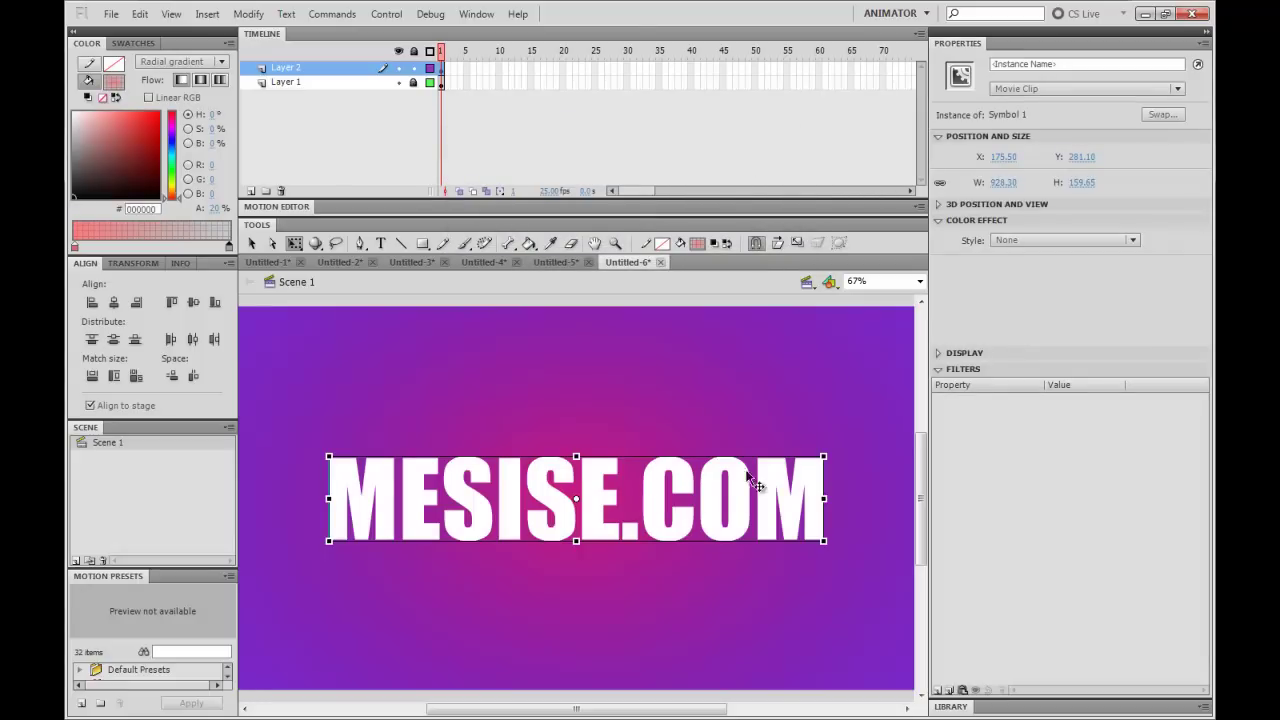
# Open the text's movie clip for editing and insert keyframes on frames 20 to 25.
pyautogui.doubleClick(685, 485)
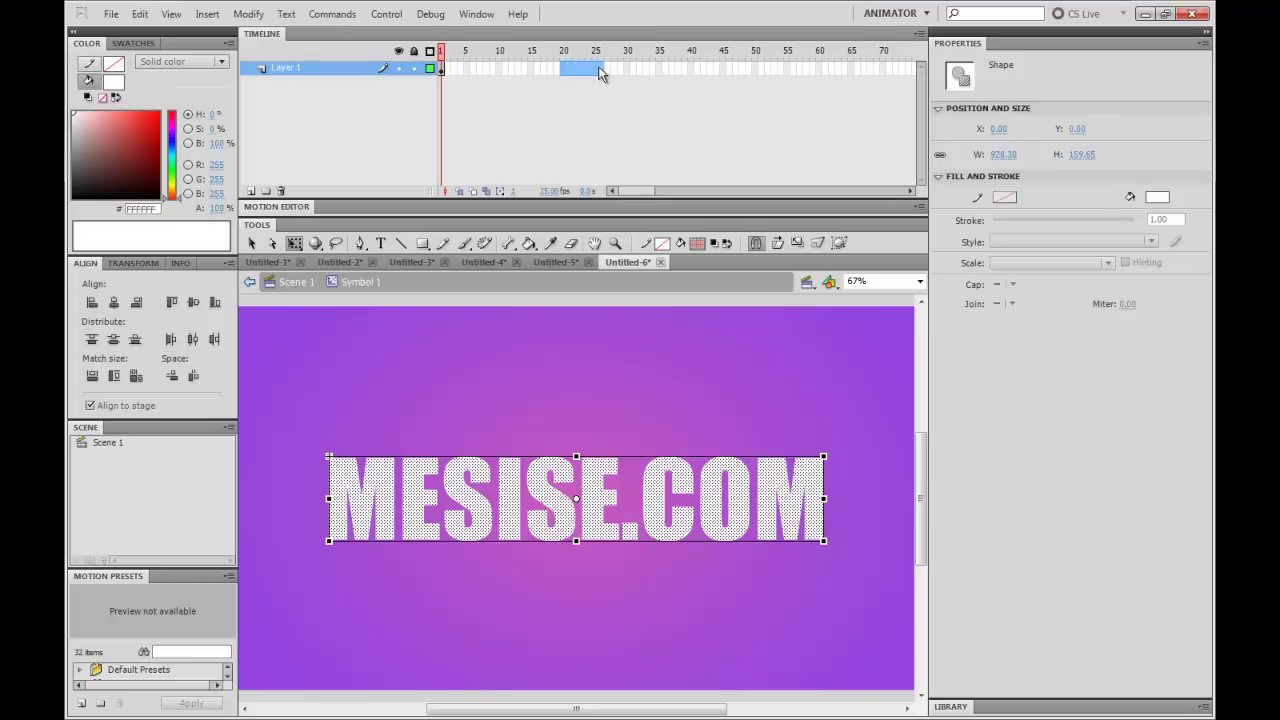
pyautogui.moveTo(562, 68)
pyautogui.mouseDown()
pyautogui.moveTo(595, 73)
pyautogui.moveTo(563, 73)
pyautogui.mouseUp()
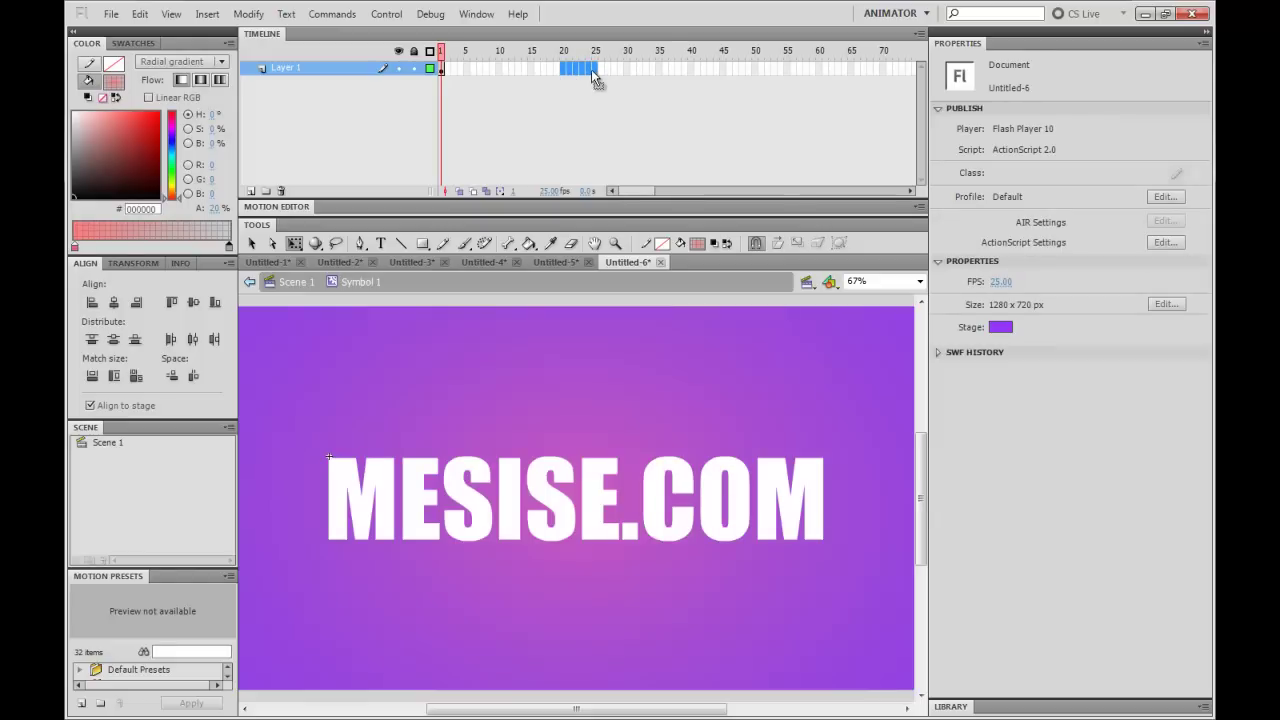
pyautogui.press('F6')
pyautogui.rightClick(591, 69)
pyautogui.click(645, 182)
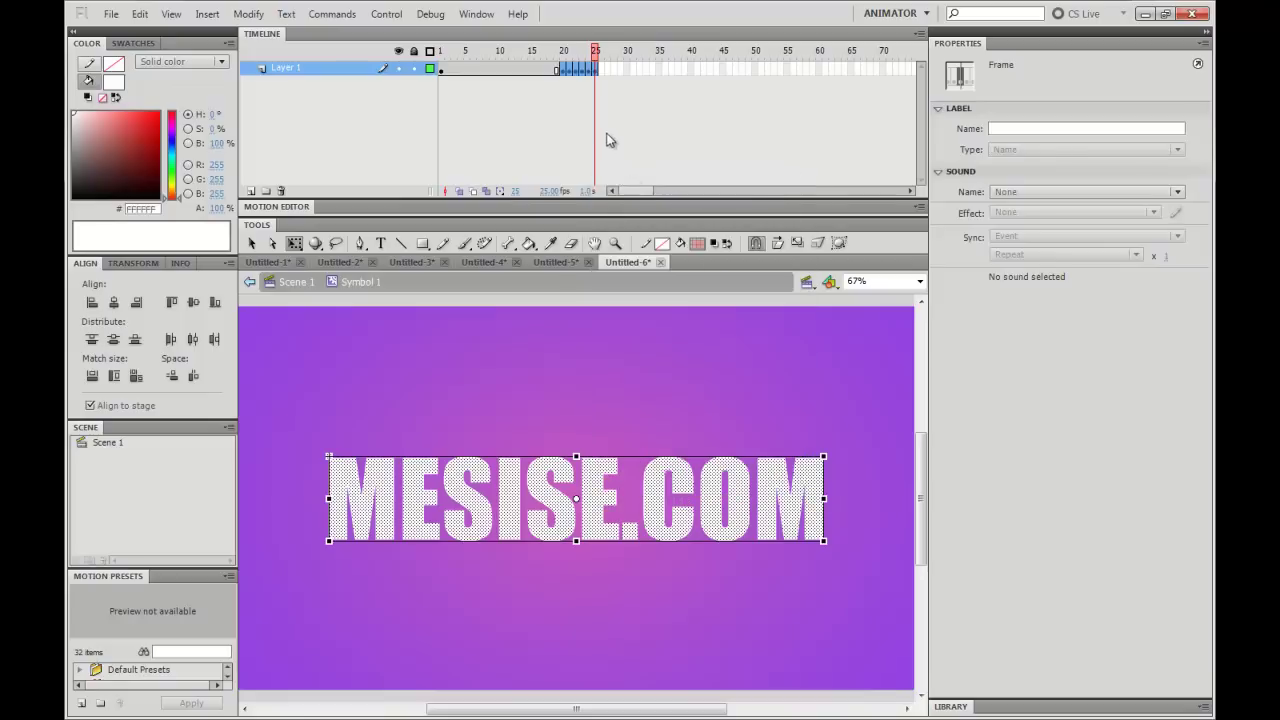
# Shift the text up by about 10 px on frame 20 and down by the same amount on frame 21.
pyautogui.click(585, 91)
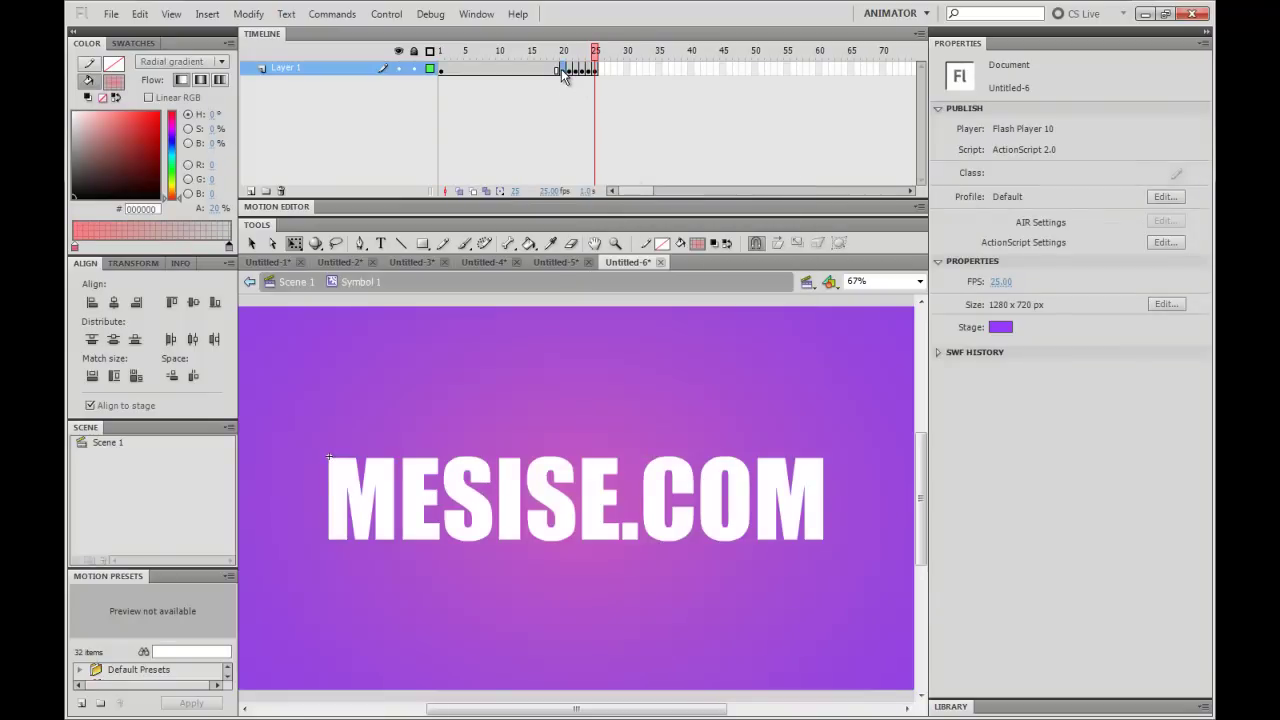
pyautogui.click(562, 69)
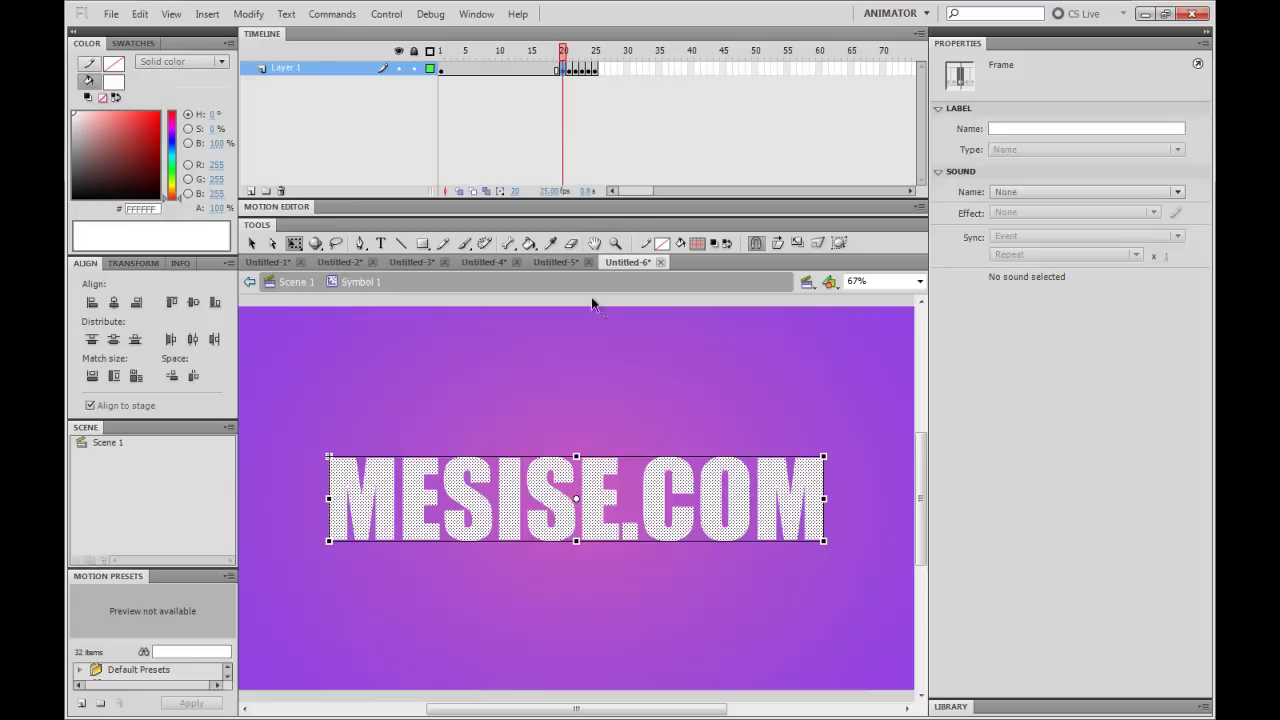
pyautogui.hotkey('shift', 'Up')
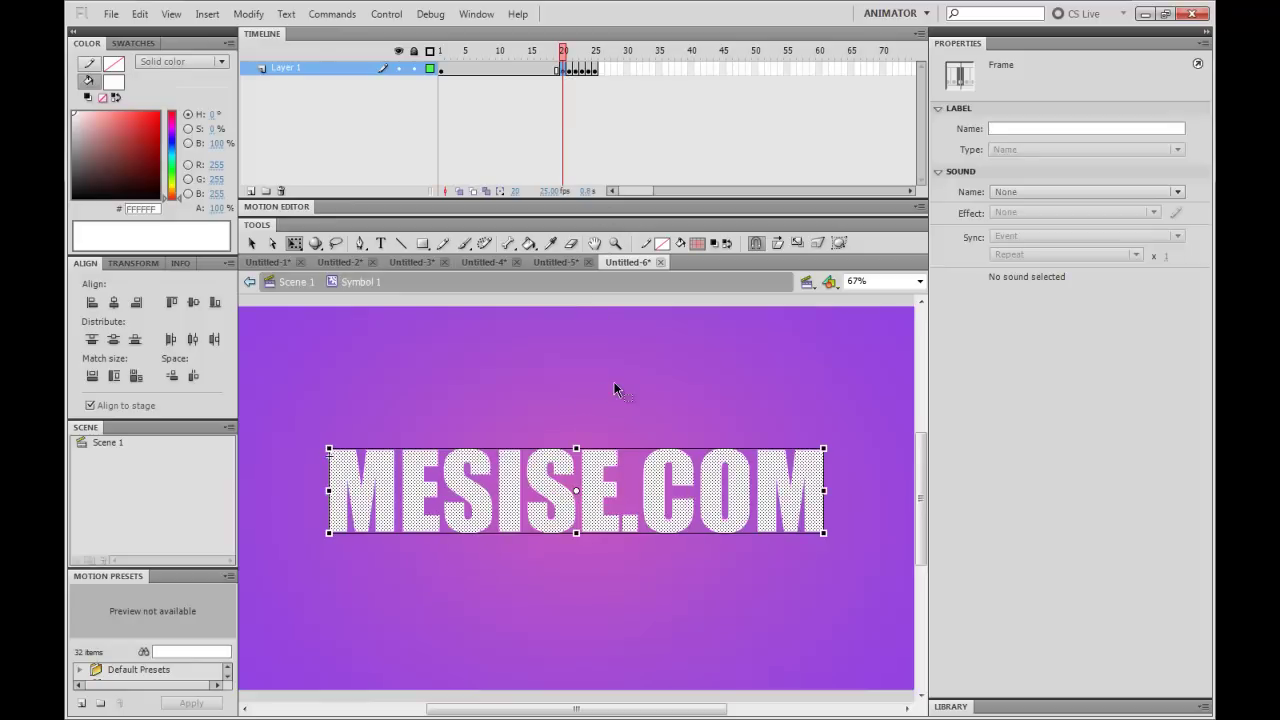
pyautogui.click(571, 69)
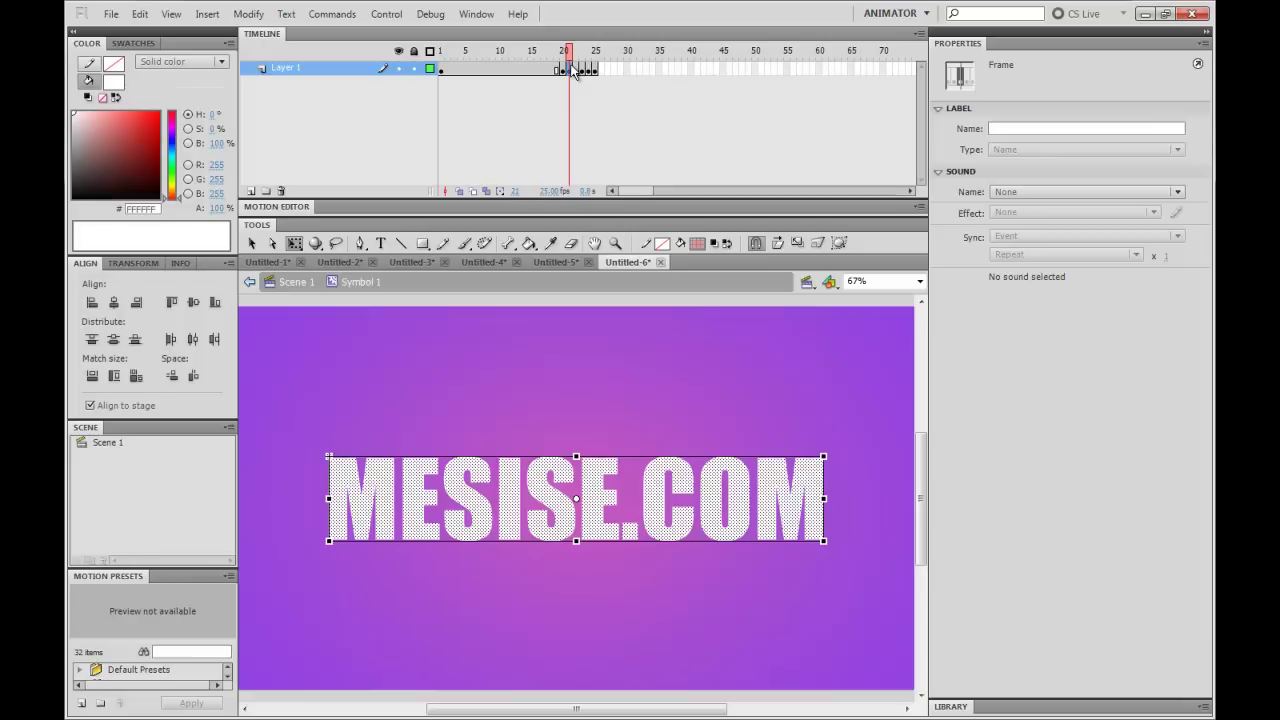
pyautogui.hotkey('shift', 'Down')
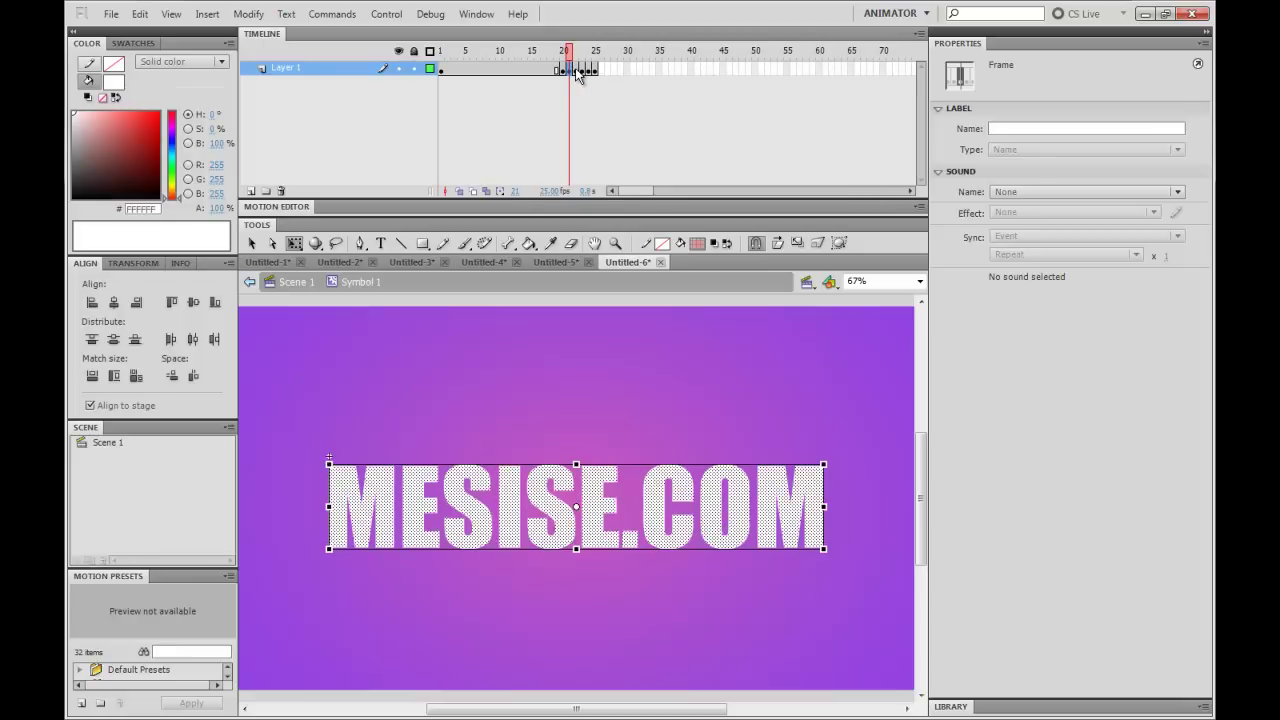
# Nudge the text right on frame 22, left on frame 23, down on frame 24 and up on frame 25.
pyautogui.click(576, 70)
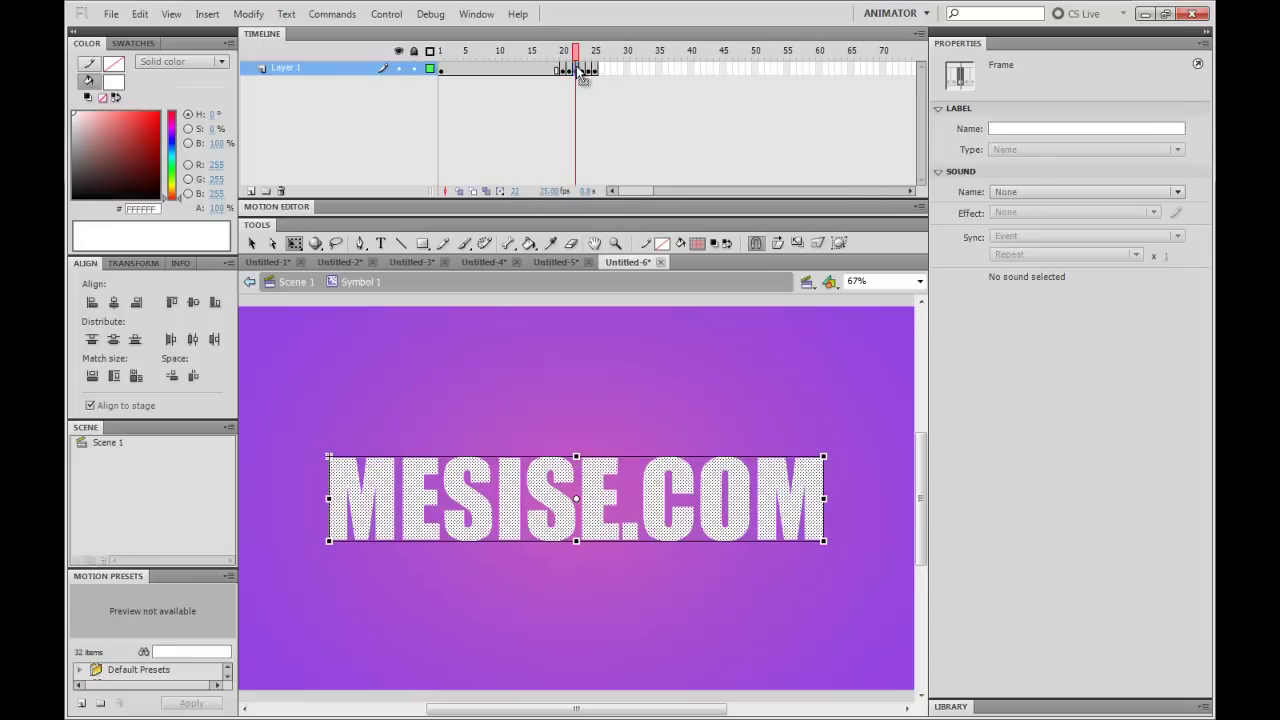
pyautogui.hotkey('shift', 'Right')
pyautogui.click(582, 69)
pyautogui.hotkey('shift', 'Left')
pyautogui.click(589, 70)
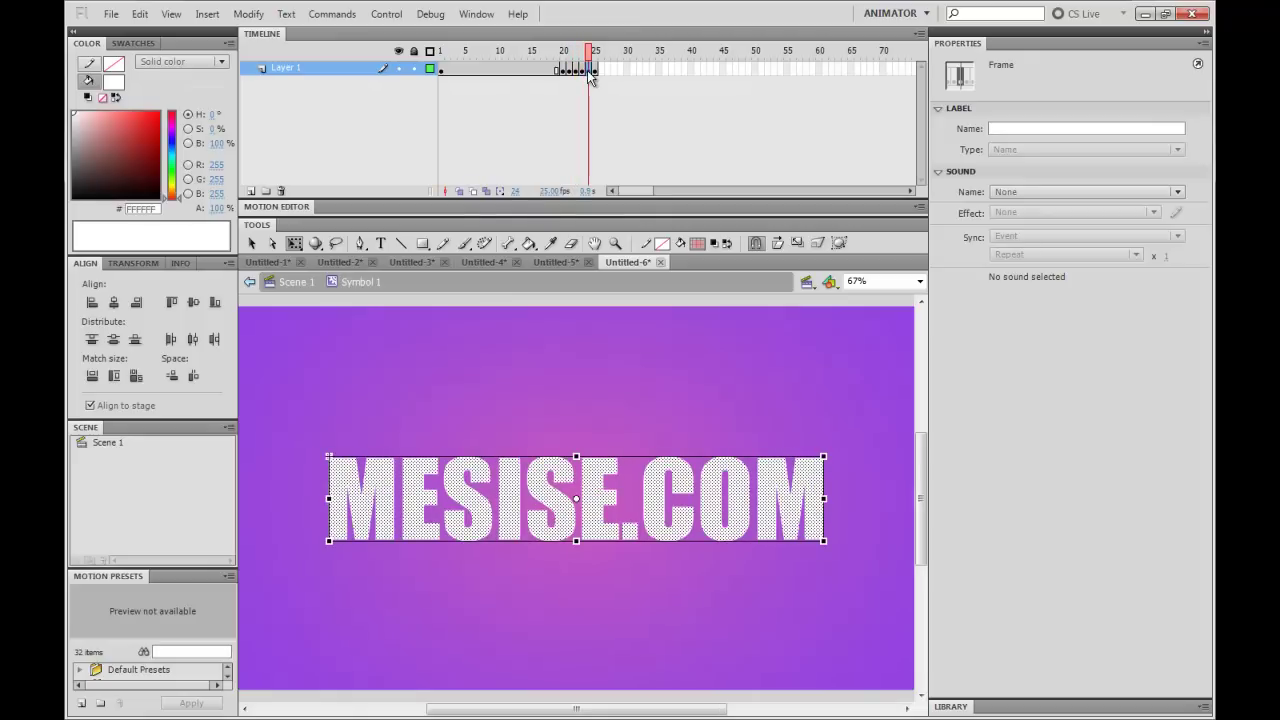
pyautogui.hotkey('shift', 'Down')
pyautogui.click(596, 69)
pyautogui.hotkey('shift', 'Up')
# Play back the shake animation inside the movie clip and return to Scene 1.
pyautogui.click(492, 57)
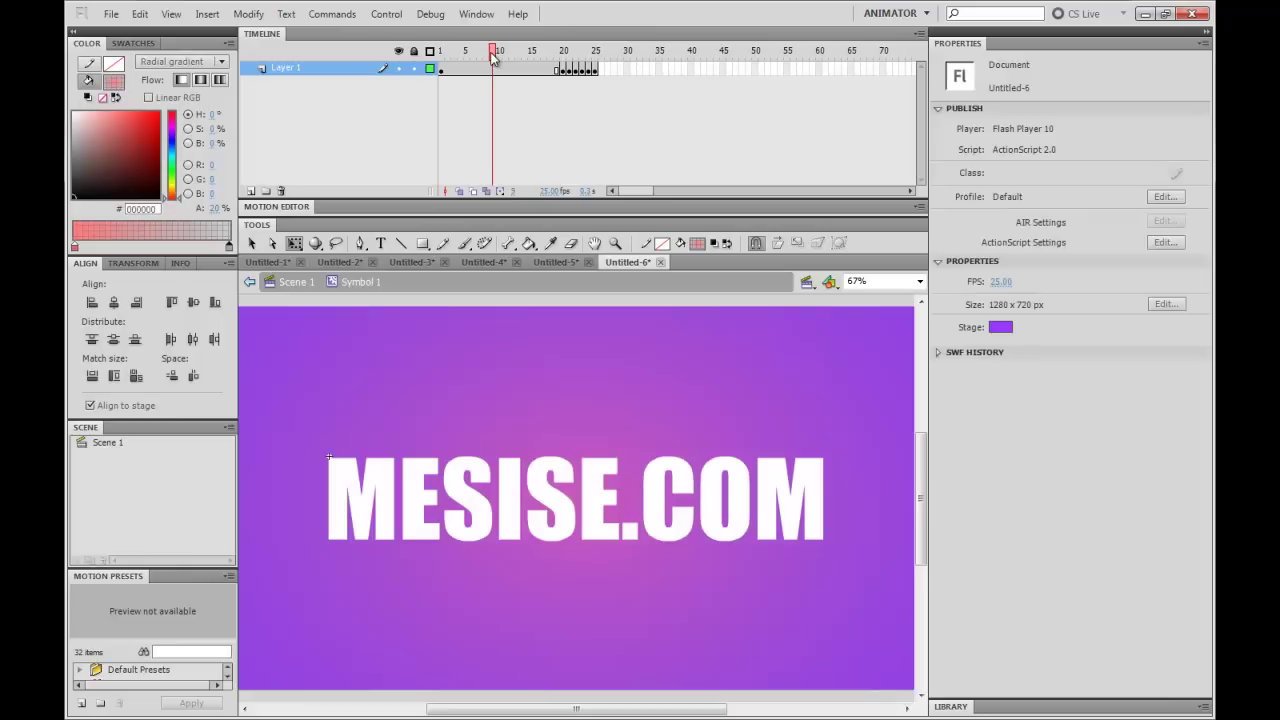
pyautogui.press('Return')
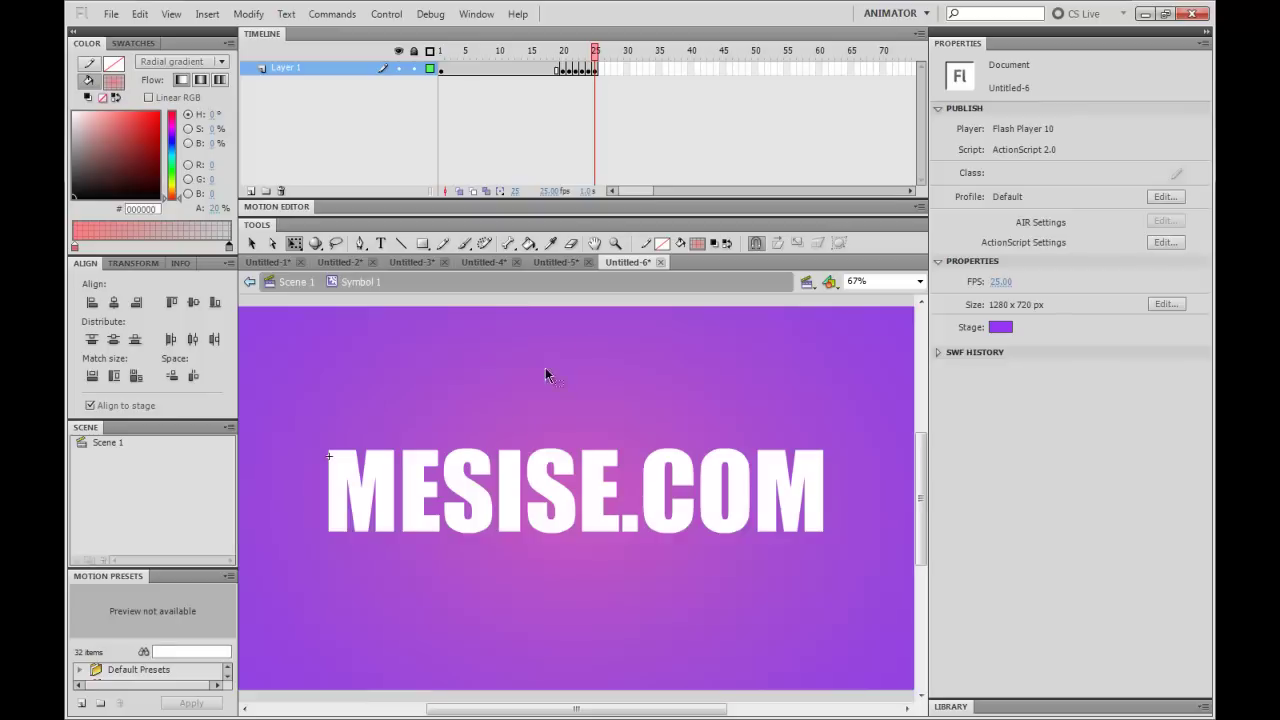
pyautogui.click(293, 282)
pyautogui.click(295, 282)
# Test the movie to watch the shaking text, and close the preview window.
pyautogui.hotkey('ctrl', 'Return')
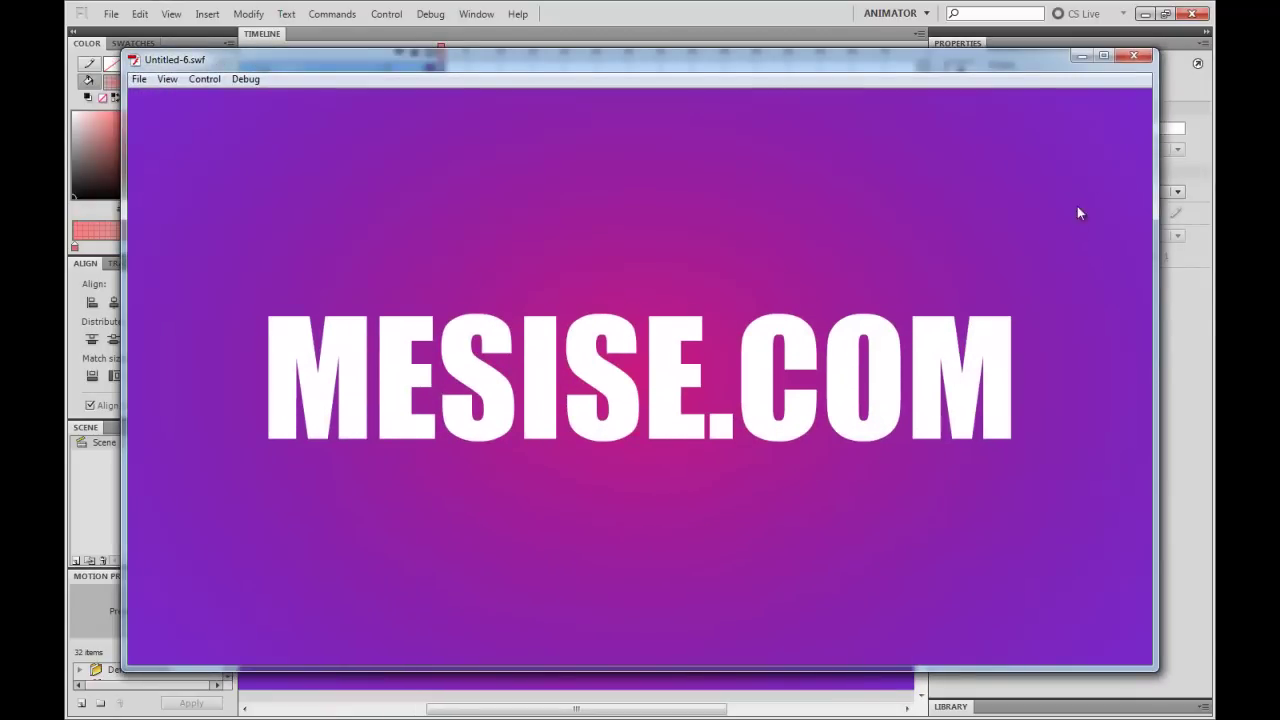
pyautogui.click(1135, 58)
pyautogui.click(706, 384)
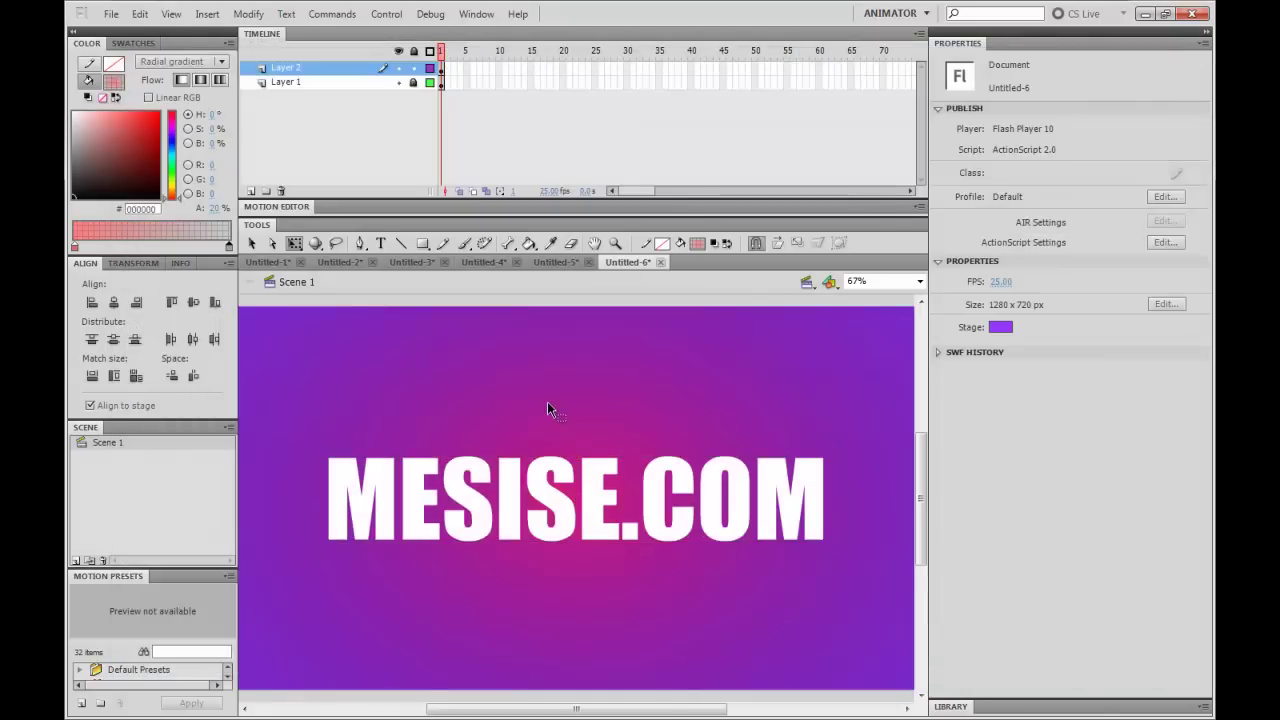
# Extend both Layer 2 and Layer 1 with frames up to frame 40.
pyautogui.click(480, 68)
pyautogui.moveTo(482, 68); pyautogui.dragTo(572, 68)
pyautogui.click(692, 80)
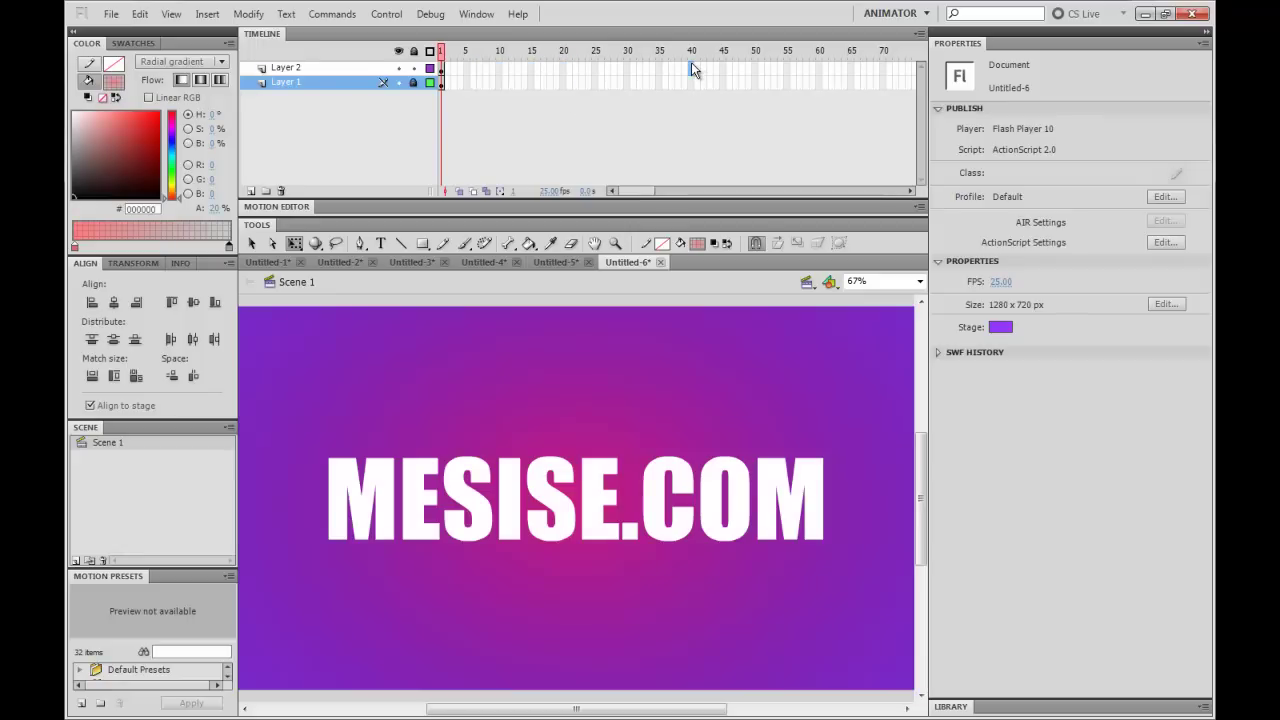
pyautogui.click(695, 60)
pyautogui.press('F5')
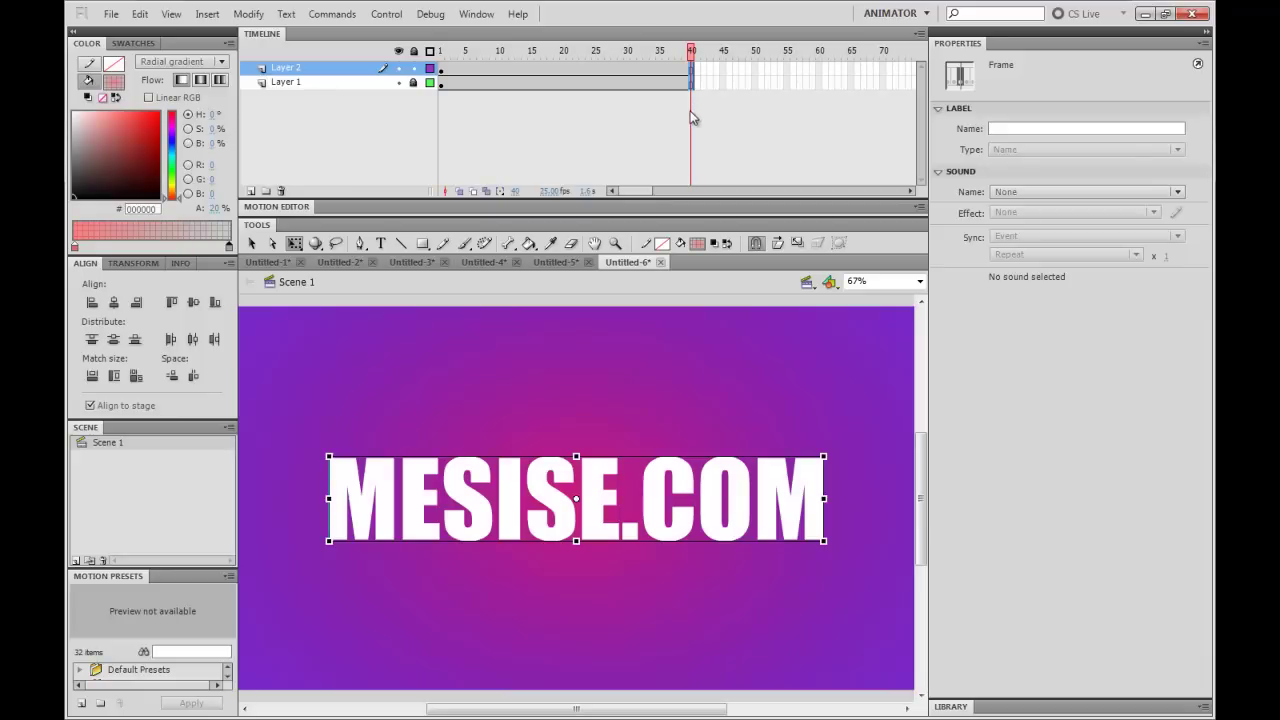
pyautogui.click(691, 113)
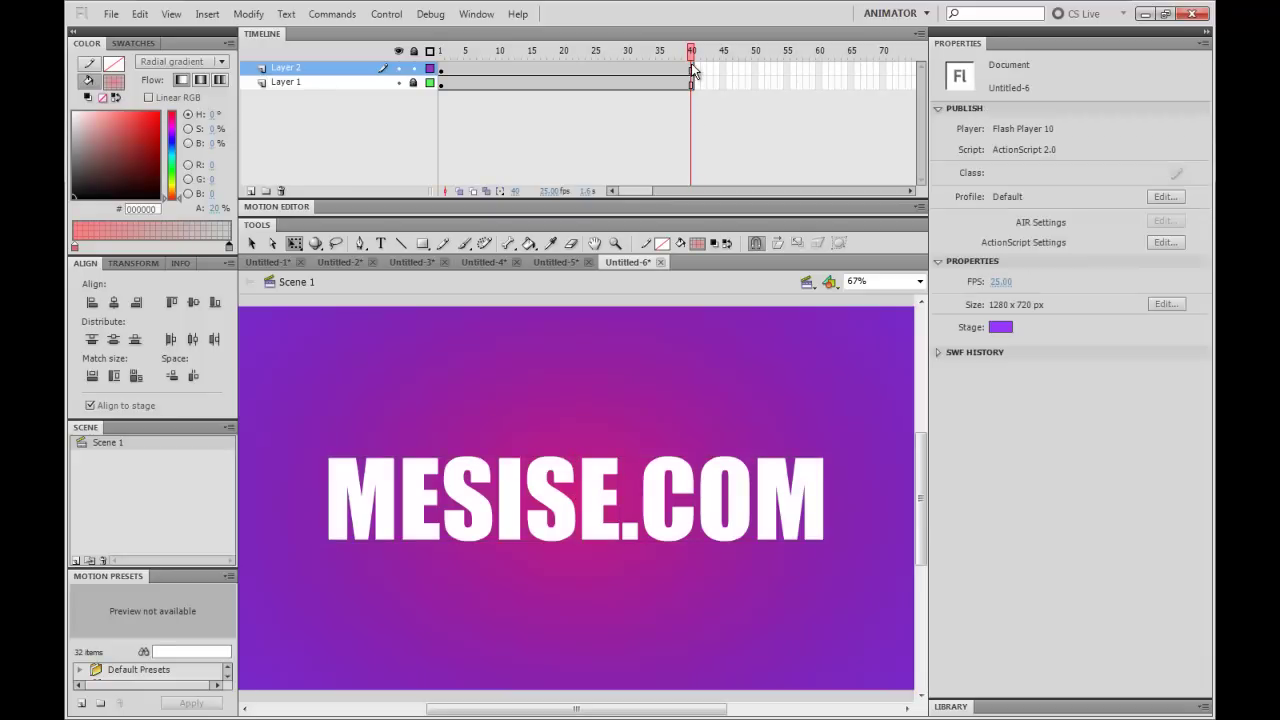
pyautogui.click(688, 86)
pyautogui.click(684, 109)
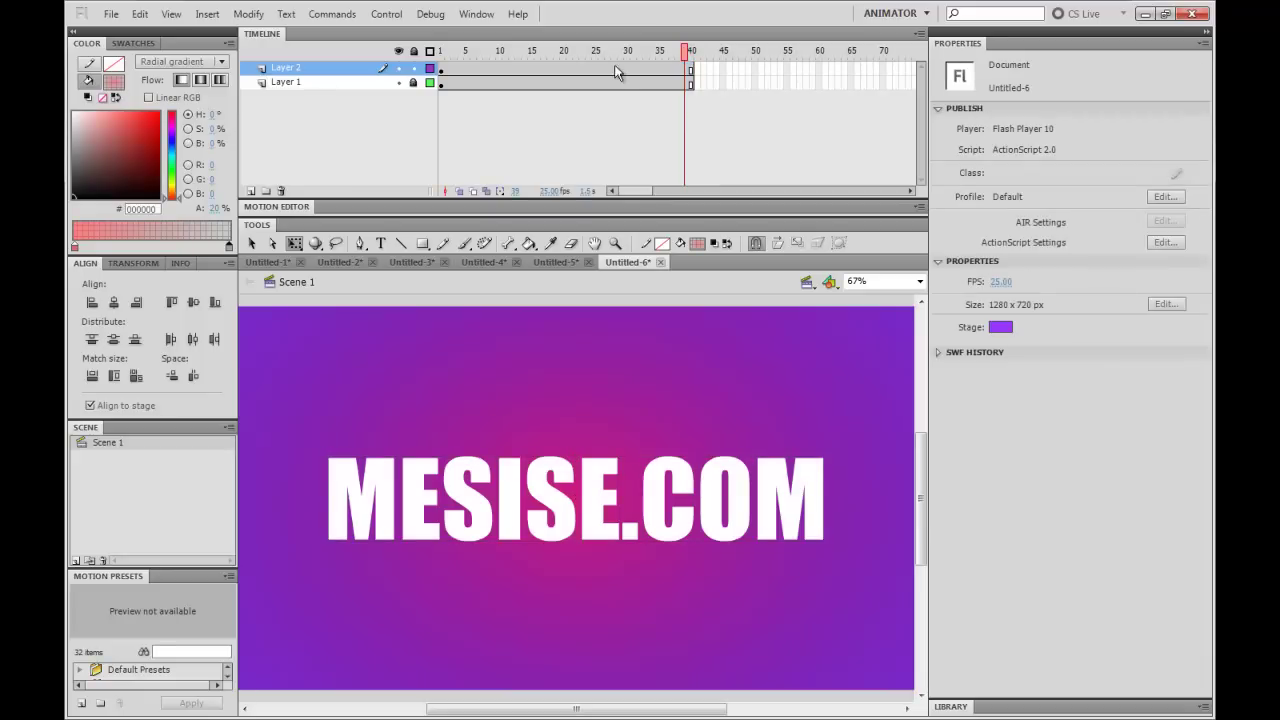
pyautogui.click(690, 83)
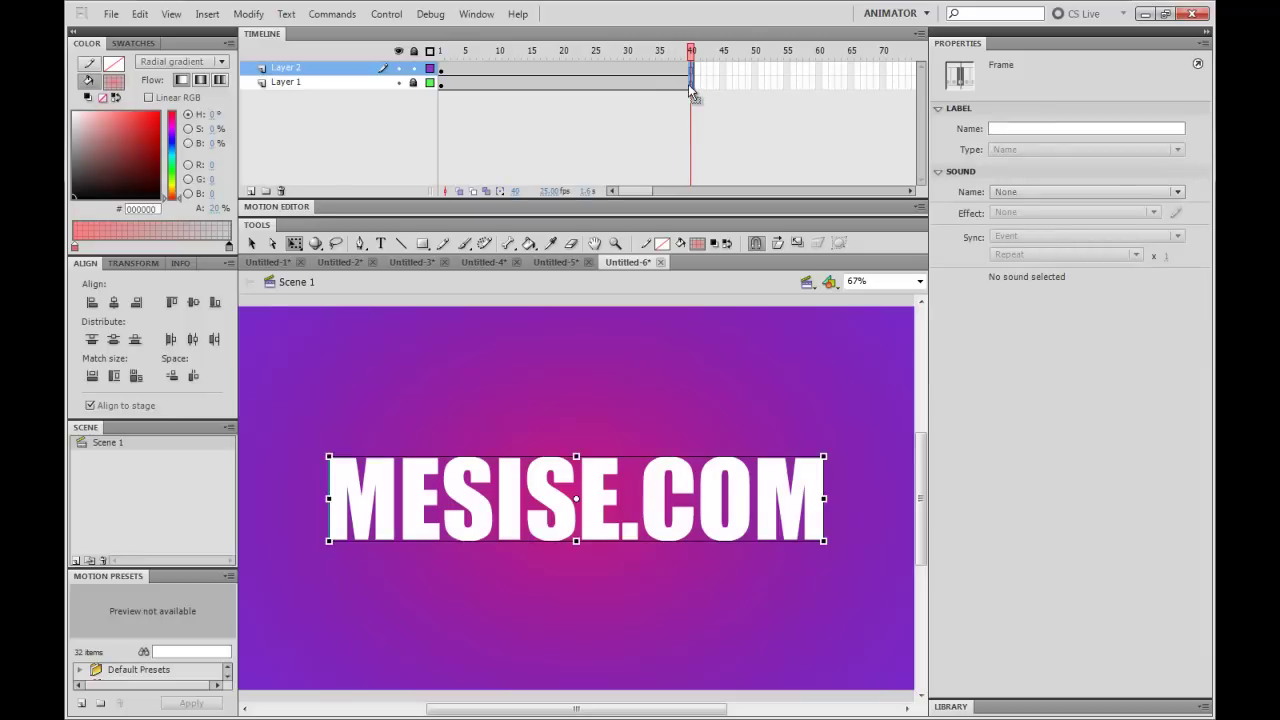
pyautogui.rightClick(689, 86)
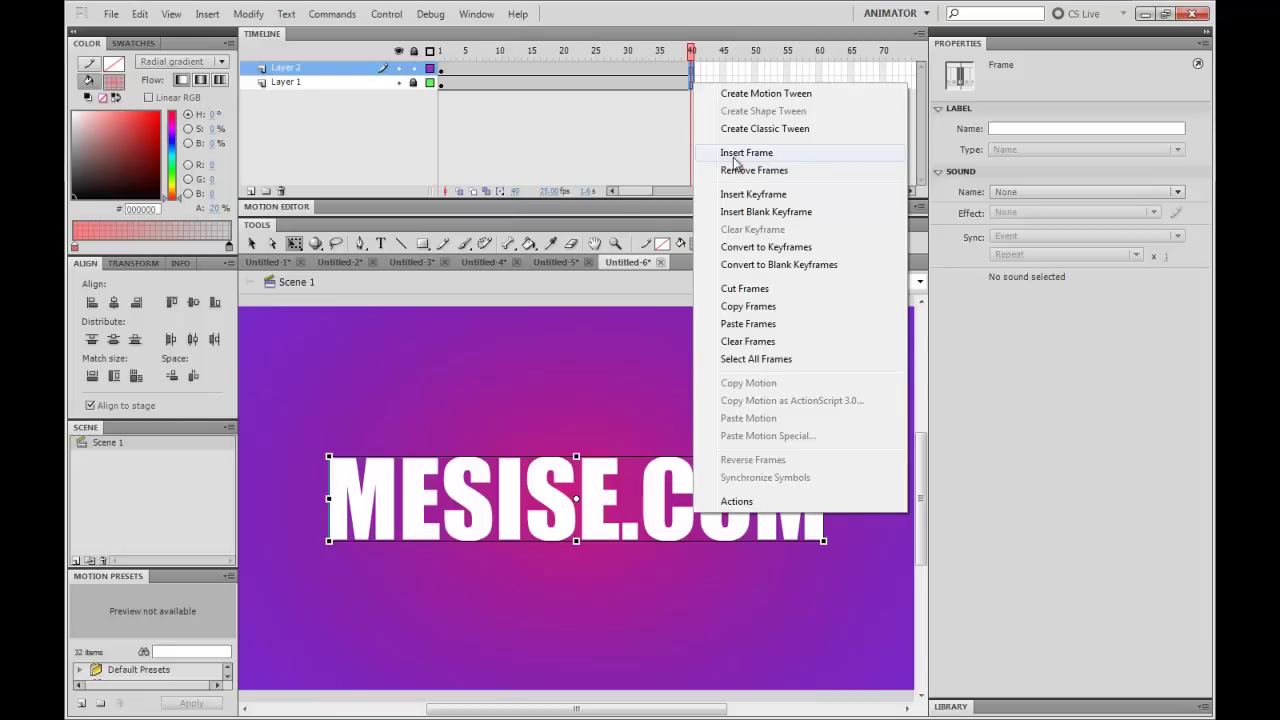
pyautogui.click(634, 148)
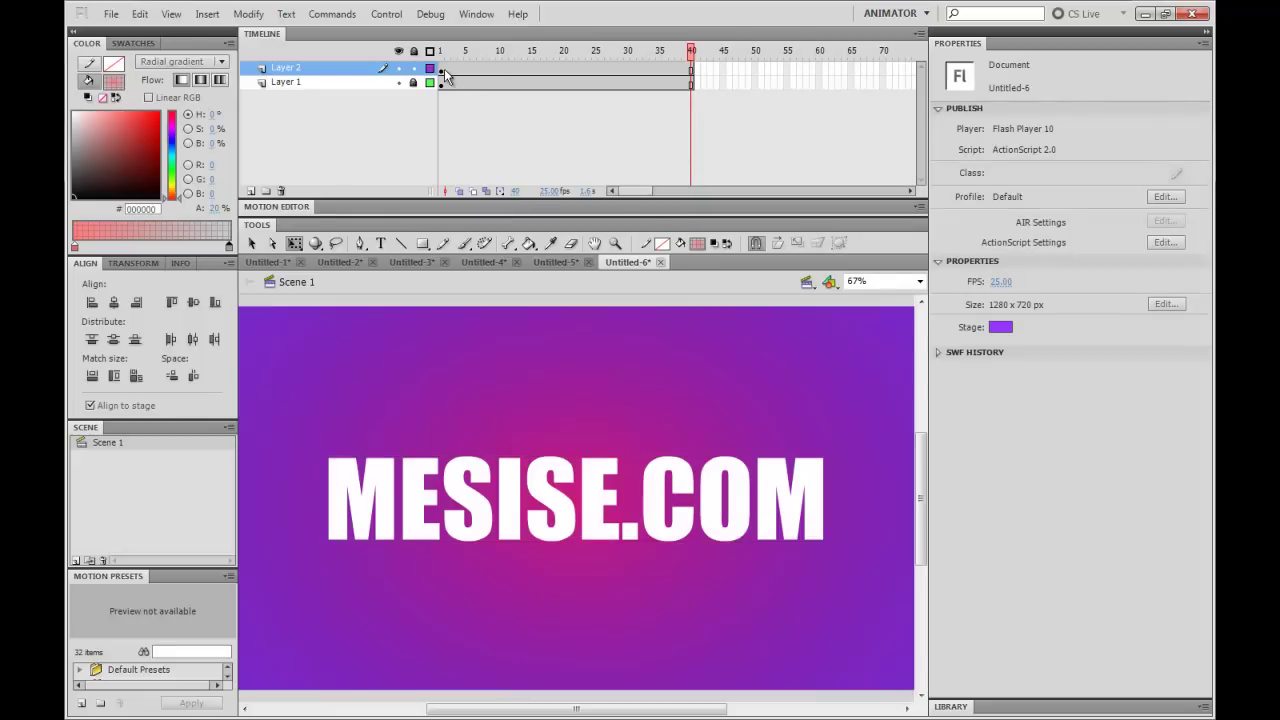
# Add a Blur filter to the MESISE.COM movie clip on Layer 2, keeping the default settings.
pyautogui.hotkey('ctrl', '-')
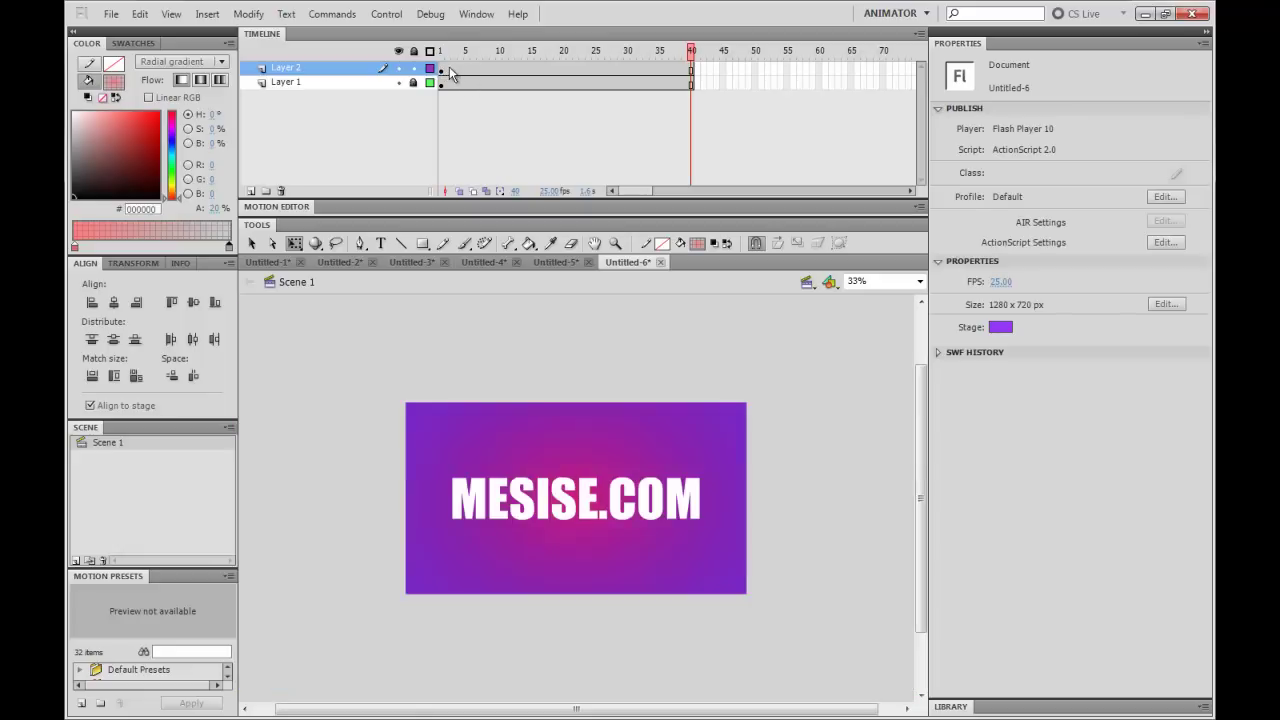
pyautogui.click(449, 68)
pyautogui.click(455, 68)
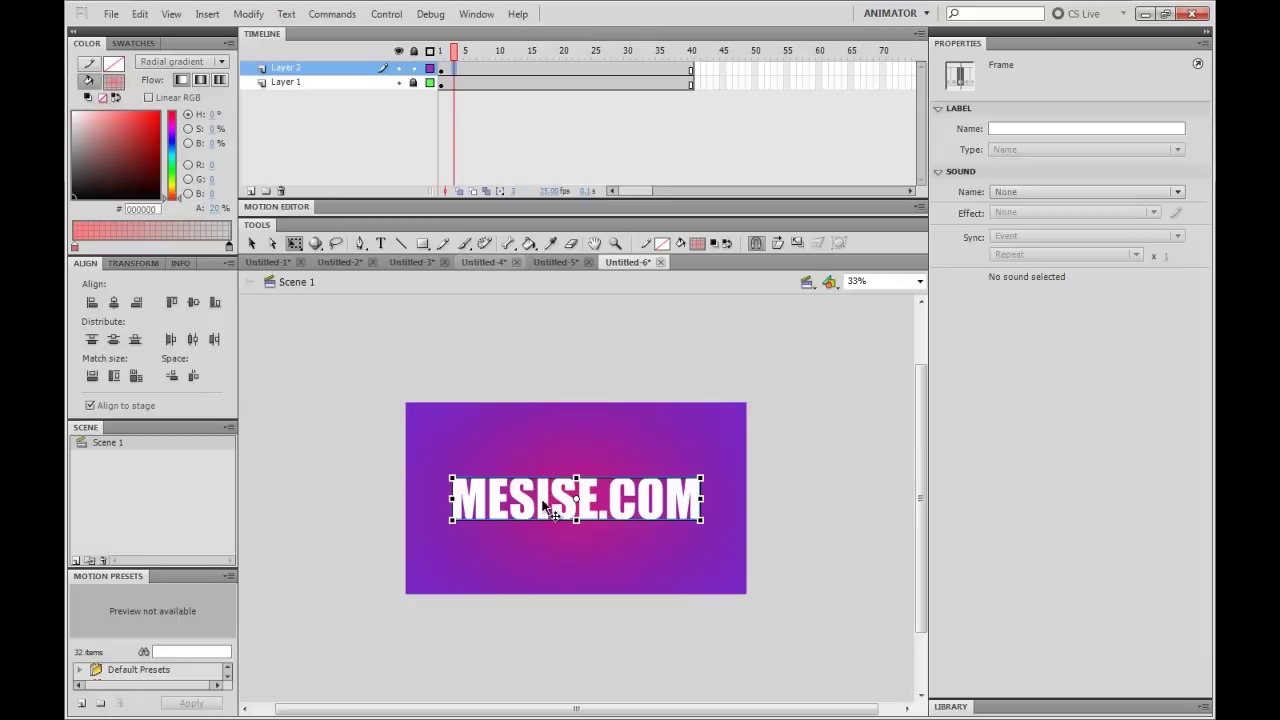
pyautogui.click(545, 500)
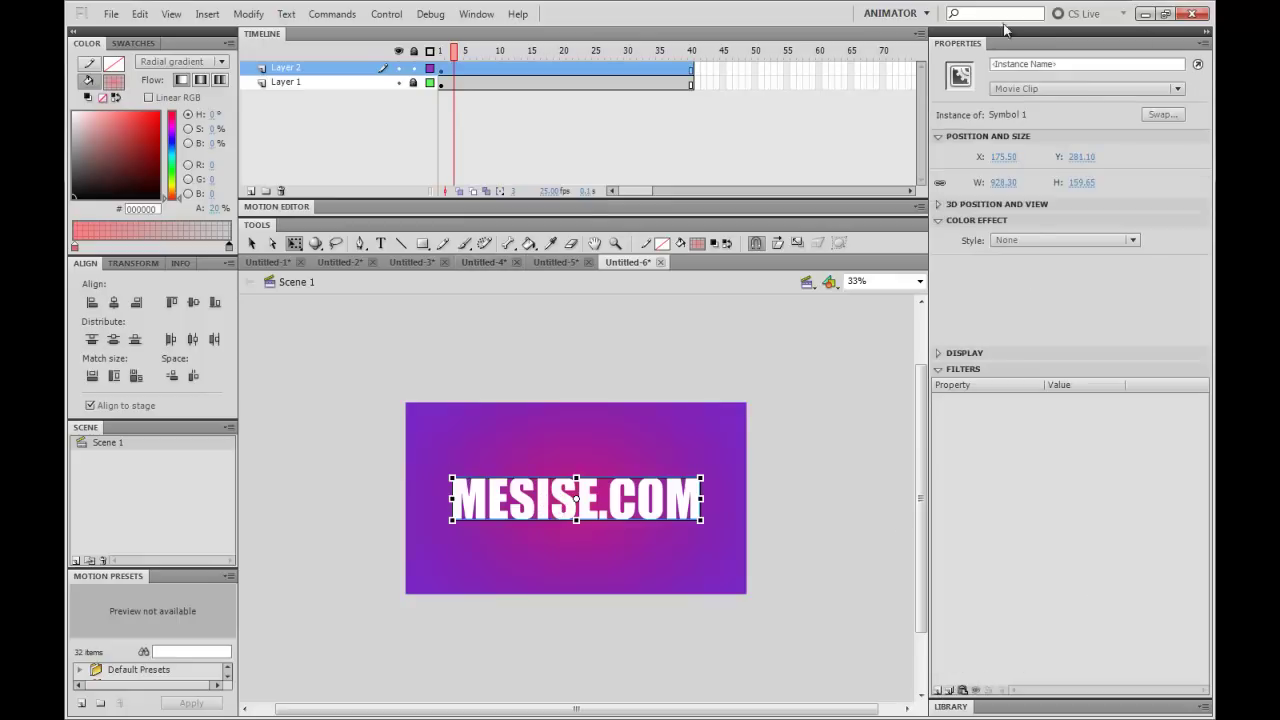
pyautogui.click(1008, 707)
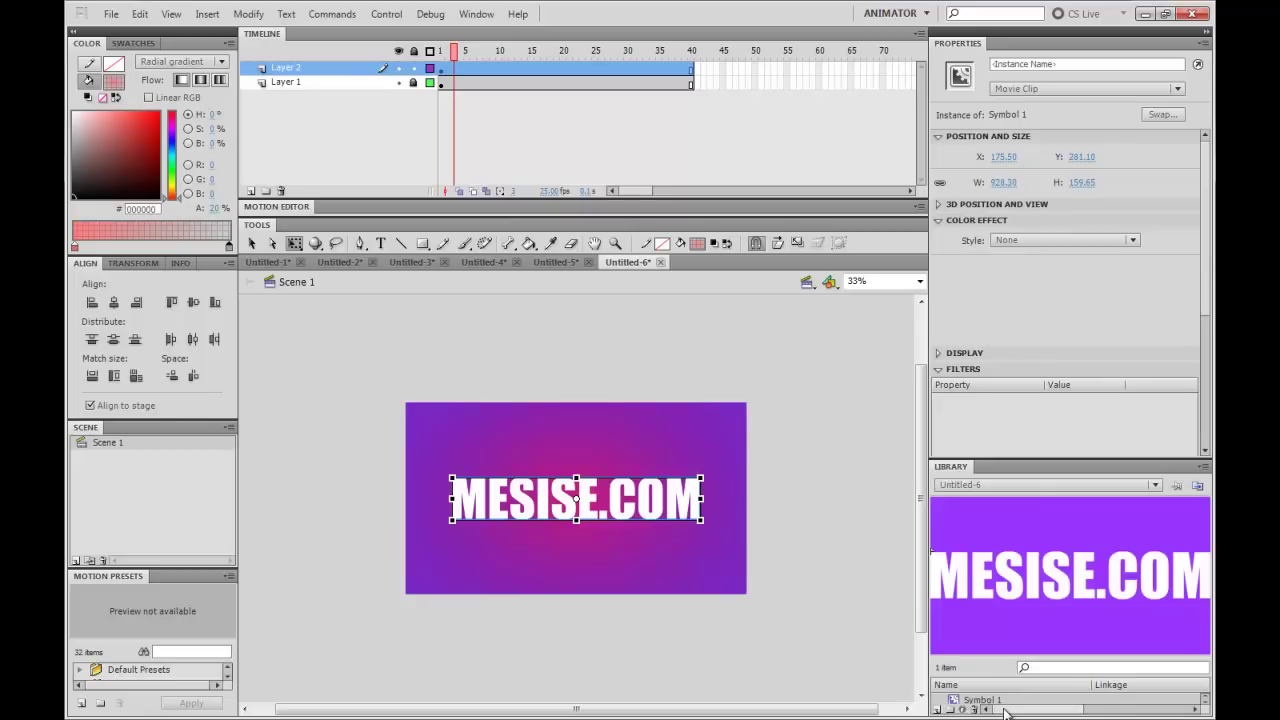
pyautogui.click(993, 468)
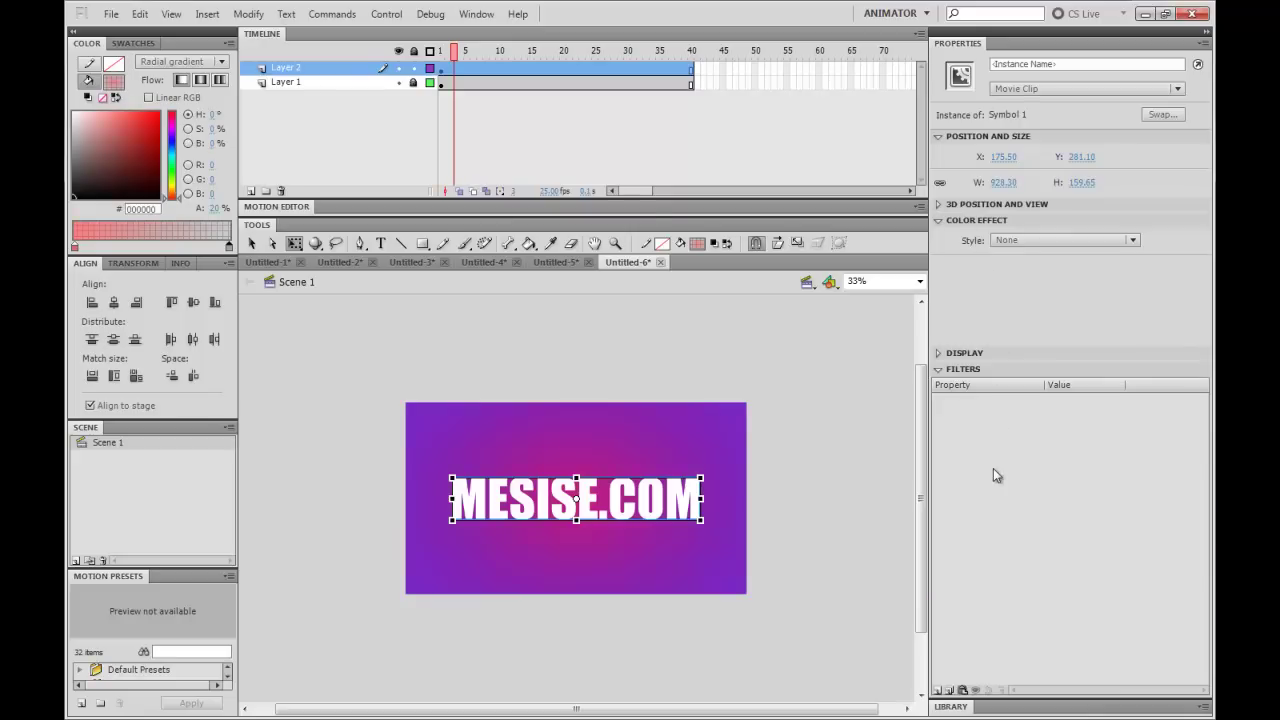
pyautogui.click(939, 691)
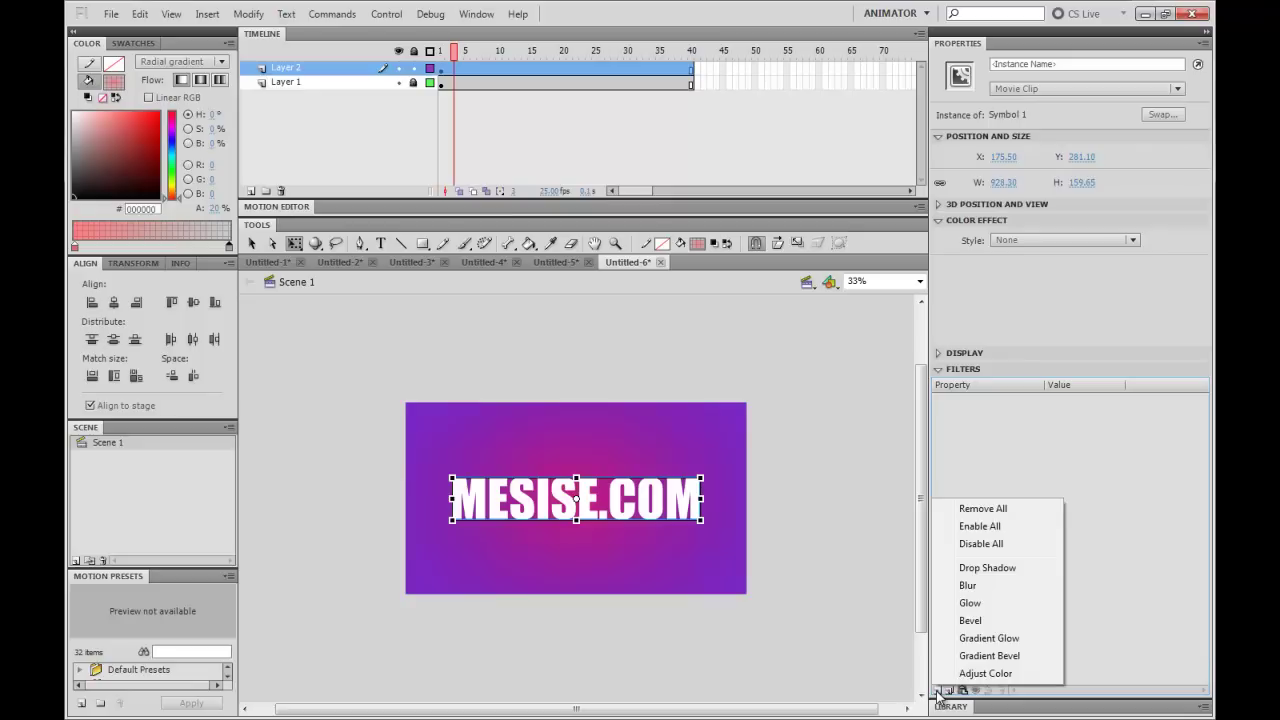
pyautogui.click(988, 591)
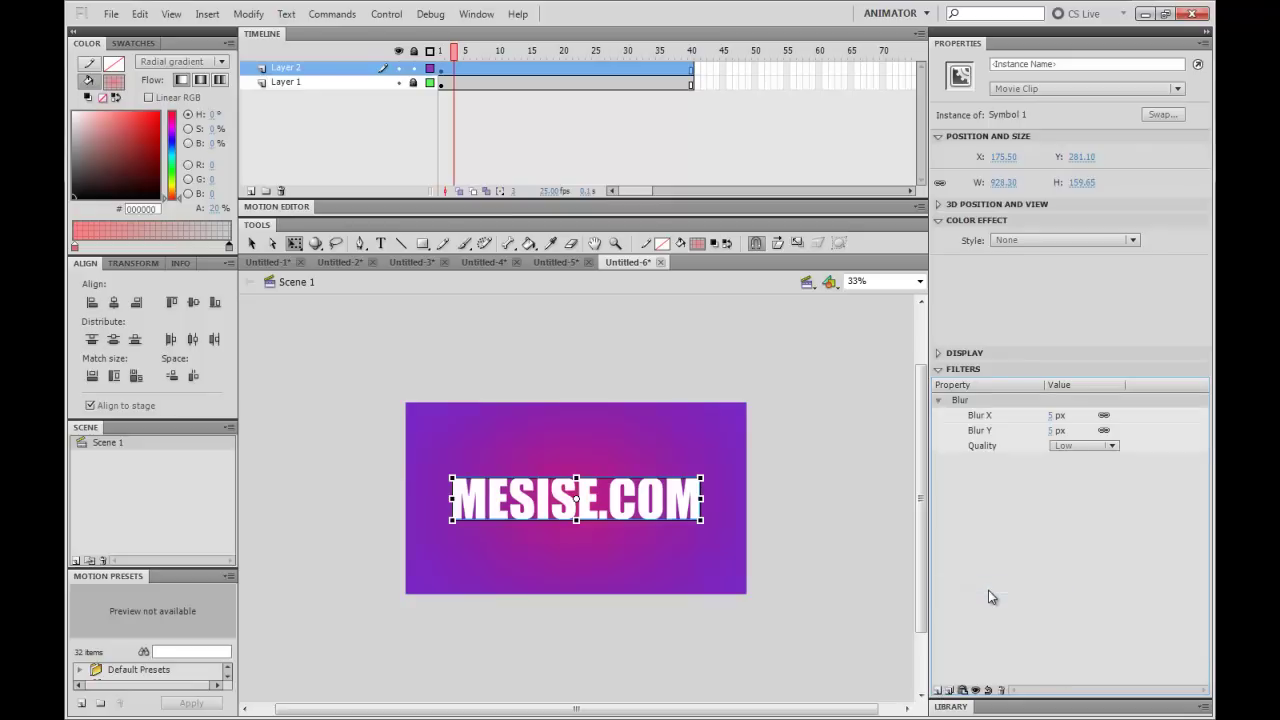
pyautogui.click(870, 452)
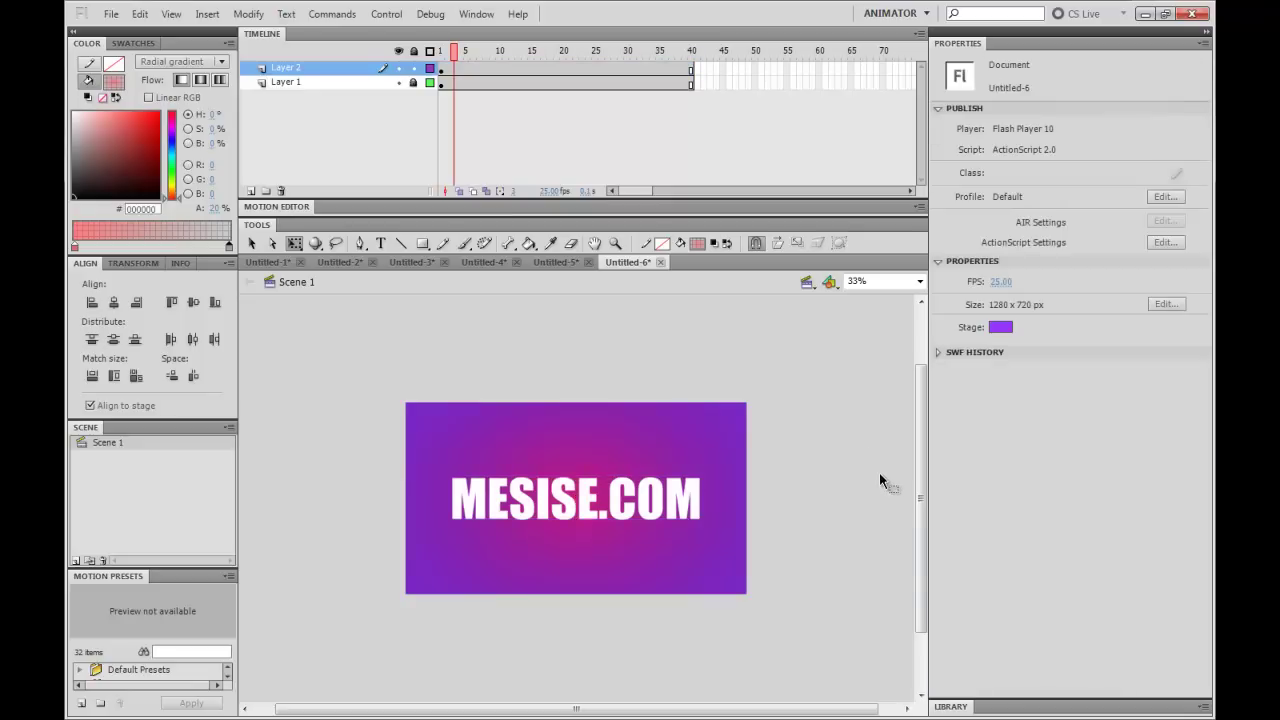
# Insert keyframes on frames 3 and 5 of Layer 2.
pyautogui.click(455, 70)
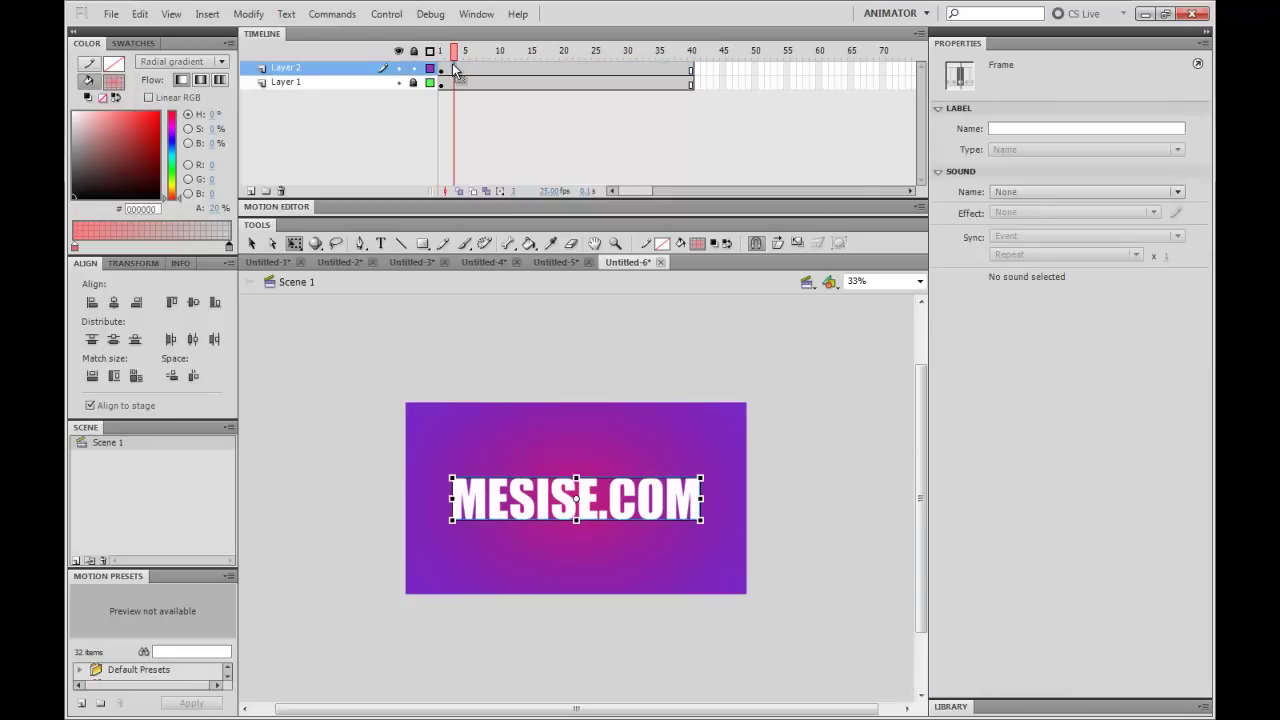
pyautogui.click(442, 70)
pyautogui.click(455, 71)
pyautogui.moveTo(455, 72); pyautogui.dragTo(465, 73)
pyautogui.click(466, 72)
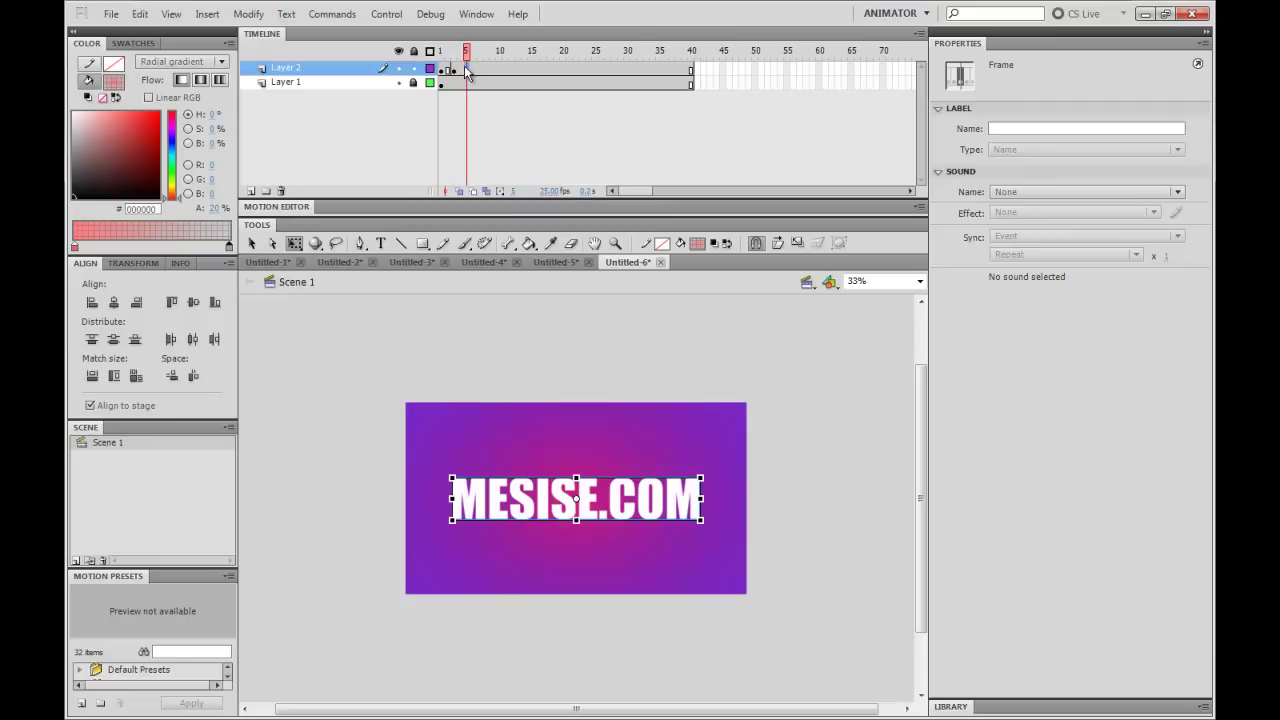
pyautogui.moveTo(469, 74); pyautogui.dragTo(455, 72)
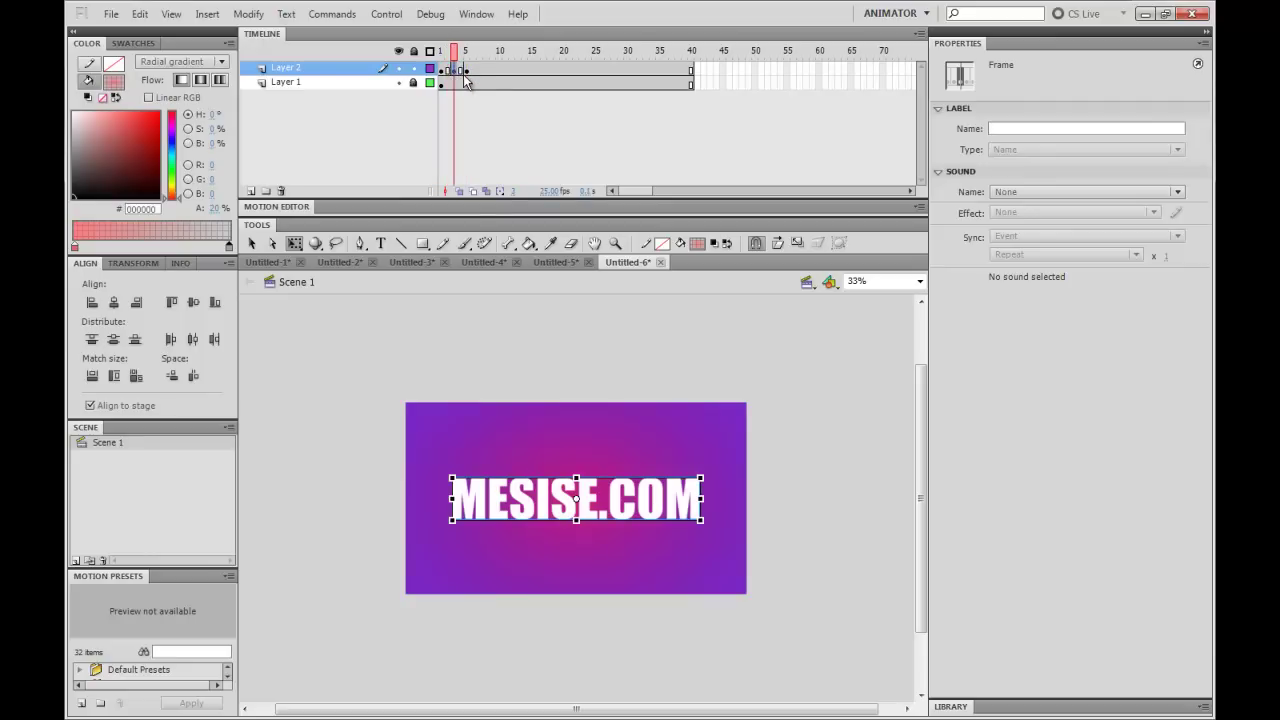
# Shrink the text around its center to about 75 px wide on frame 1 of Layer 2.
pyautogui.click(440, 69)
pyautogui.moveTo(701, 478); pyautogui.dragTo(604, 465)
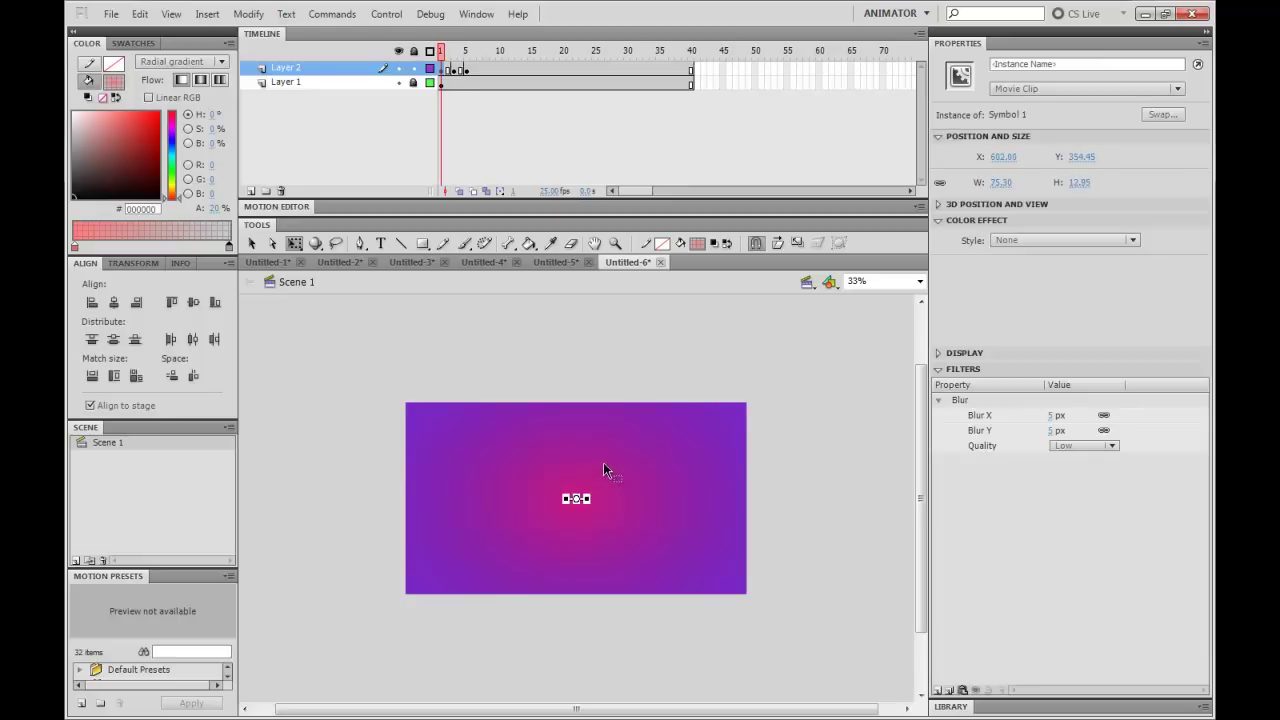
pyautogui.hotkey('ctrl', '=')
pyautogui.click(540, 159)
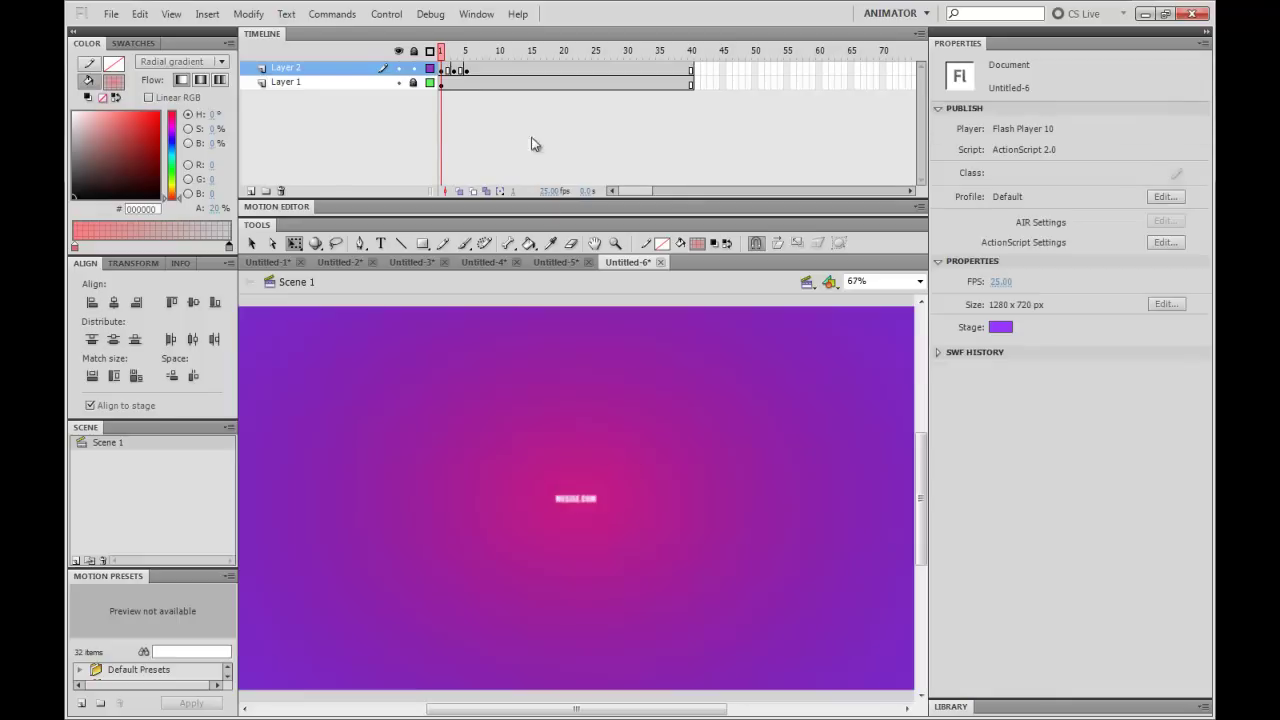
# Enlarge the text around its center to about 1205 px wide on frame 3 of Layer 2.
pyautogui.click(457, 70)
pyautogui.hotkey('ctrl', '-')
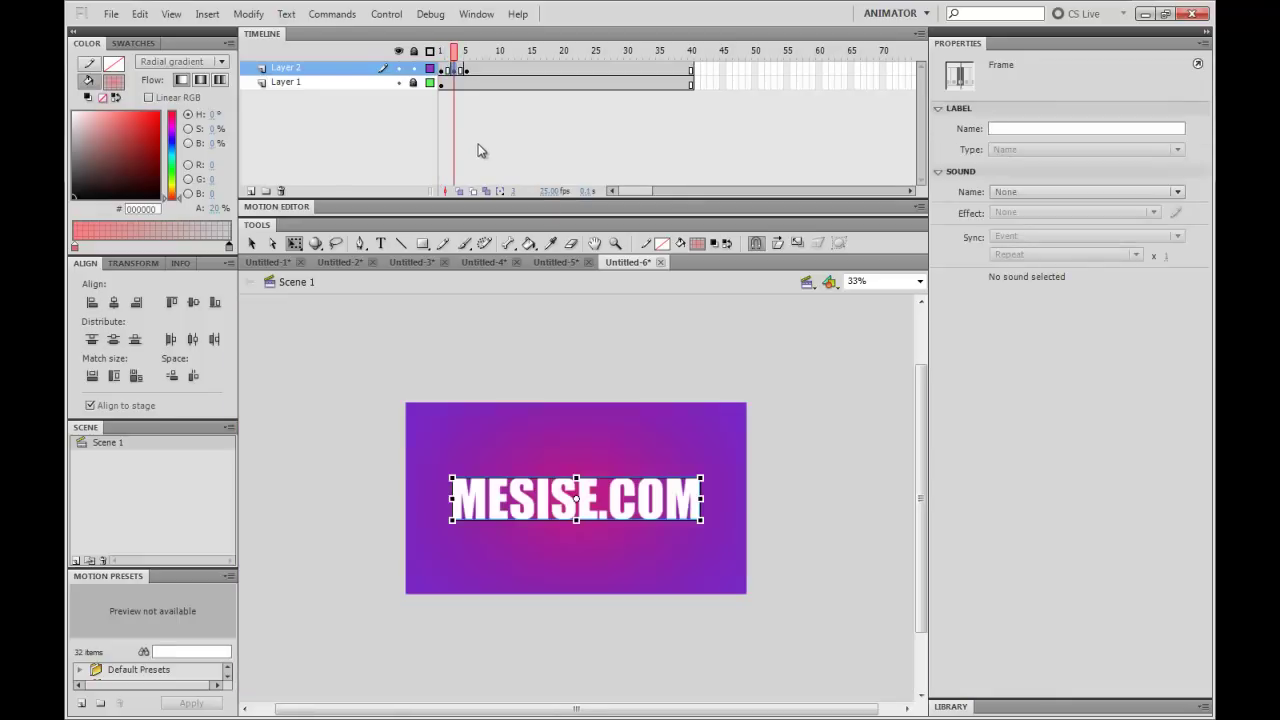
pyautogui.moveTo(706, 477); pyautogui.dragTo(738, 460)
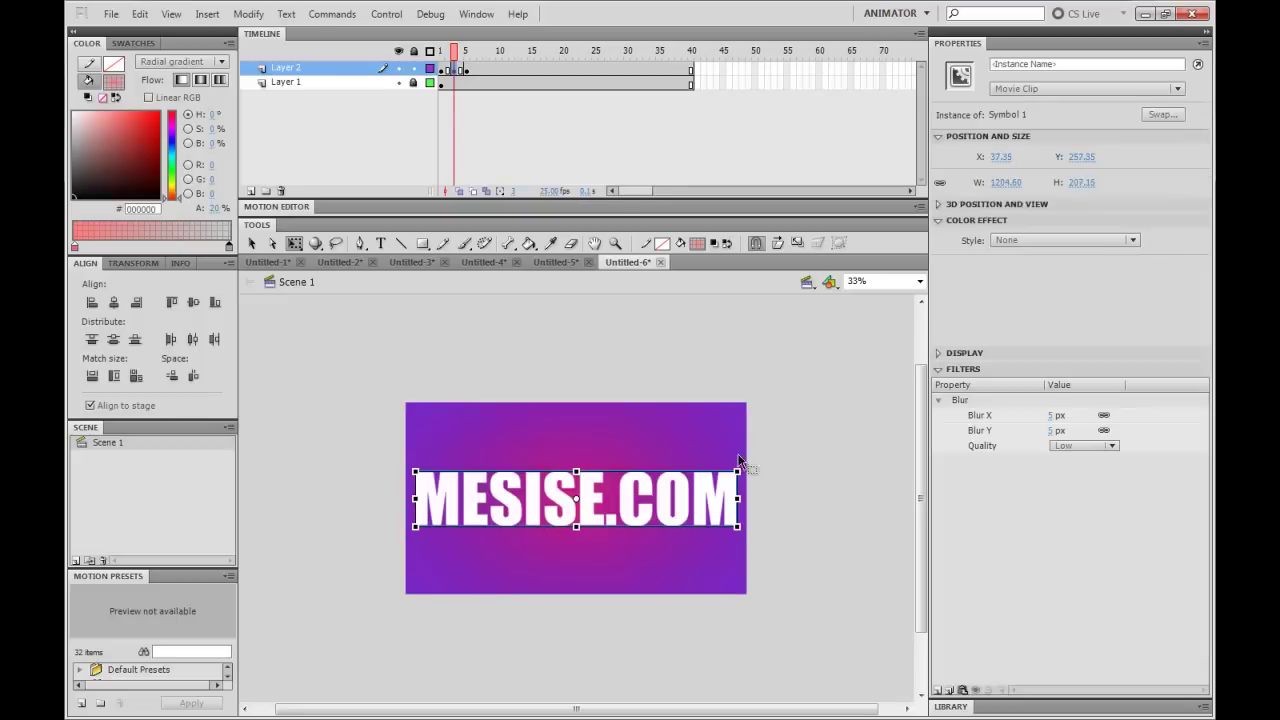
pyautogui.click(634, 363)
# Create classic tweens between the keyframes on frames 1 to 5 of Layer 2 and play the animation.
pyautogui.click(446, 71)
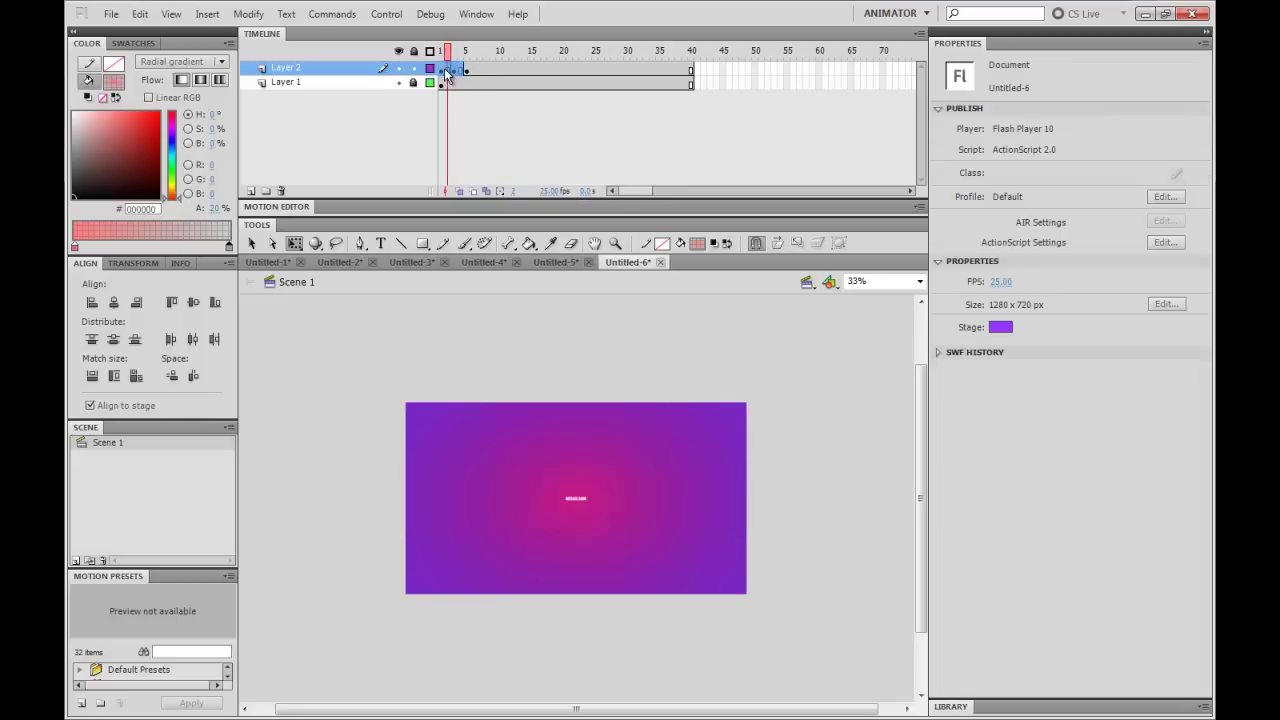
pyautogui.press('.')
pyautogui.press('.')
pyautogui.press('.')
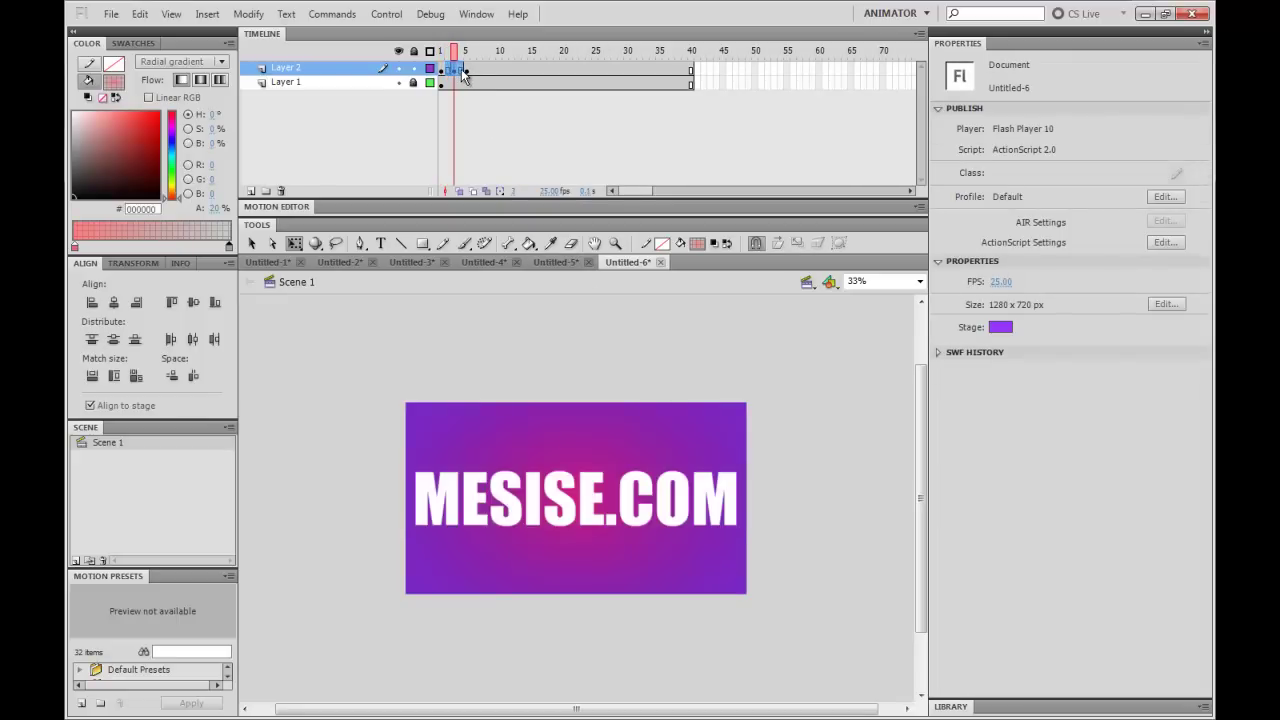
pyautogui.rightClick(458, 70)
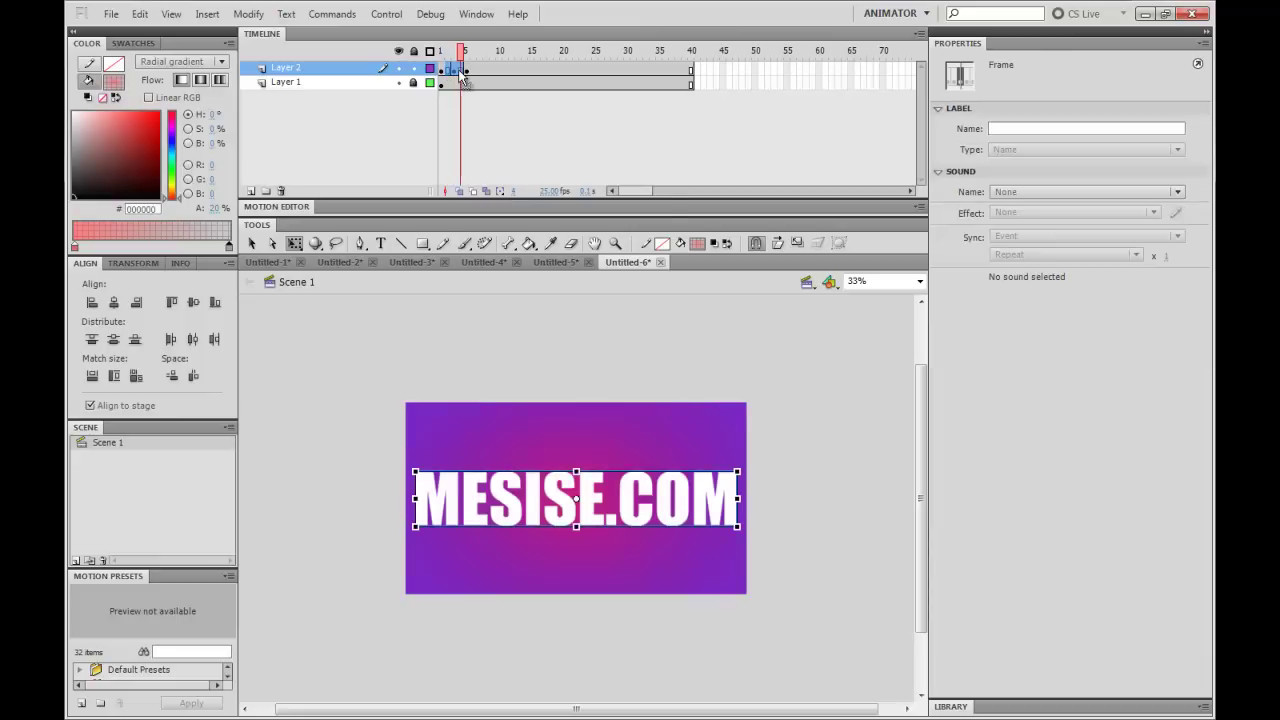
pyautogui.click(500, 117)
pyautogui.press('Return')
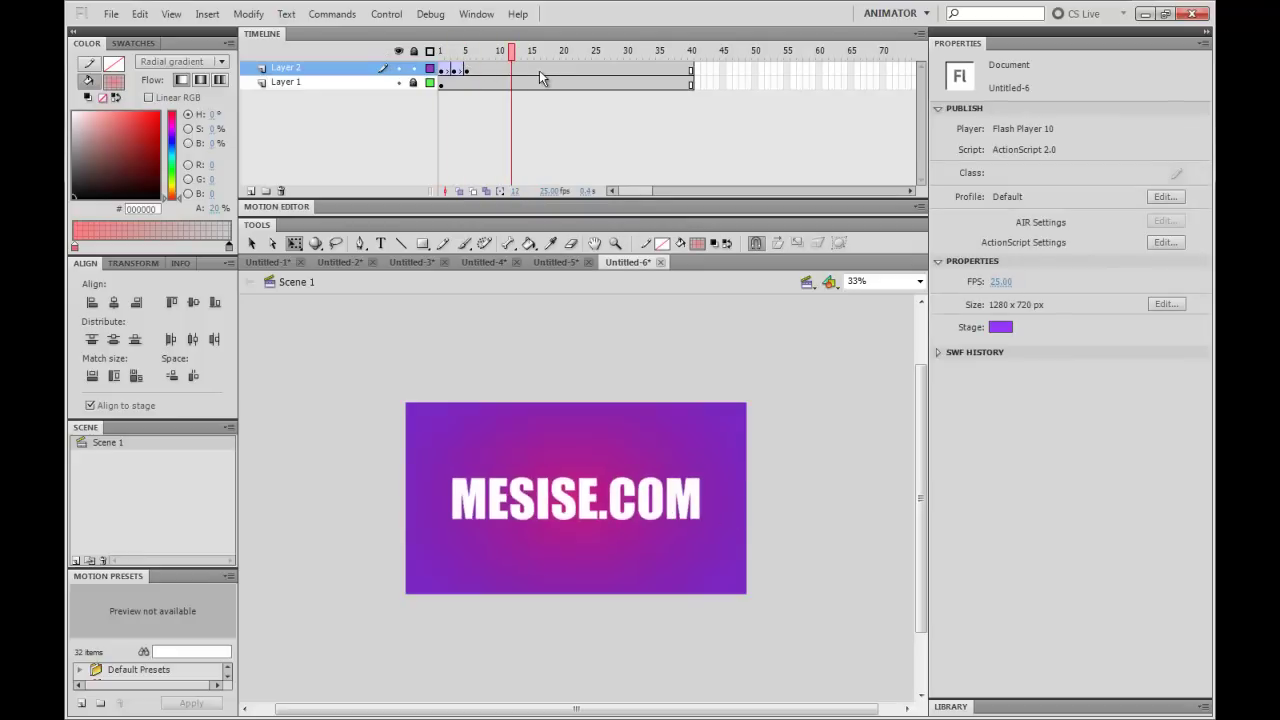
# Try clearing the keyframe on frame 3 of Layer 2 and play the timeline to compare the motion.
pyautogui.rightClick(455, 72)
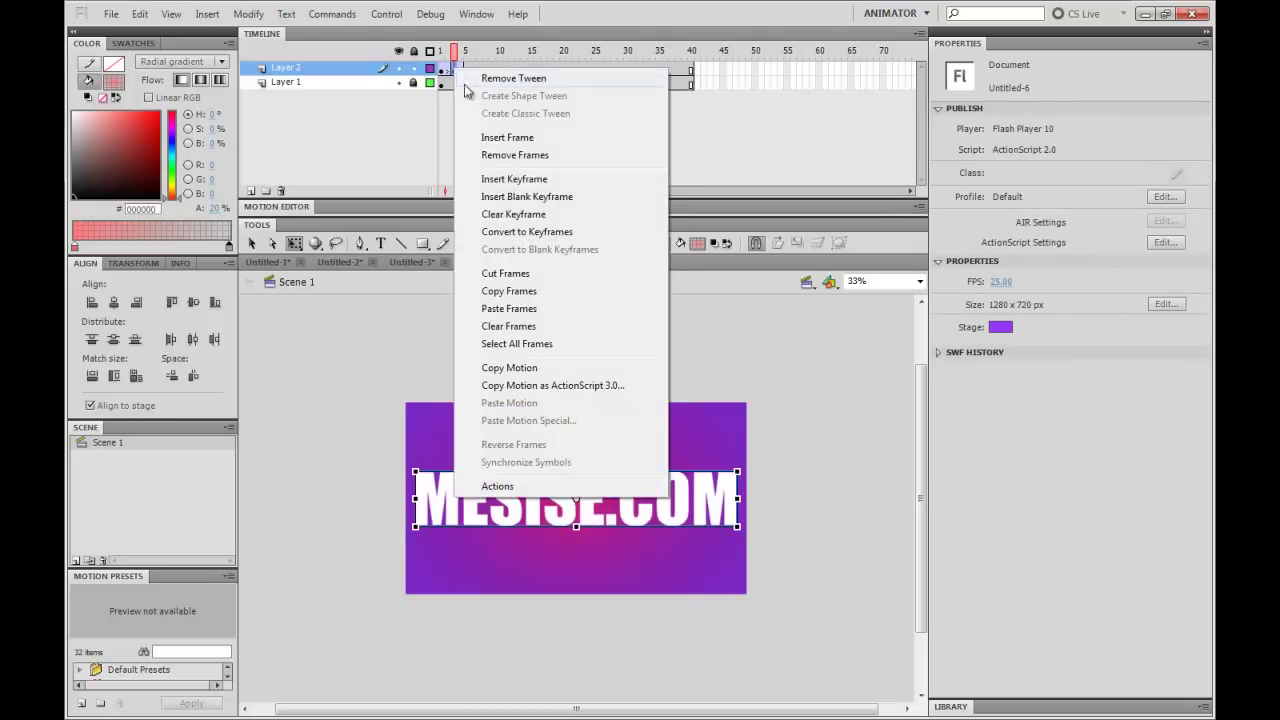
pyautogui.click(486, 212)
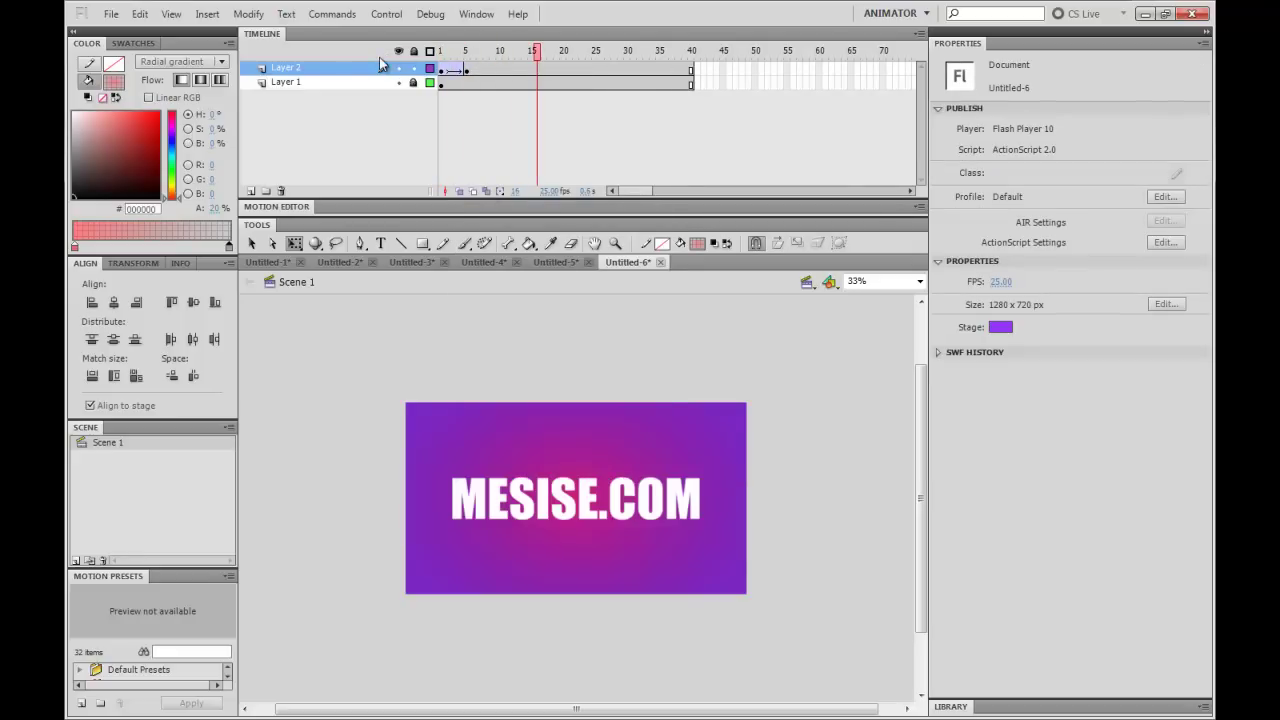
pyautogui.press('Return')
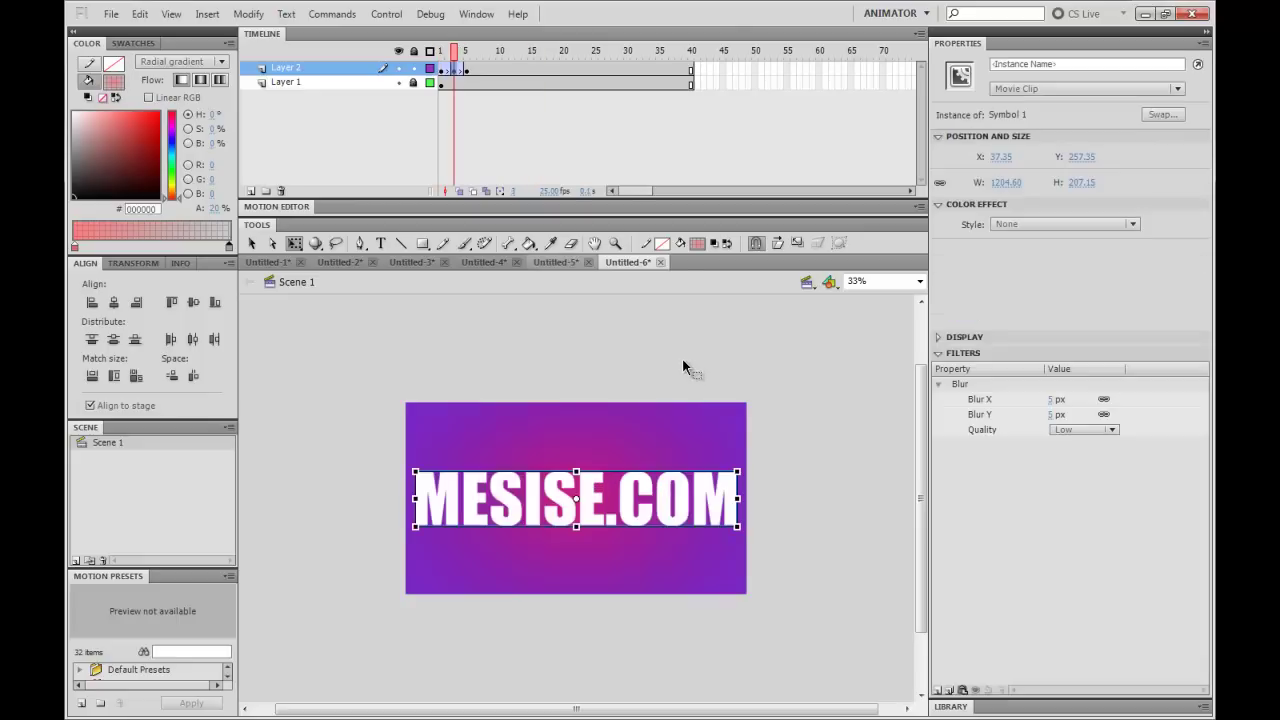
pyautogui.press('Return')
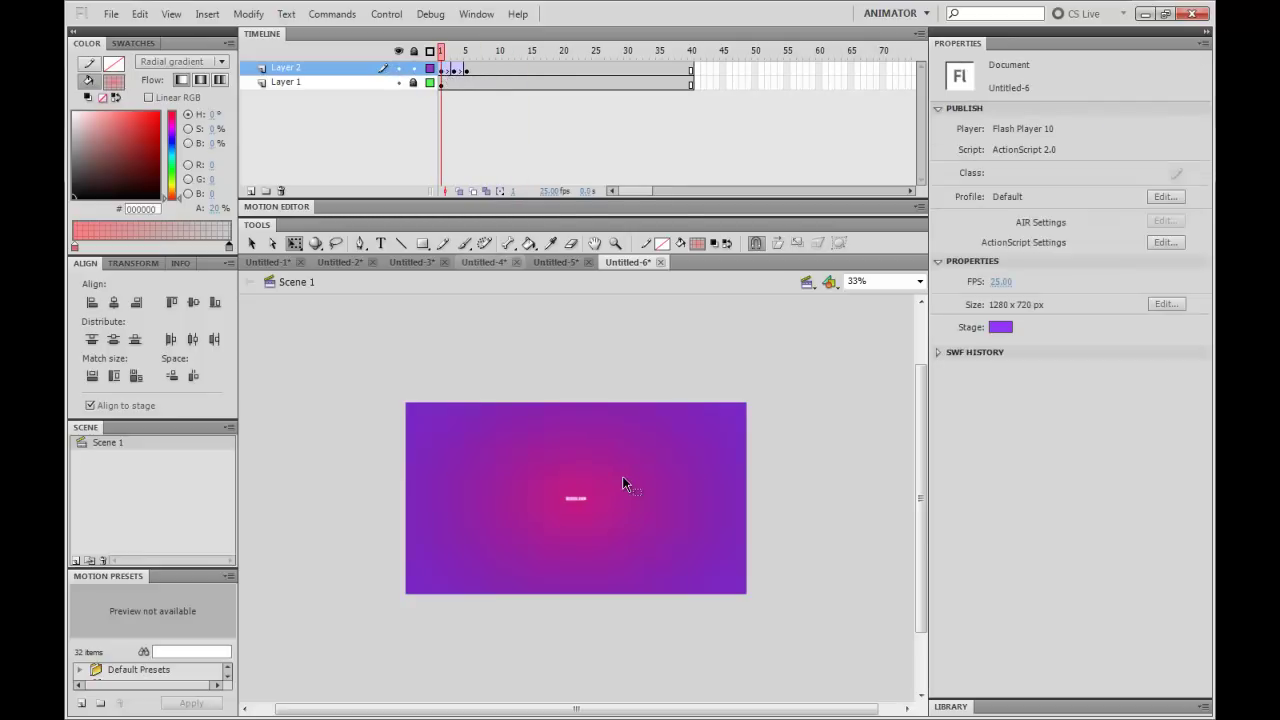
# Set the Blur filter on the small text at frame 1 of Layer 2 to 25 px in both directions.
pyautogui.hotkey('ctrl', '=')
pyautogui.press('Return')
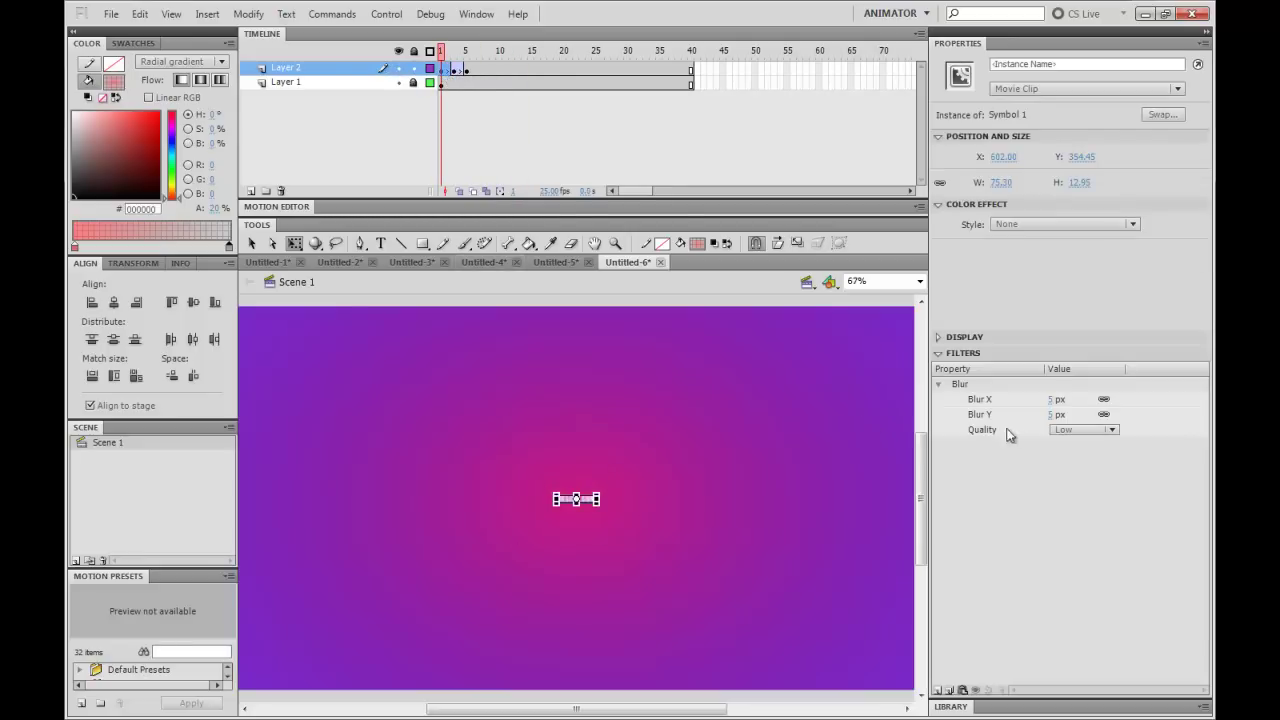
pyautogui.moveTo(1052, 414); pyautogui.dragTo(1087, 428)
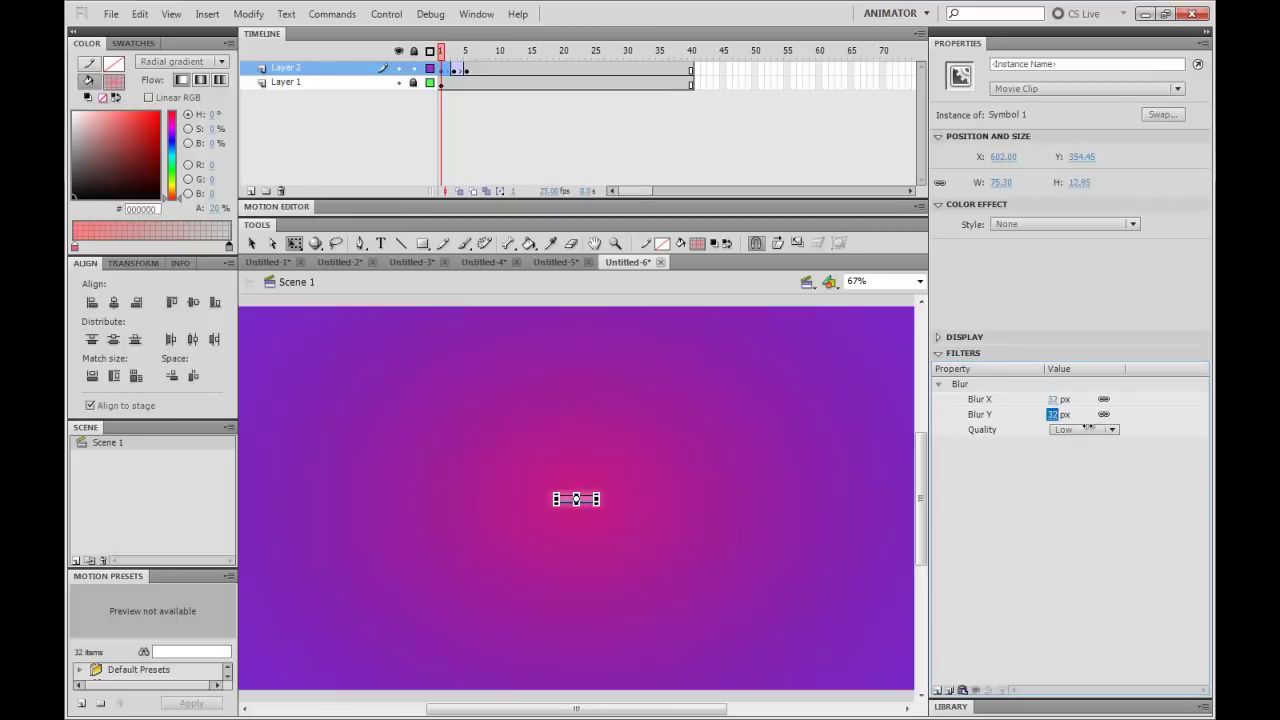
# Set the Blur filter on the text at frame 3 of Layer 2 to 20 px and test the movie.
pyautogui.click(457, 77)
pyautogui.click(785, 471)
pyautogui.moveTo(1052, 418)
pyautogui.mouseDown()
pyautogui.moveTo(1072, 414)
pyautogui.moveTo(1058, 414)
pyautogui.mouseUp()
pyautogui.hotkey('ctrl', '-')
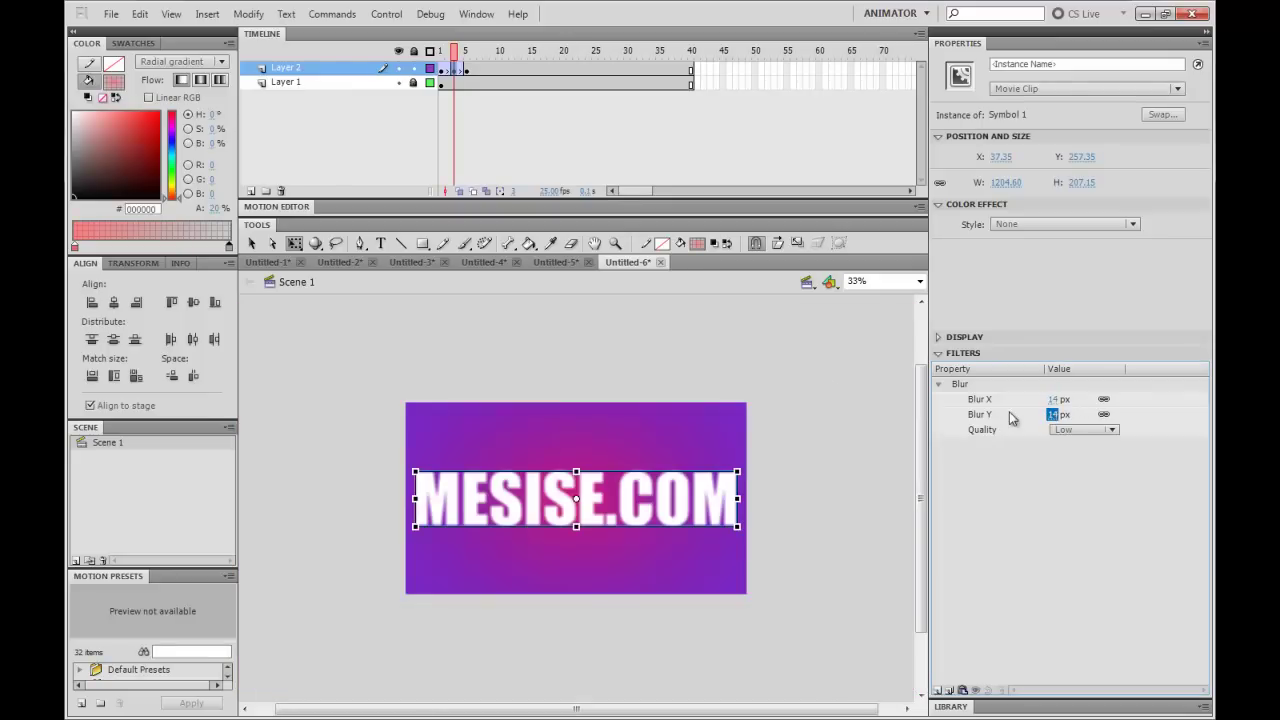
pyautogui.click(1055, 415)
pyautogui.write('20')
pyautogui.click(802, 394)
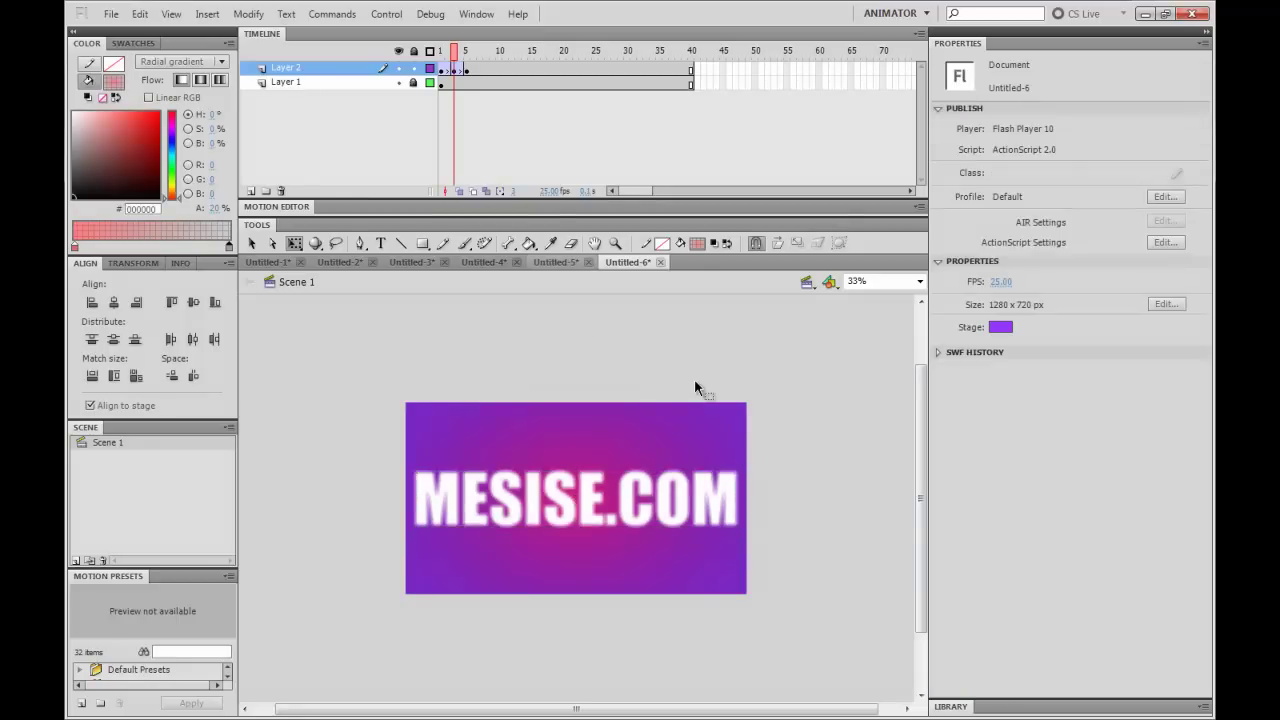
pyautogui.hotkey('ctrl', 'Return')
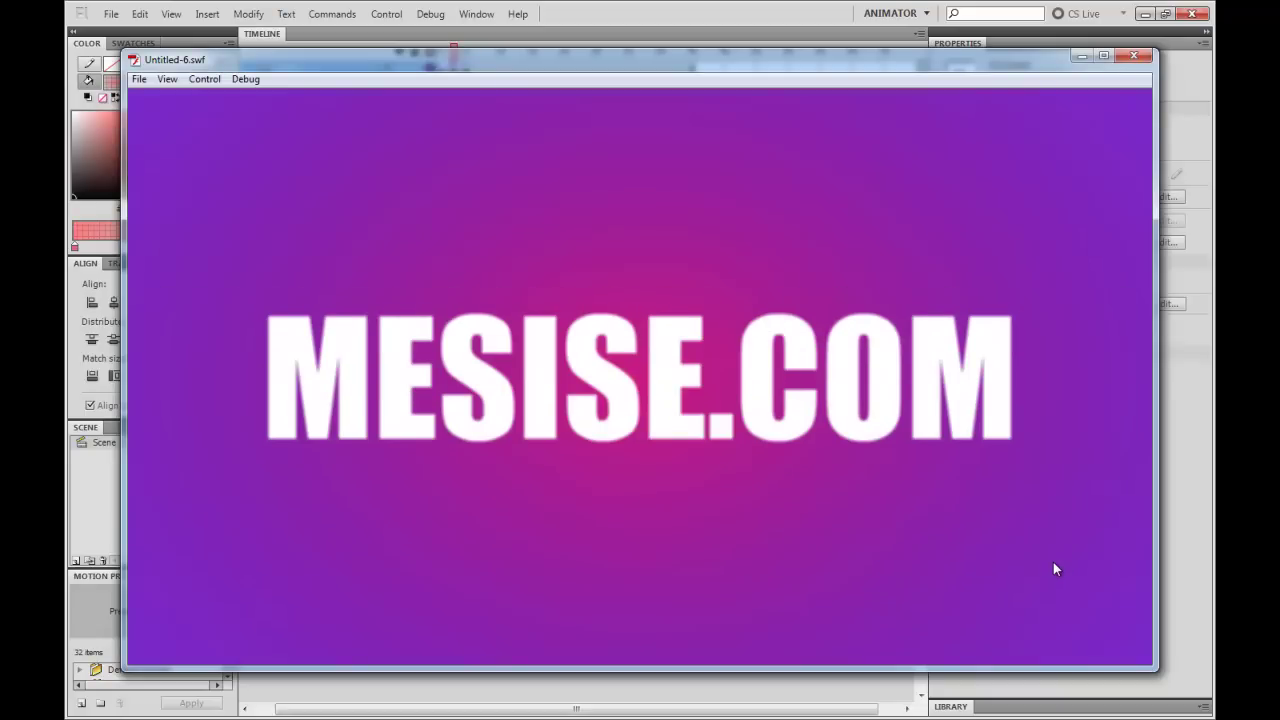
pyautogui.click(1134, 56)
# Insert keyframes on frames 40, 38 and 36 of Layer 2.
pyautogui.click(438, 55)
pyautogui.moveTo(438, 58); pyautogui.dragTo(691, 70)
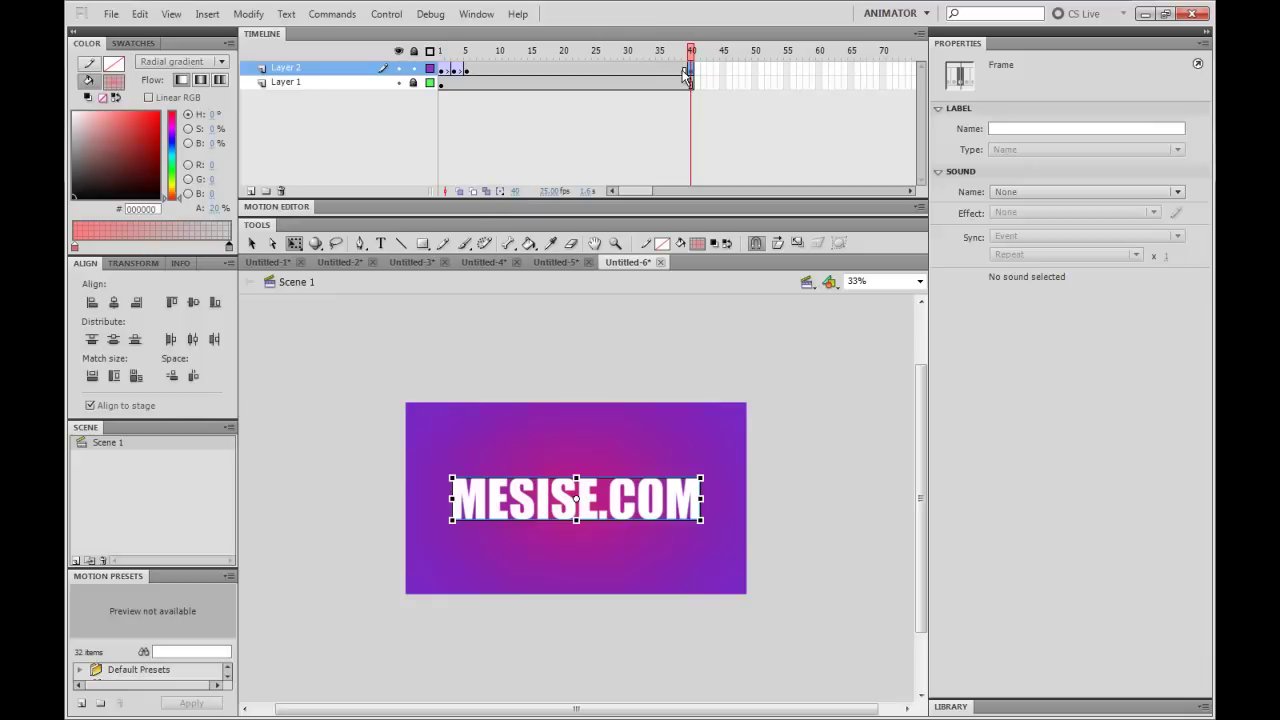
pyautogui.click(680, 69)
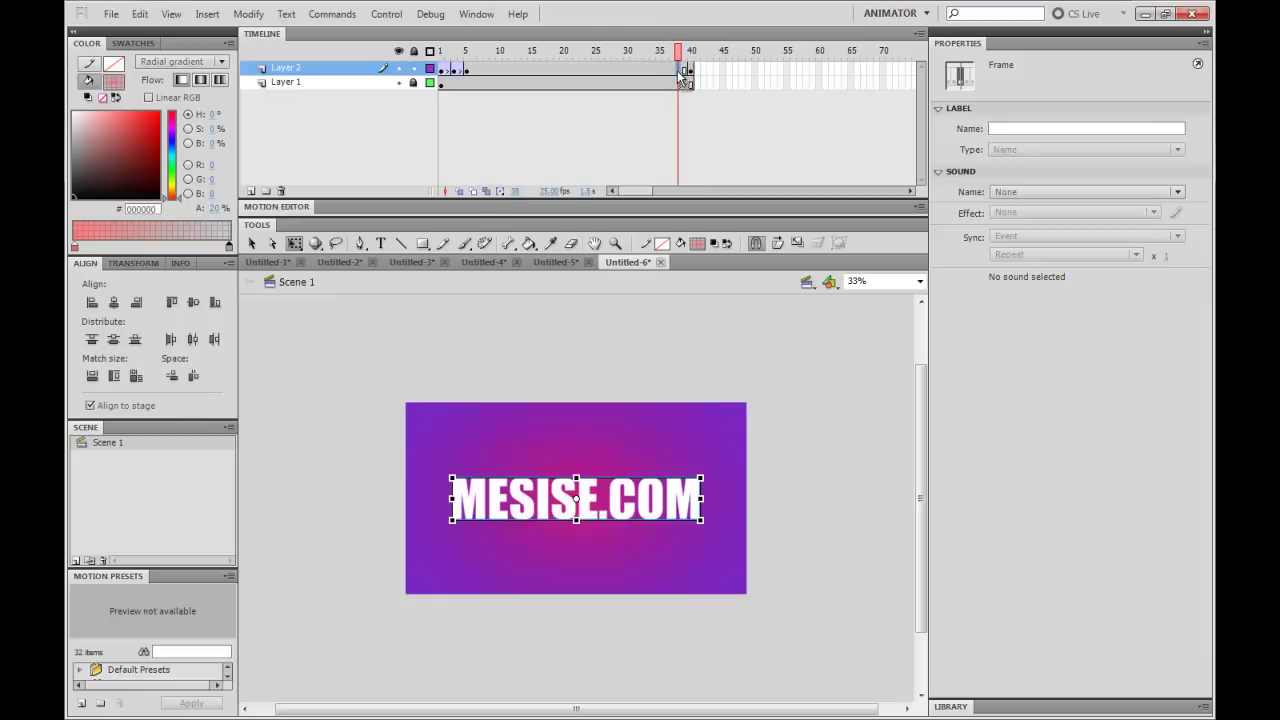
pyautogui.click(667, 70)
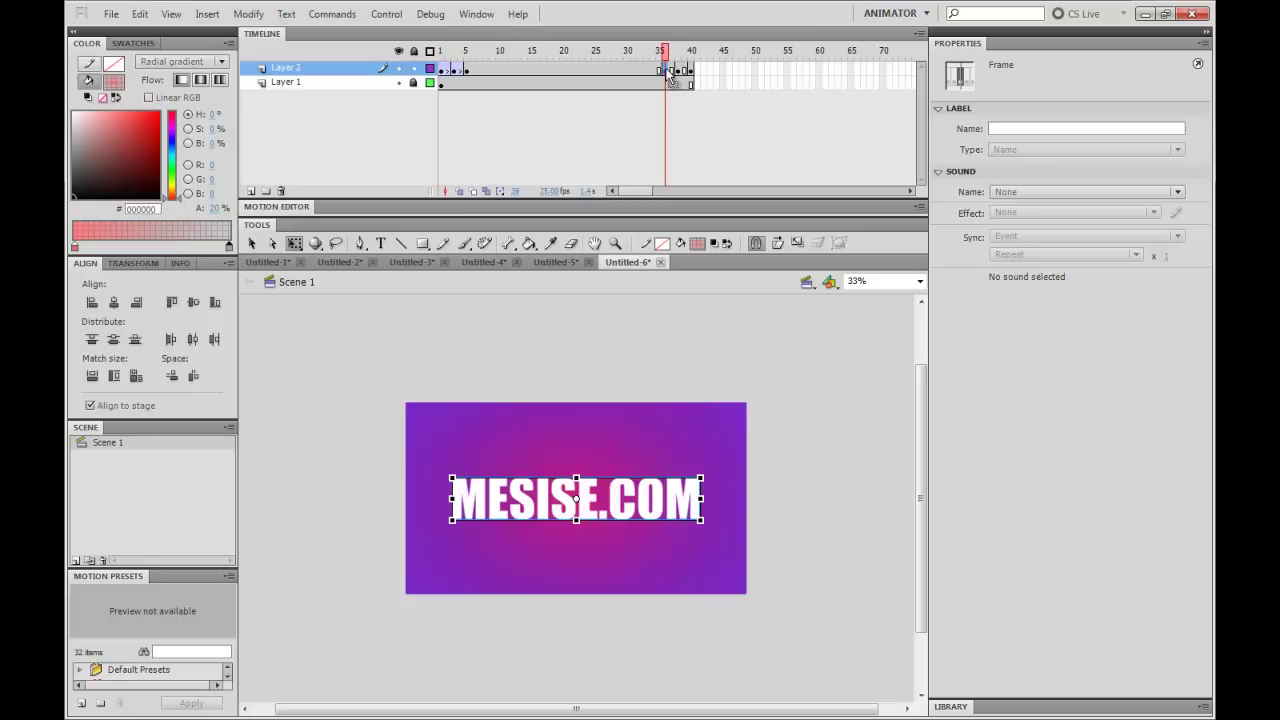
# Create classic tweens between the keyframes on frames 36, 38 and 40 of Layer 2.
pyautogui.click(673, 71)
pyautogui.click(680, 70)
pyautogui.click(673, 70)
pyautogui.rightClick(683, 70)
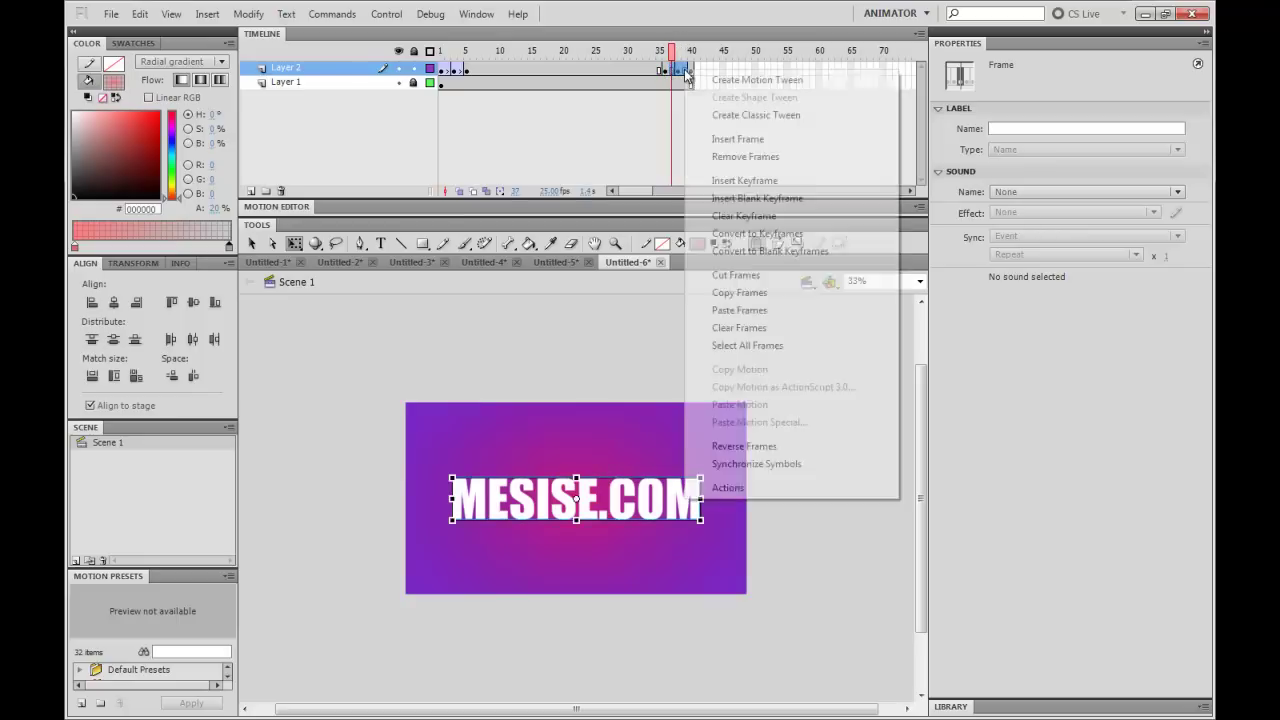
pyautogui.click(756, 115)
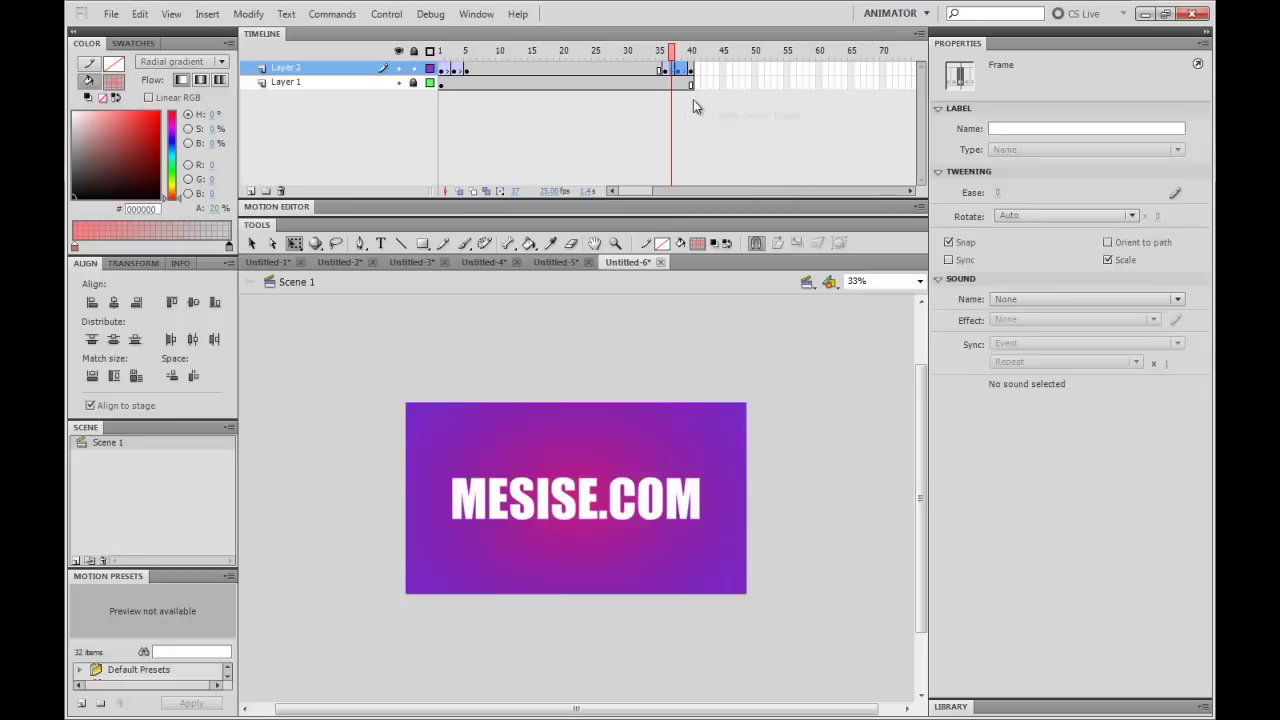
# Shrink the text around its center to about 760 px wide on frame 38 of Layer 2.
pyautogui.click(679, 70)
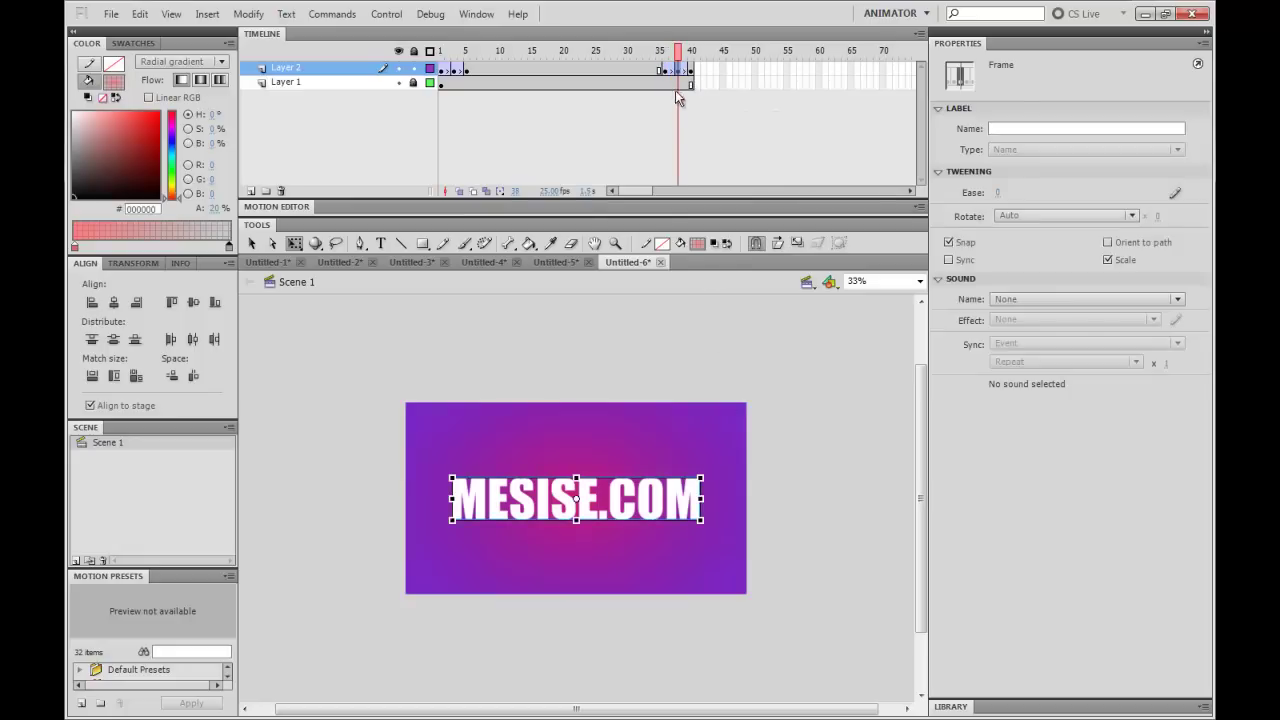
pyautogui.click(701, 476)
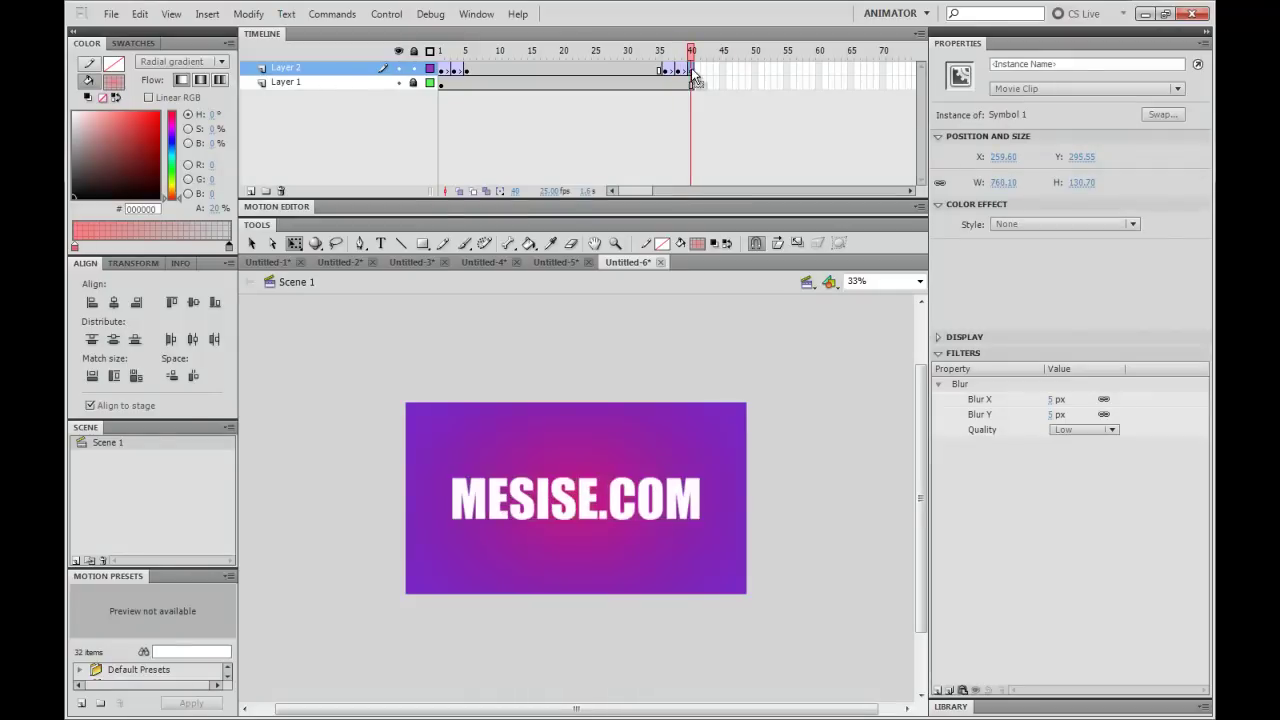
# Enlarge the text on frame 40 of Layer 2 to about 2496 px wide and move it straight down below the stage.
pyautogui.click(690, 69)
pyautogui.click(700, 477)
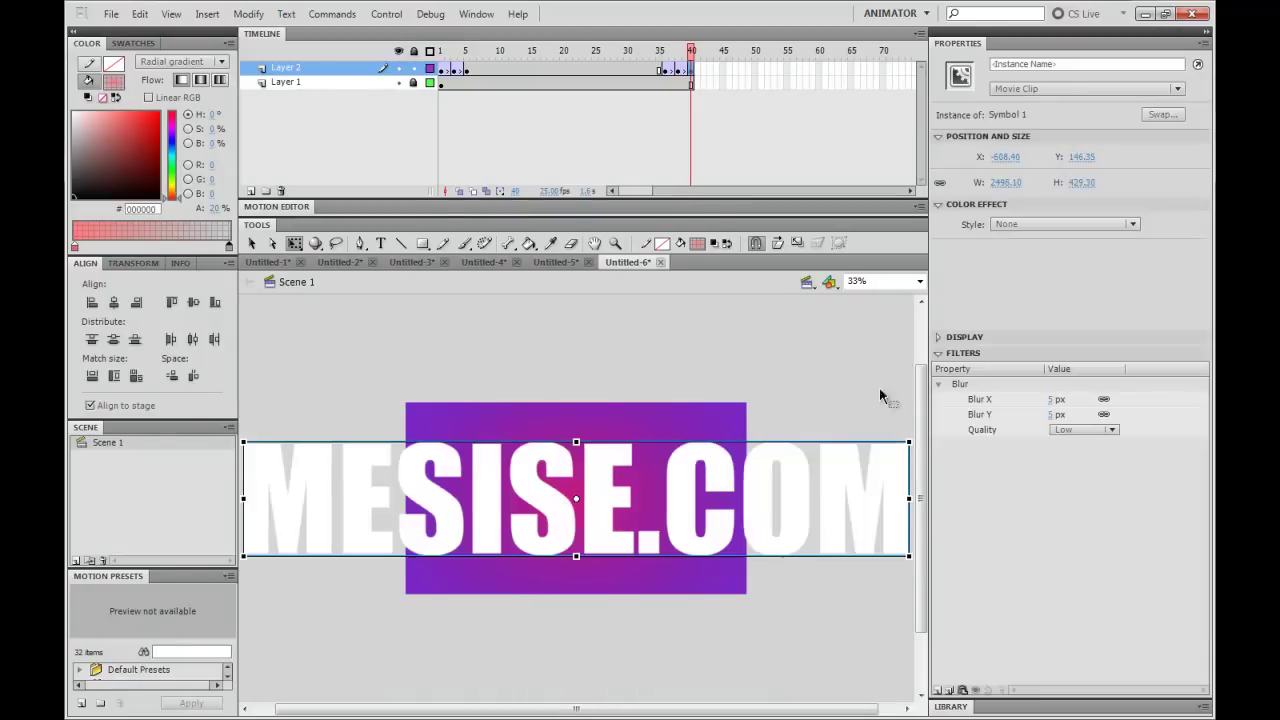
pyautogui.moveTo(802, 474); pyautogui.dragTo(798, 632)
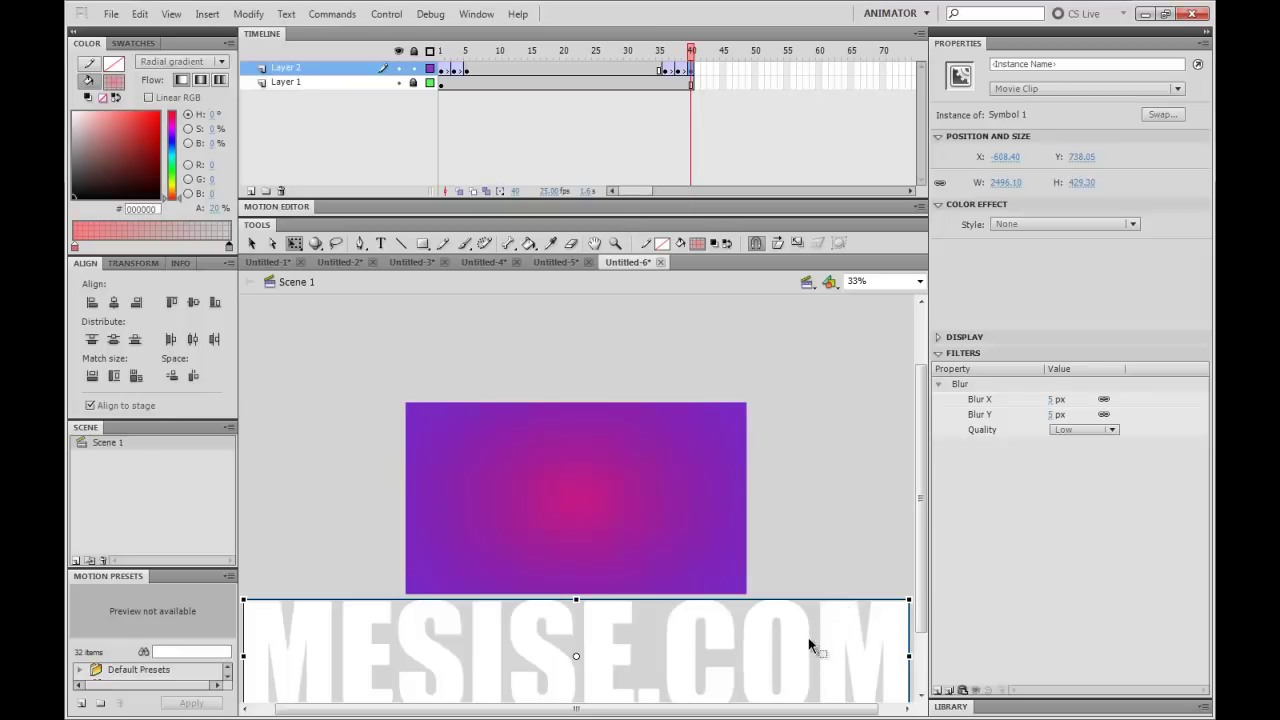
pyautogui.moveTo(1040, 416); pyautogui.dragTo(841, 513)
pyautogui.click(831, 590)
pyautogui.moveTo(831, 626); pyautogui.dragTo(838, 656)
# Strengthen the Blur filter on the text at frame 38 of Layer 2.
pyautogui.click(678, 68)
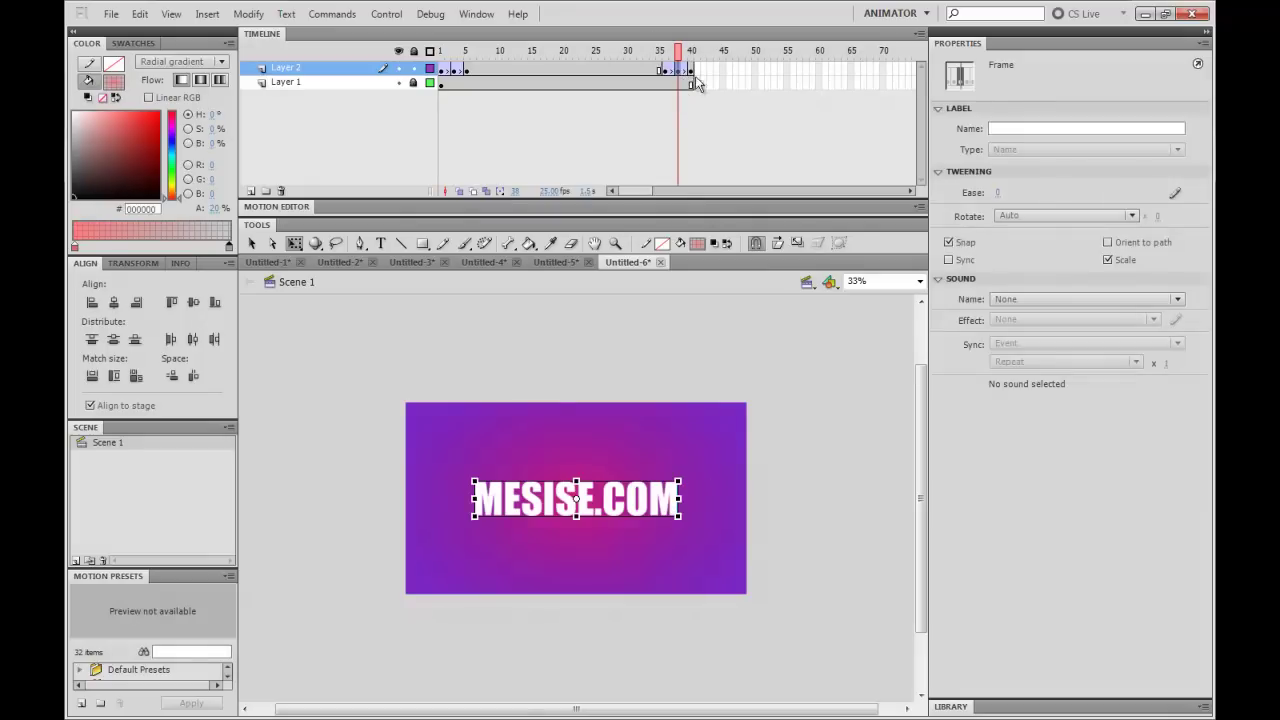
pyautogui.click(667, 495)
pyautogui.moveTo(1054, 400); pyautogui.dragTo(1075, 391)
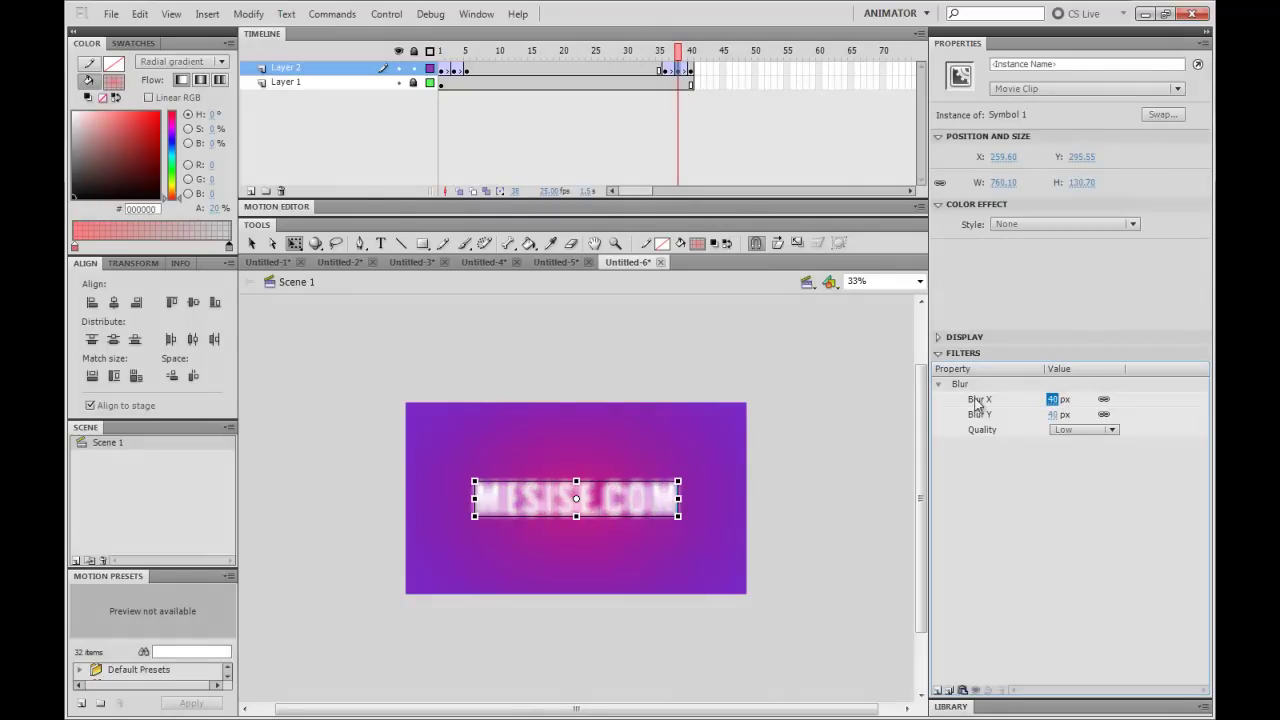
pyautogui.click(812, 405)
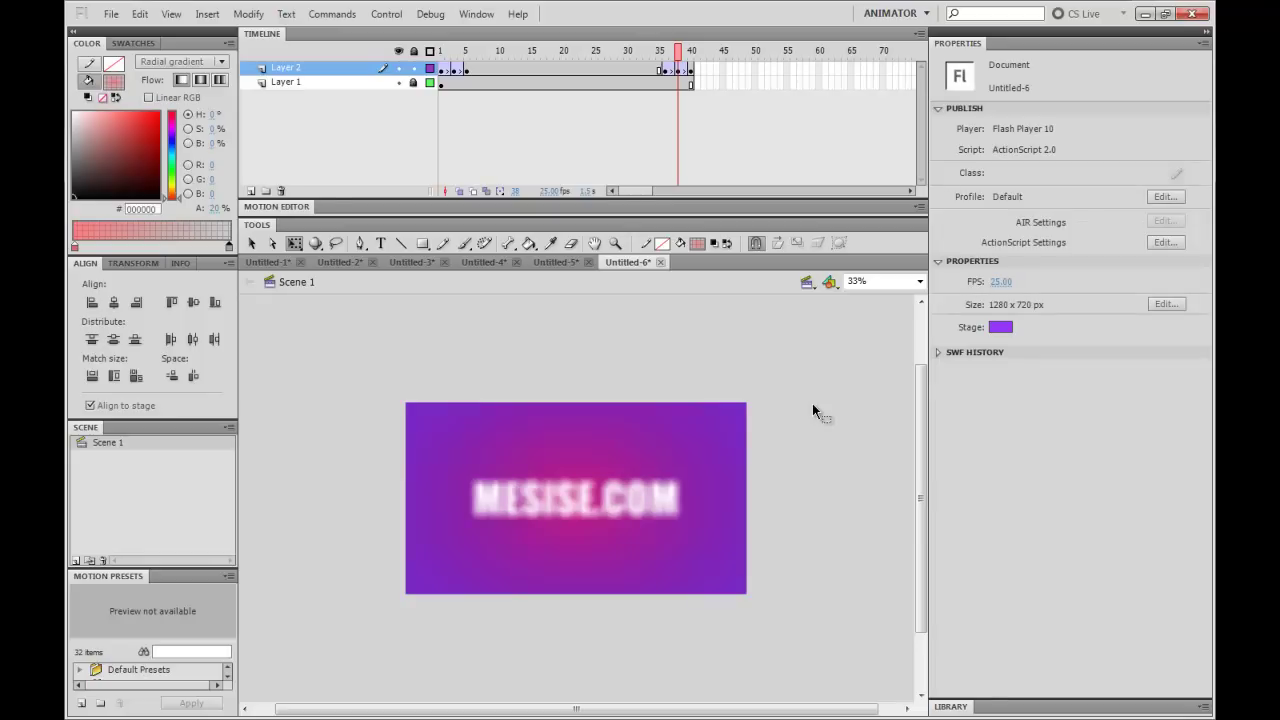
# Set the Blur filter on the text at frame 5 of Layer 2 to 0 px in both directions.
pyautogui.click(482, 70)
pyautogui.click(466, 70)
pyautogui.click(605, 513)
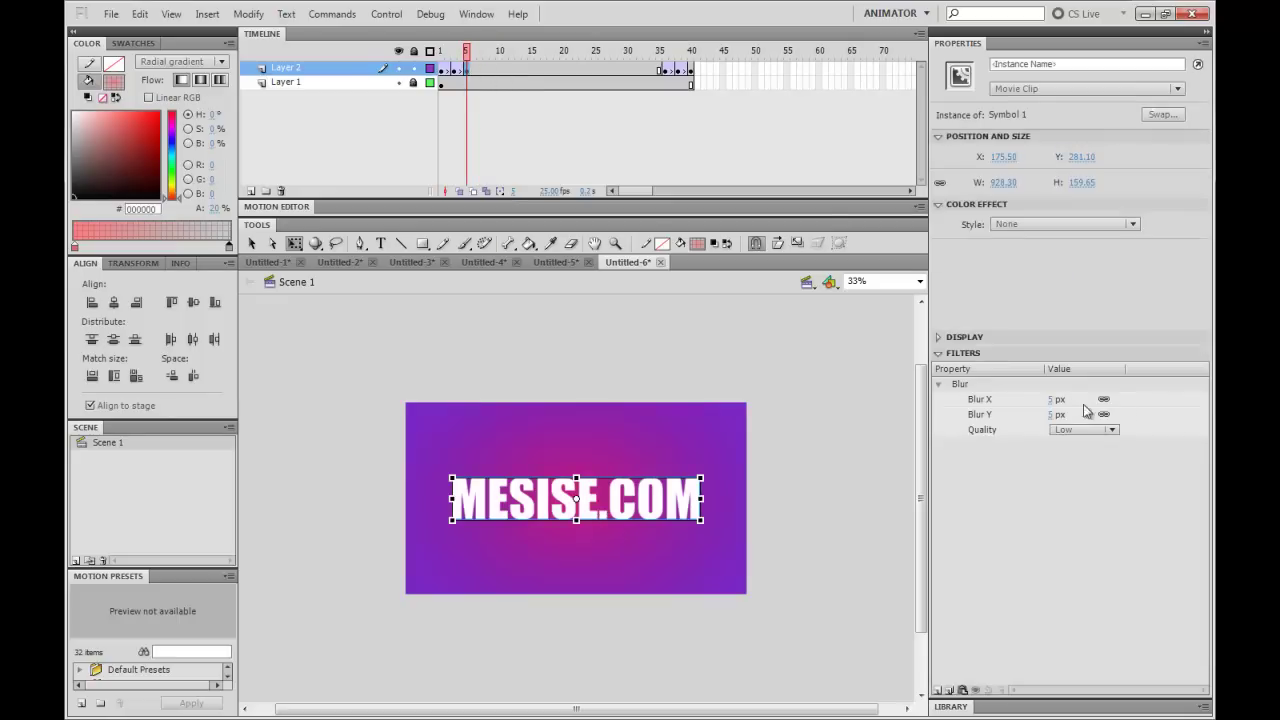
pyautogui.click(1052, 399)
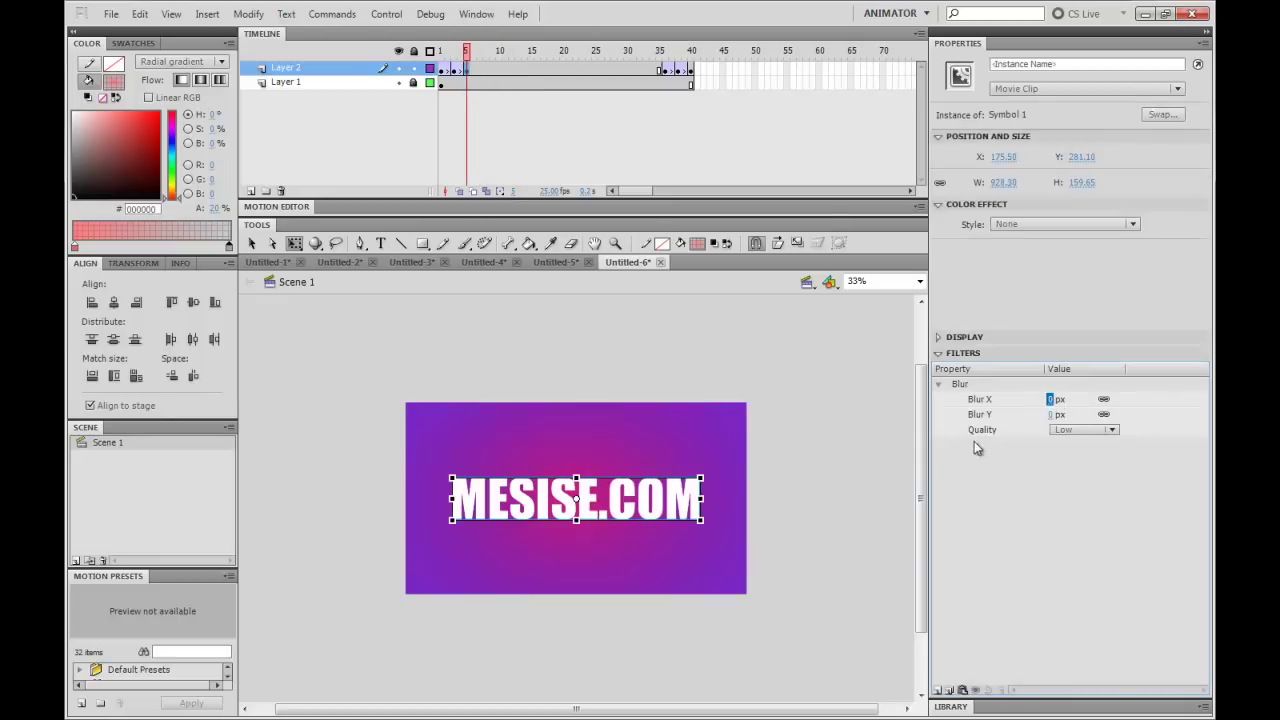
# Remove the blur from the text at frame 36 of Layer 2 by setting it to 0 px, and test the movie.
pyautogui.click(665, 70)
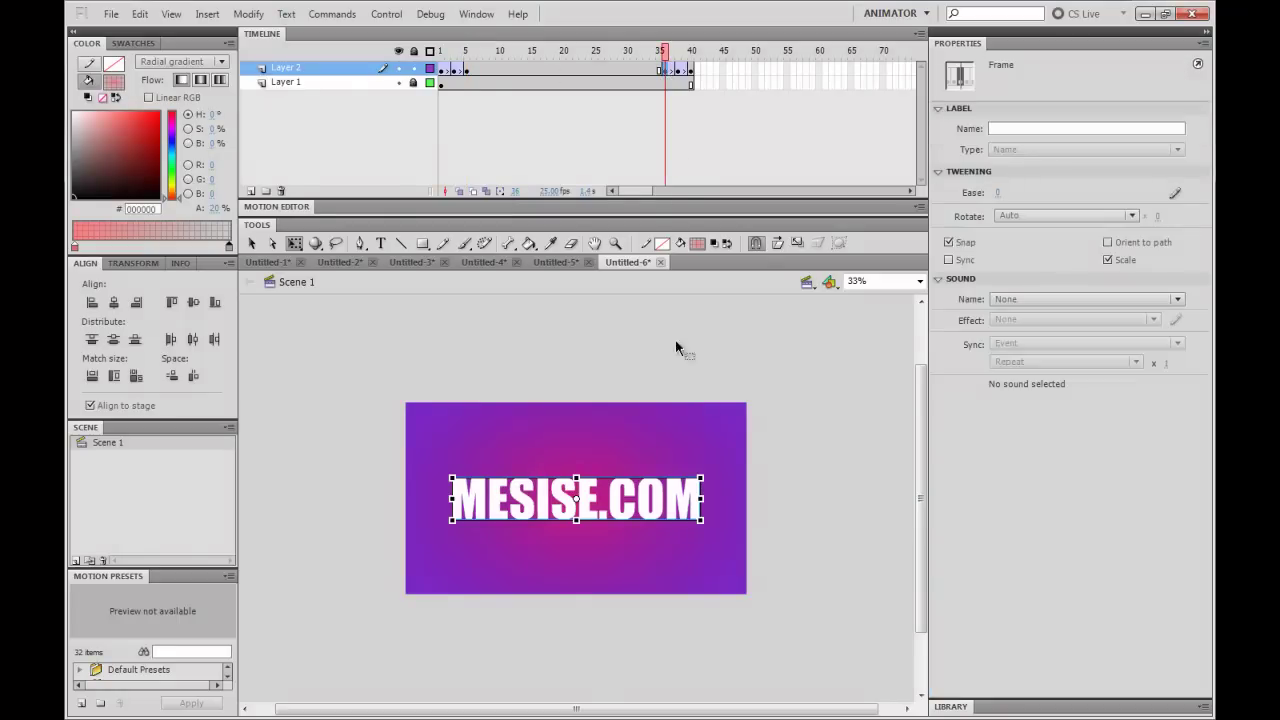
pyautogui.click(657, 505)
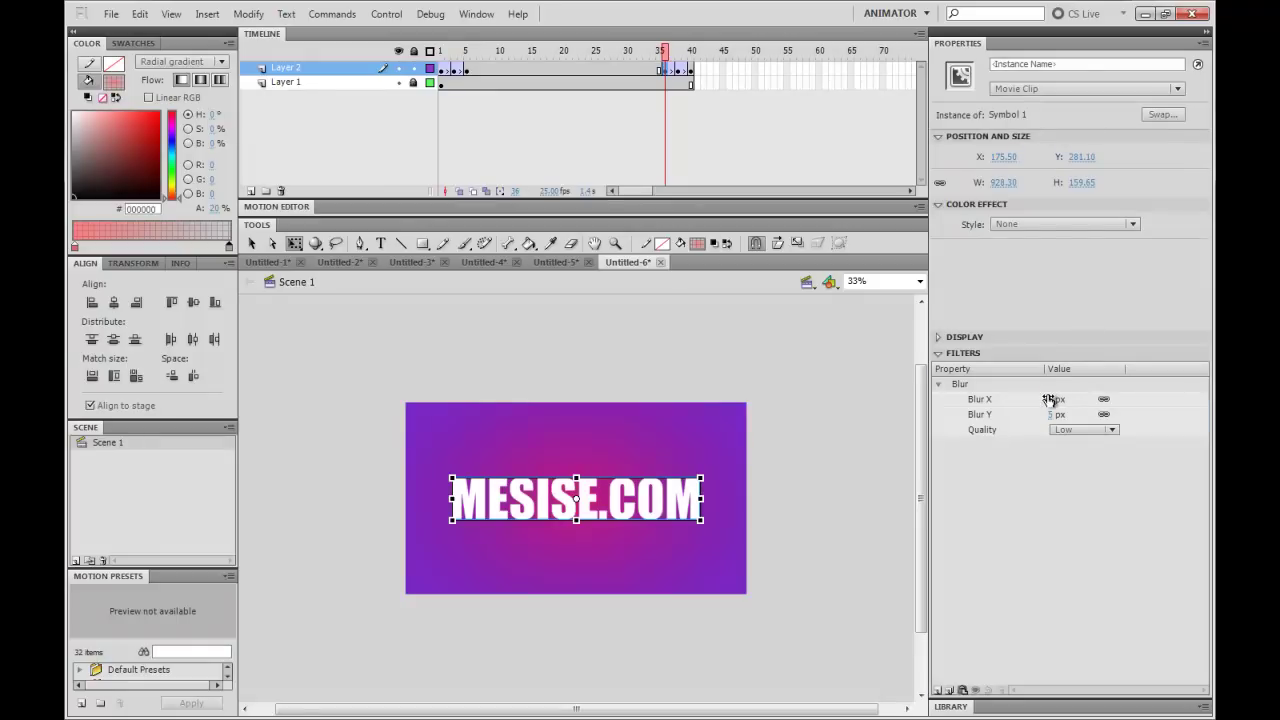
pyautogui.click(791, 372)
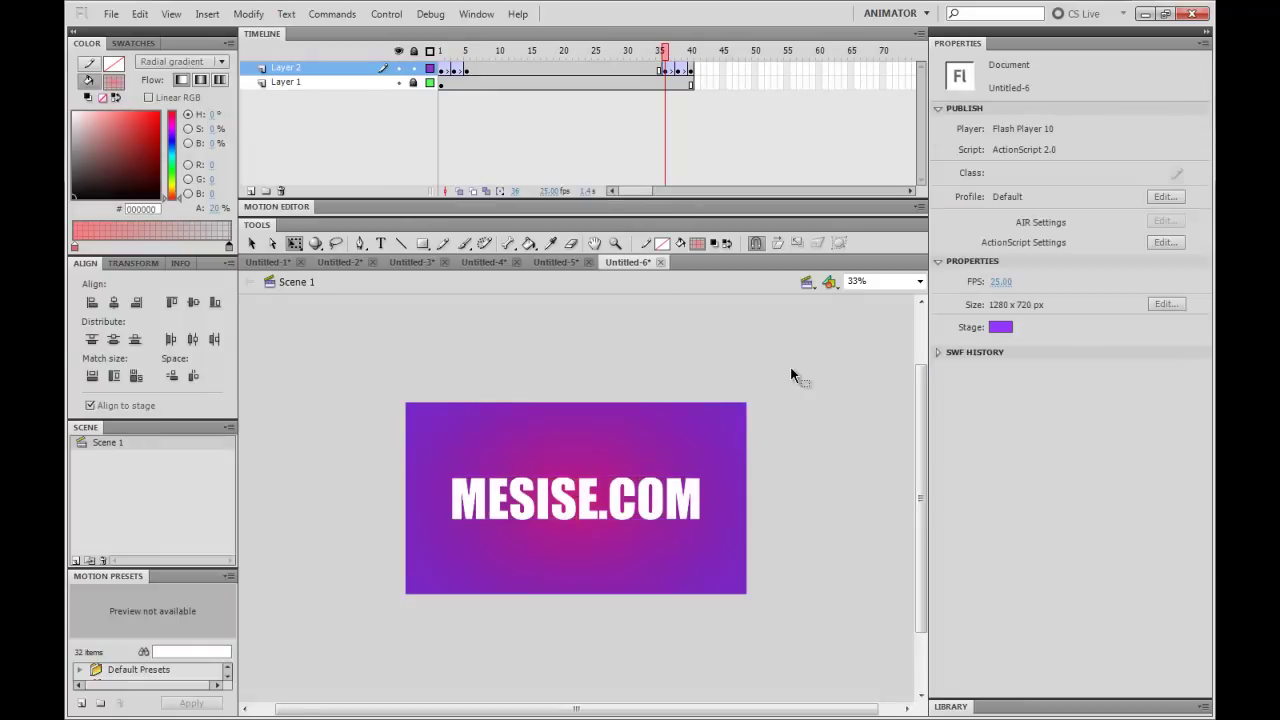
pyautogui.hotkey('ctrl', 'Return')
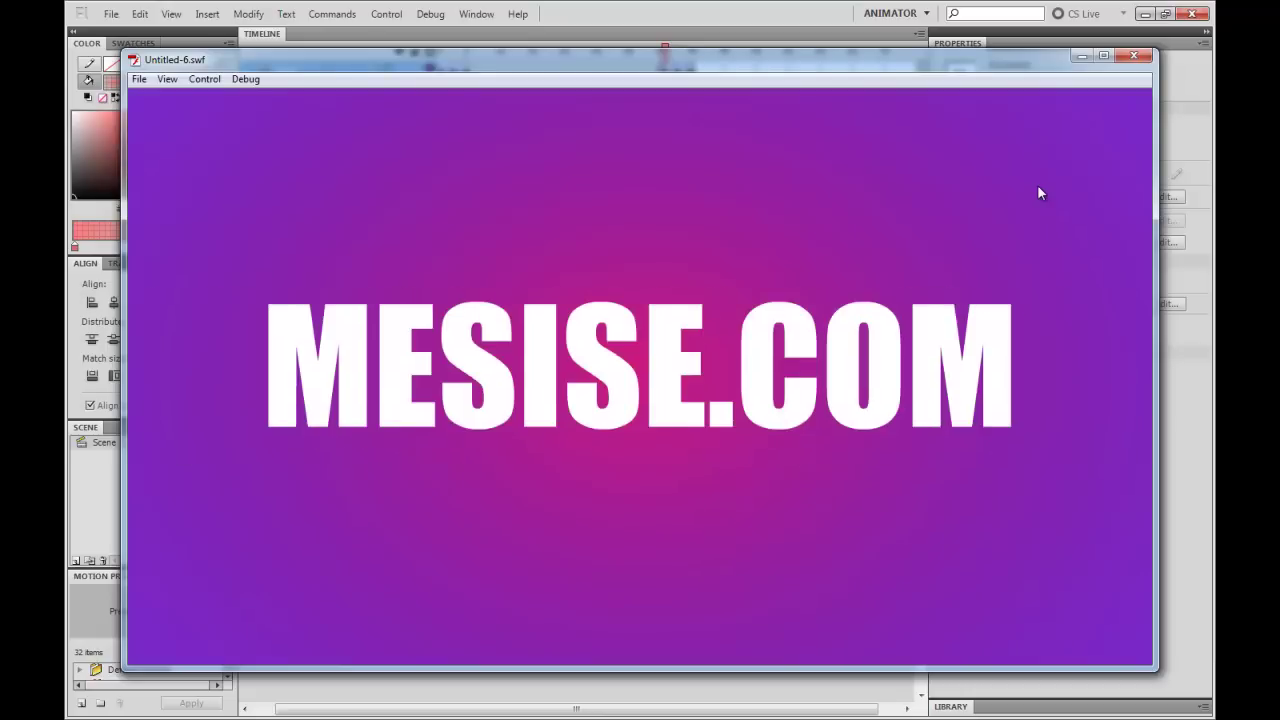
pyautogui.click(1133, 55)
# Enlarge the text on frame 1 of Layer 2 to about 1169 px wide and move it straight up above the stage.
pyautogui.click(455, 69)
pyautogui.moveTo(456, 69)
pyautogui.mouseDown()
pyautogui.moveTo(443, 69)
pyautogui.moveTo(480, 69)
pyautogui.moveTo(446, 72)
pyautogui.mouseUp()
pyautogui.click(446, 71)
pyautogui.moveTo(590, 494); pyautogui.dragTo(740, 431)
pyautogui.moveTo(636, 516); pyautogui.dragTo(624, 386)
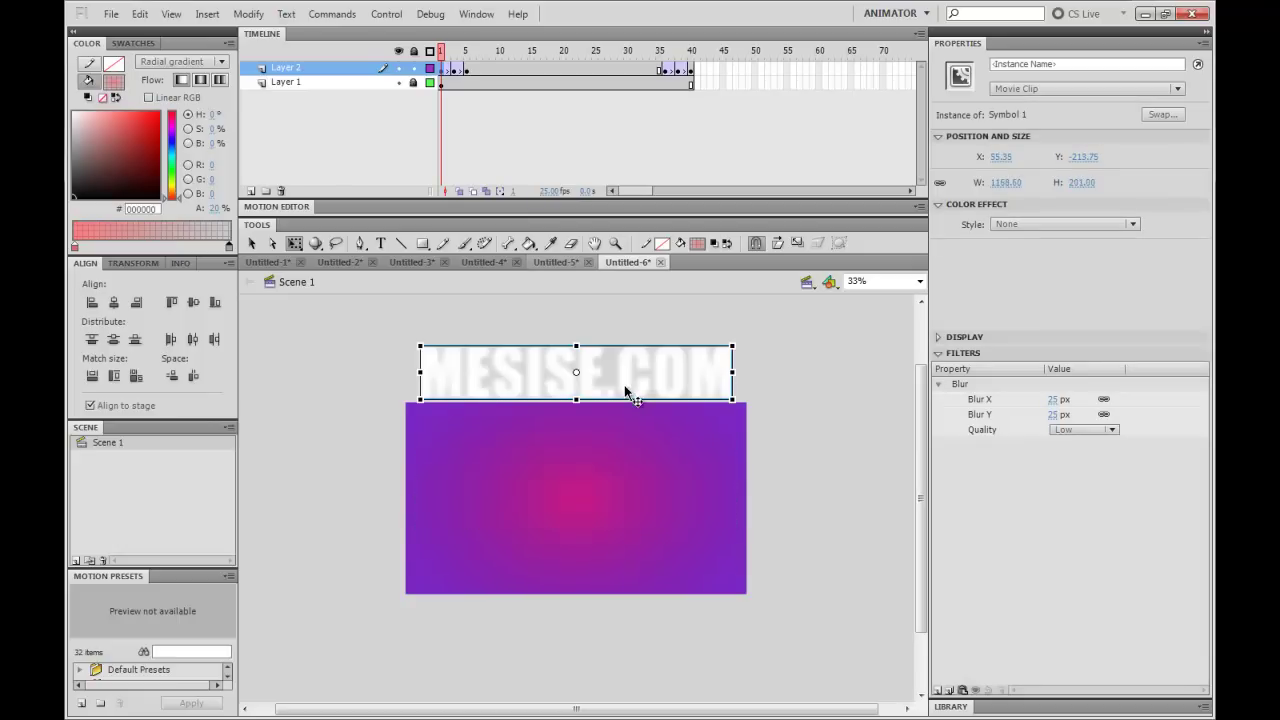
# Move the text on frame 3 of Layer 2 down by about 80 px and play the timeline.
pyautogui.click(455, 75)
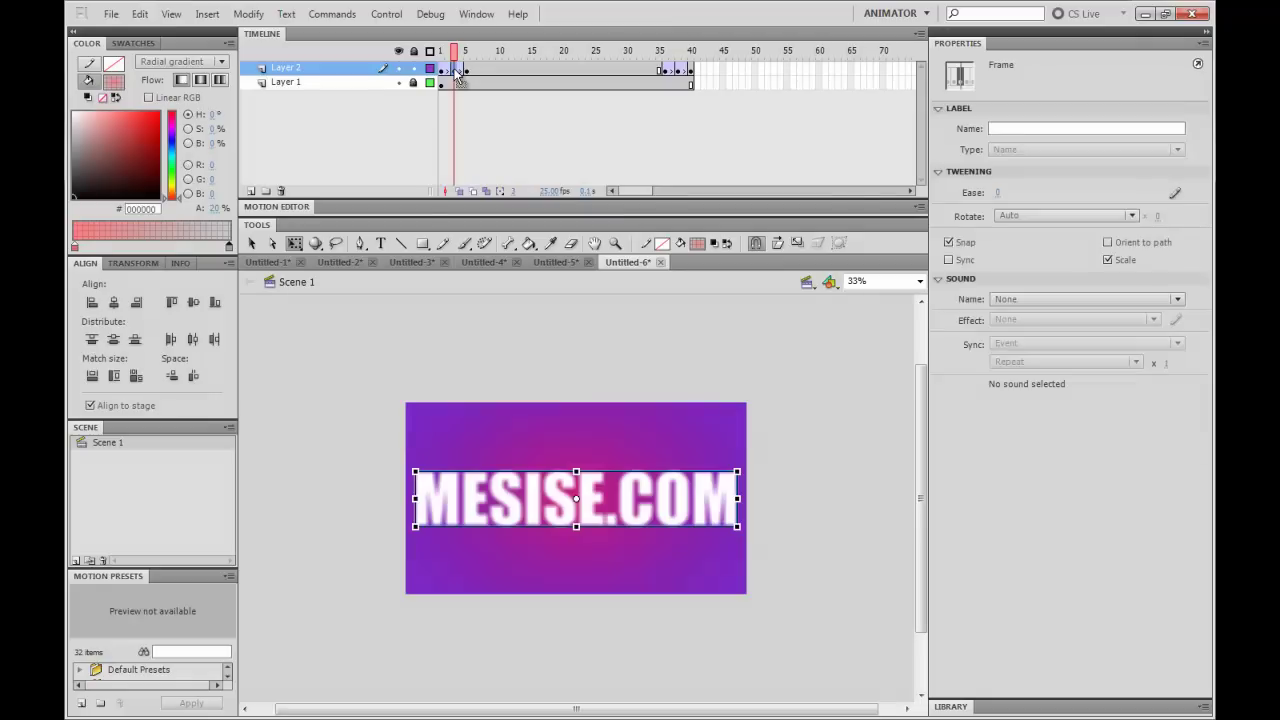
pyautogui.hotkey('shift', 'Down')
pyautogui.hotkey('shift', 'Down')
pyautogui.hotkey('shift', 'Down')
pyautogui.hotkey('shift', 'Down')
pyautogui.hotkey('shift', 'Down')
pyautogui.hotkey('shift', 'Down')
pyautogui.hotkey('shift', 'Down')
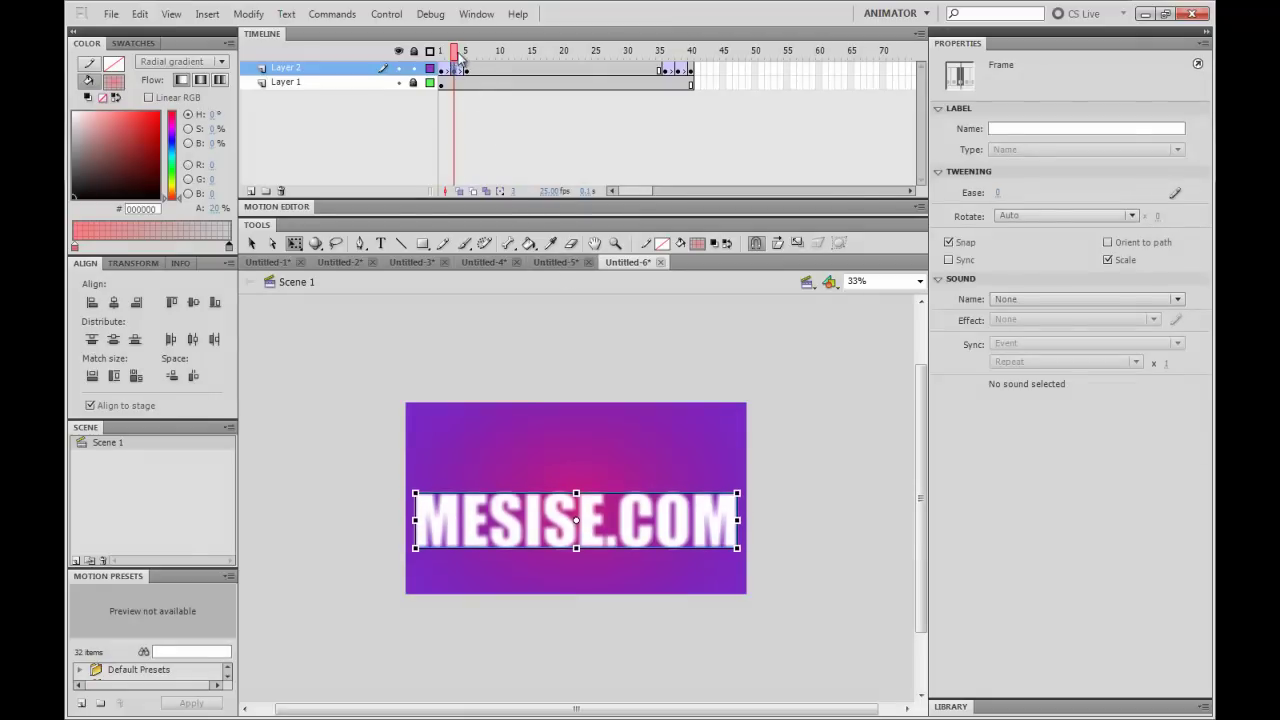
pyautogui.press('Return')
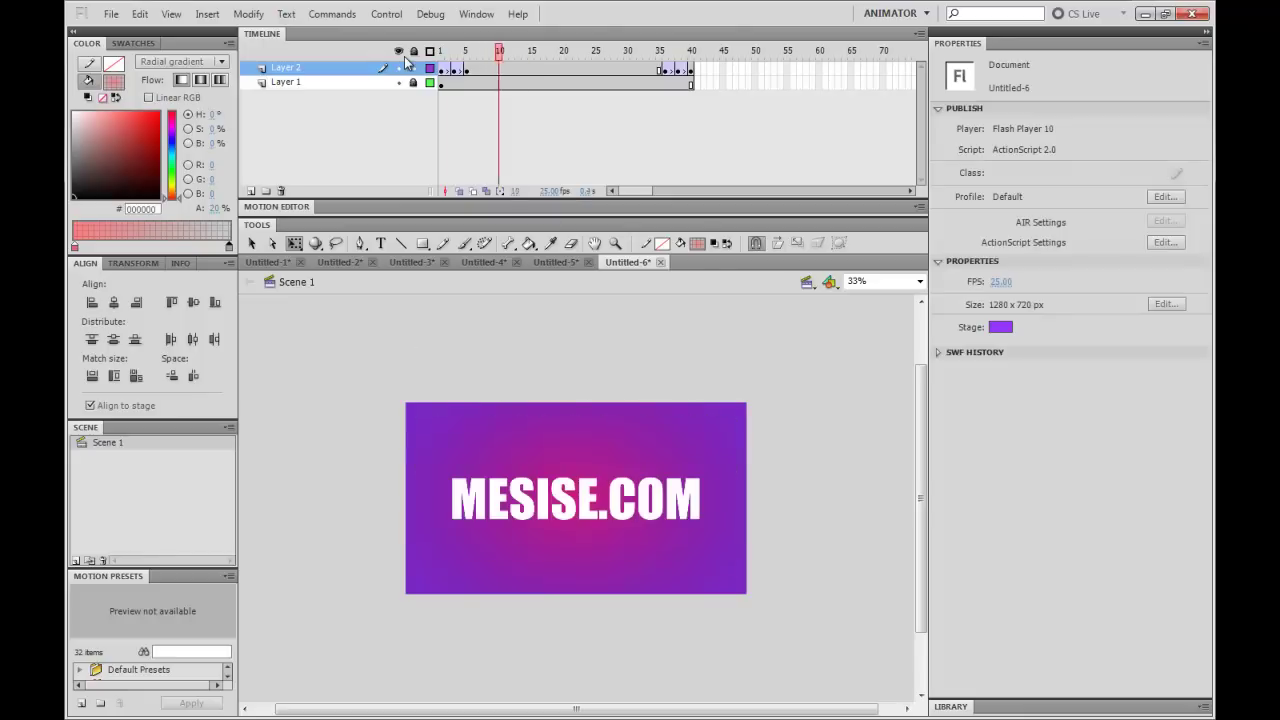
# Return the playhead to frame 1 and test the movie to review the text's entrance and exit.
pyautogui.click(440, 52)
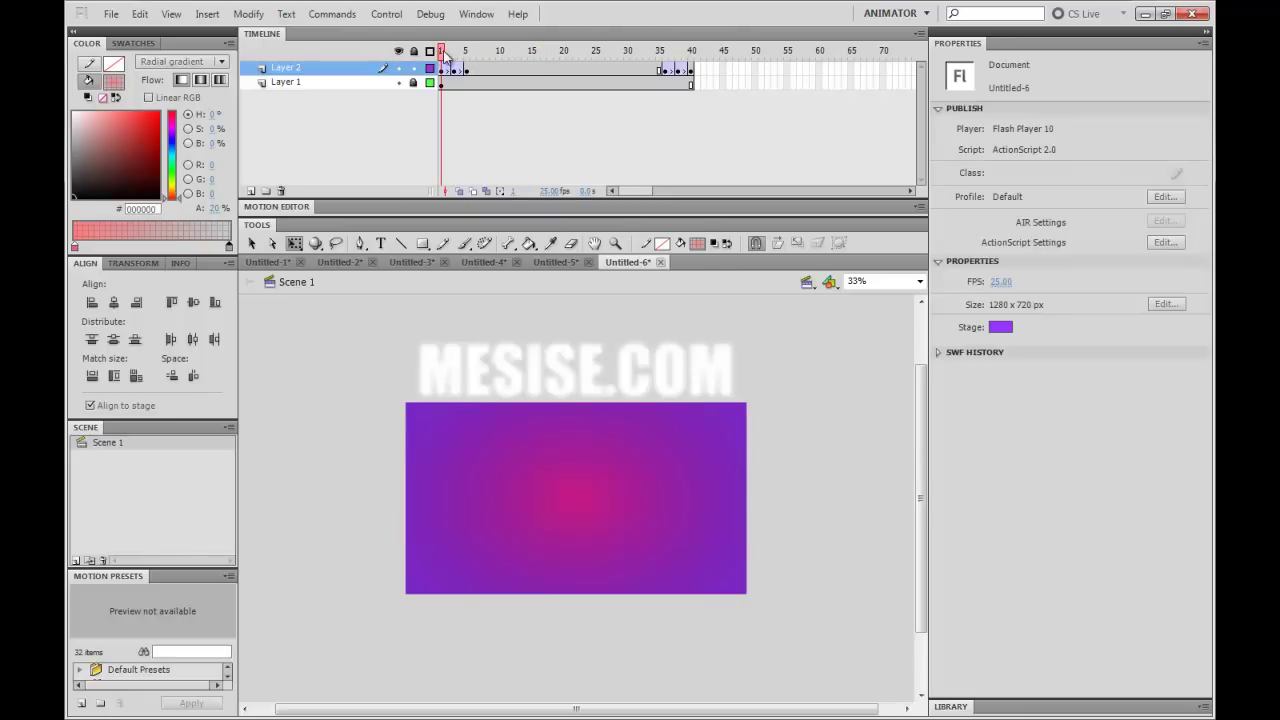
pyautogui.moveTo(458, 60); pyautogui.dragTo(410, 83)
pyautogui.hotkey('ctrl', 'Return')
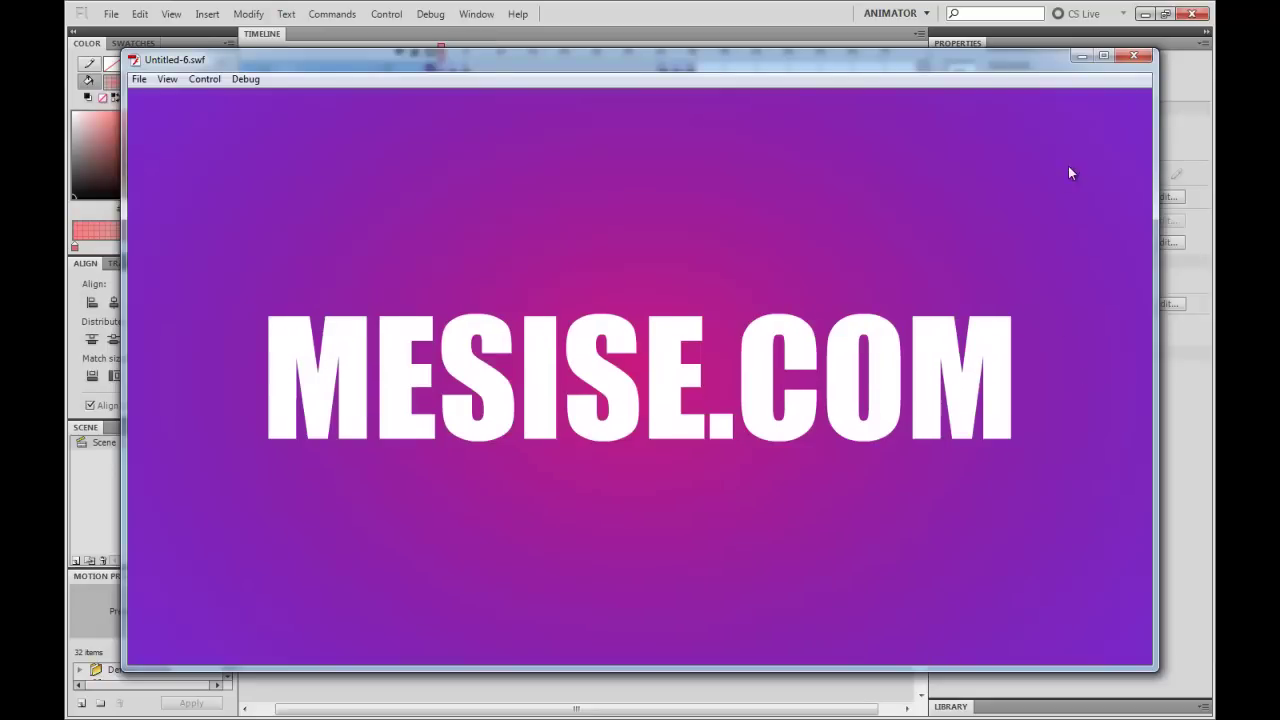
pyautogui.click(1134, 57)
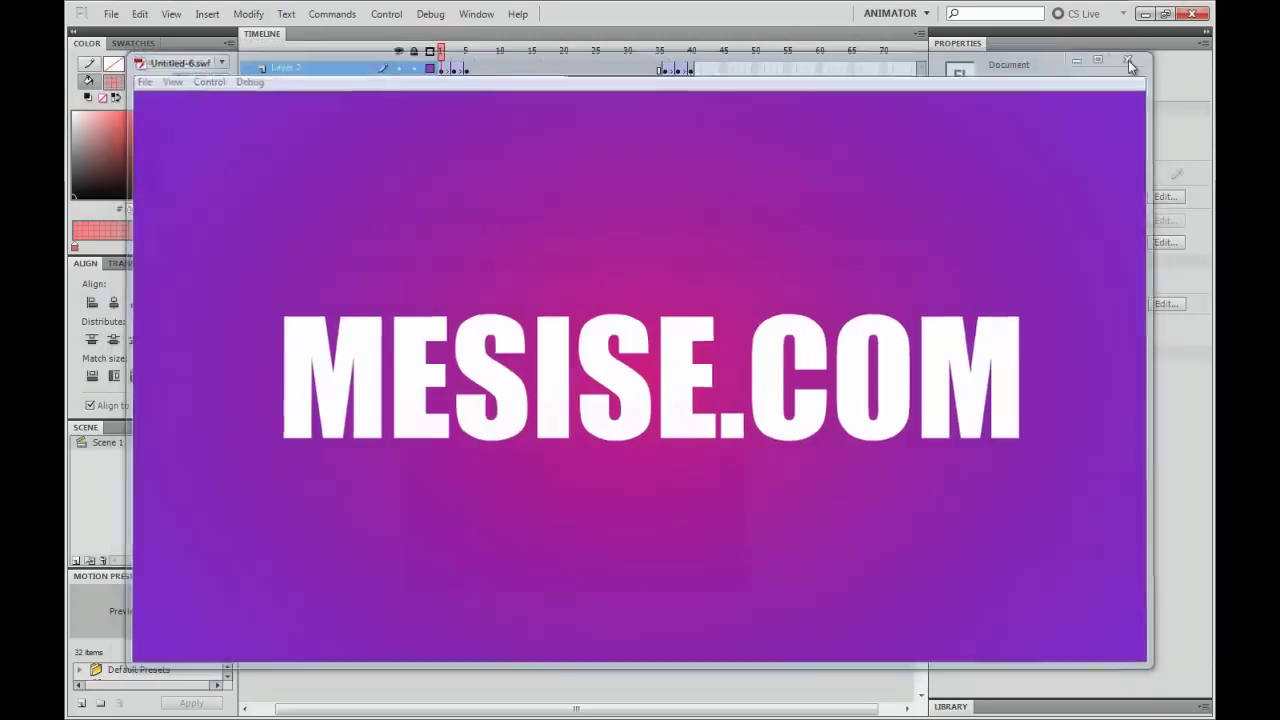
# Enlarge the blurred text on frame 38 of Layer 2 to about 1079 px wide and move it up to about Y 178.
pyautogui.click(679, 69)
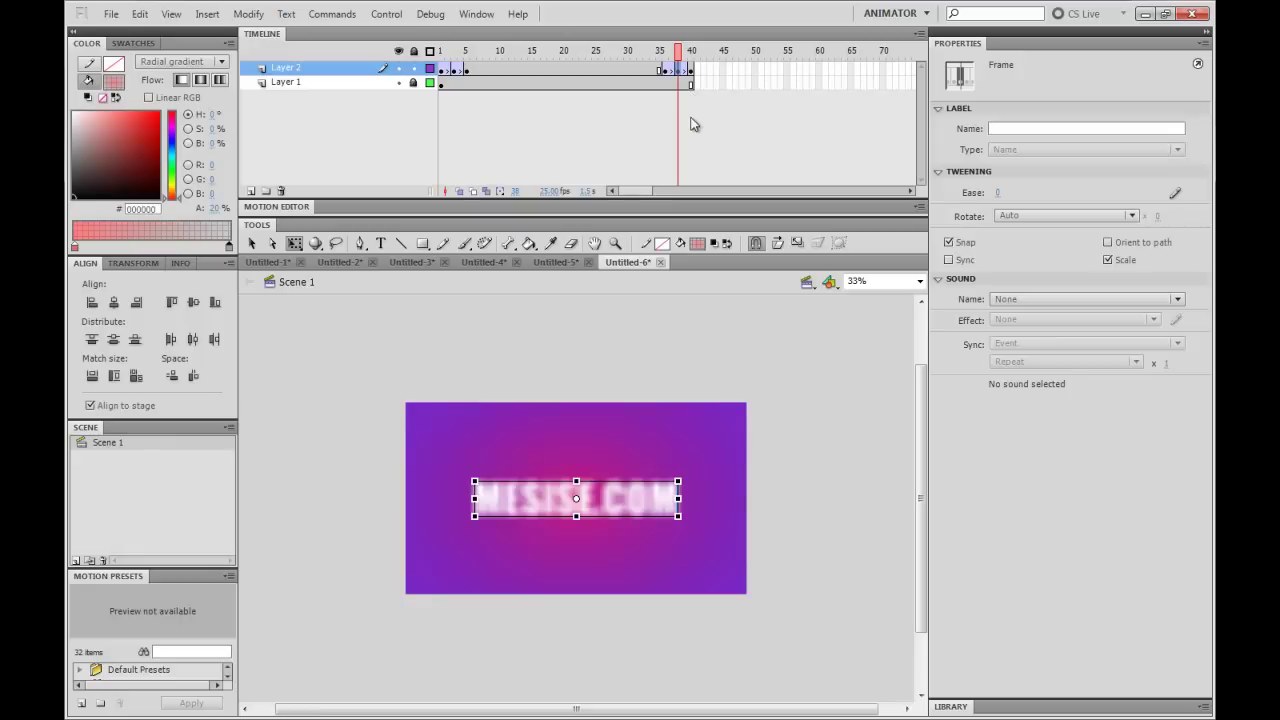
pyautogui.moveTo(686, 76); pyautogui.dragTo(690, 76)
pyautogui.moveTo(678, 466); pyautogui.dragTo(720, 439)
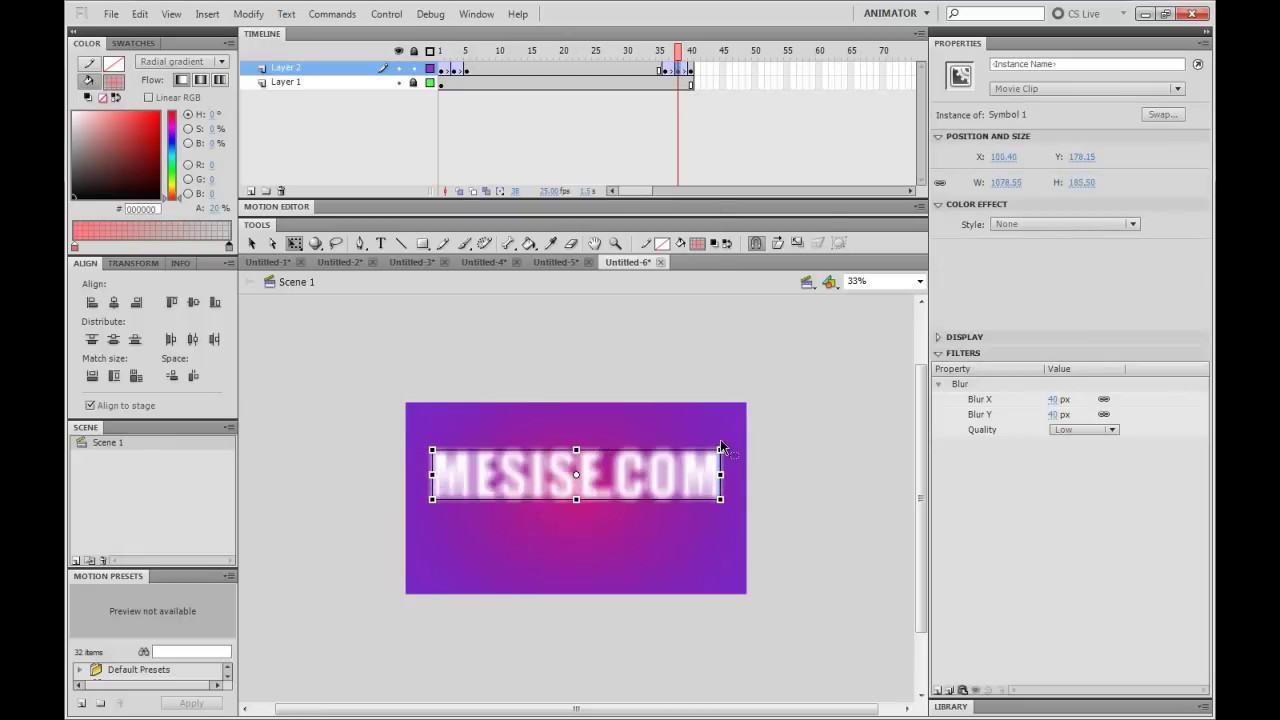
# Shrink the text on frame 40 of Layer 2 to about 1237 px wide, place it just below the stage, and test the movie.
pyautogui.click(690, 70)
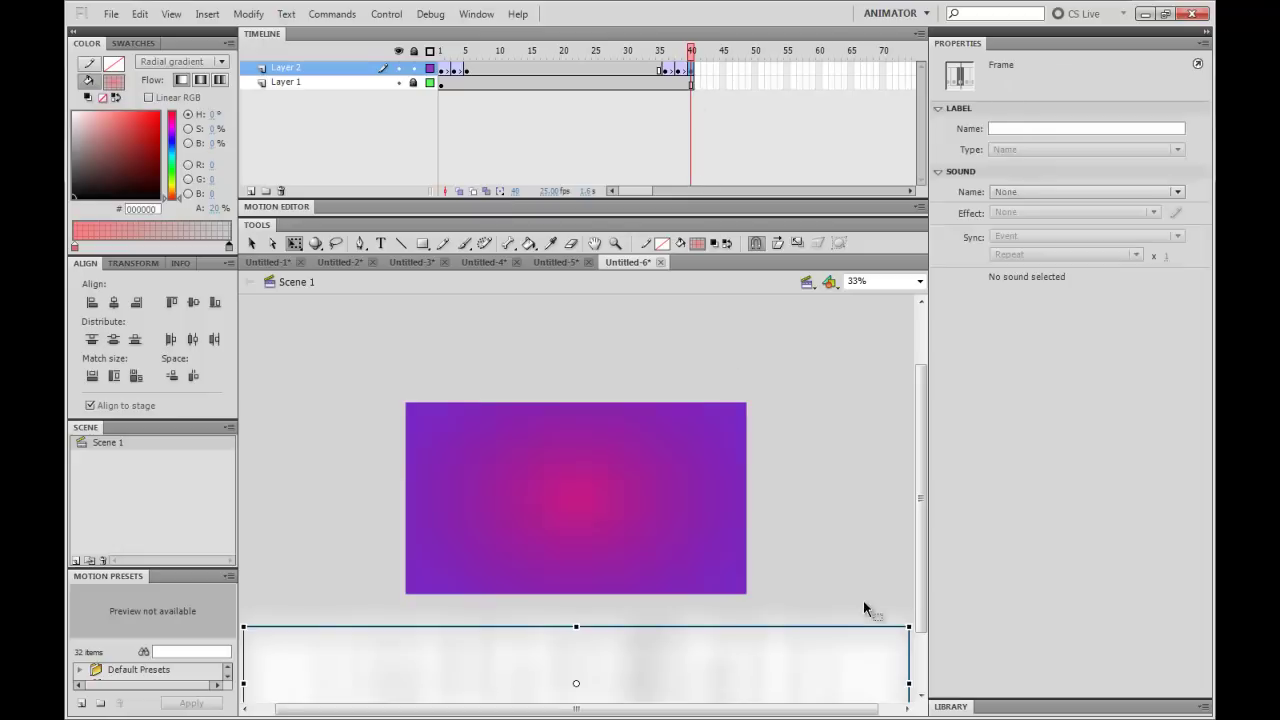
pyautogui.moveTo(907, 628); pyautogui.dragTo(737, 619)
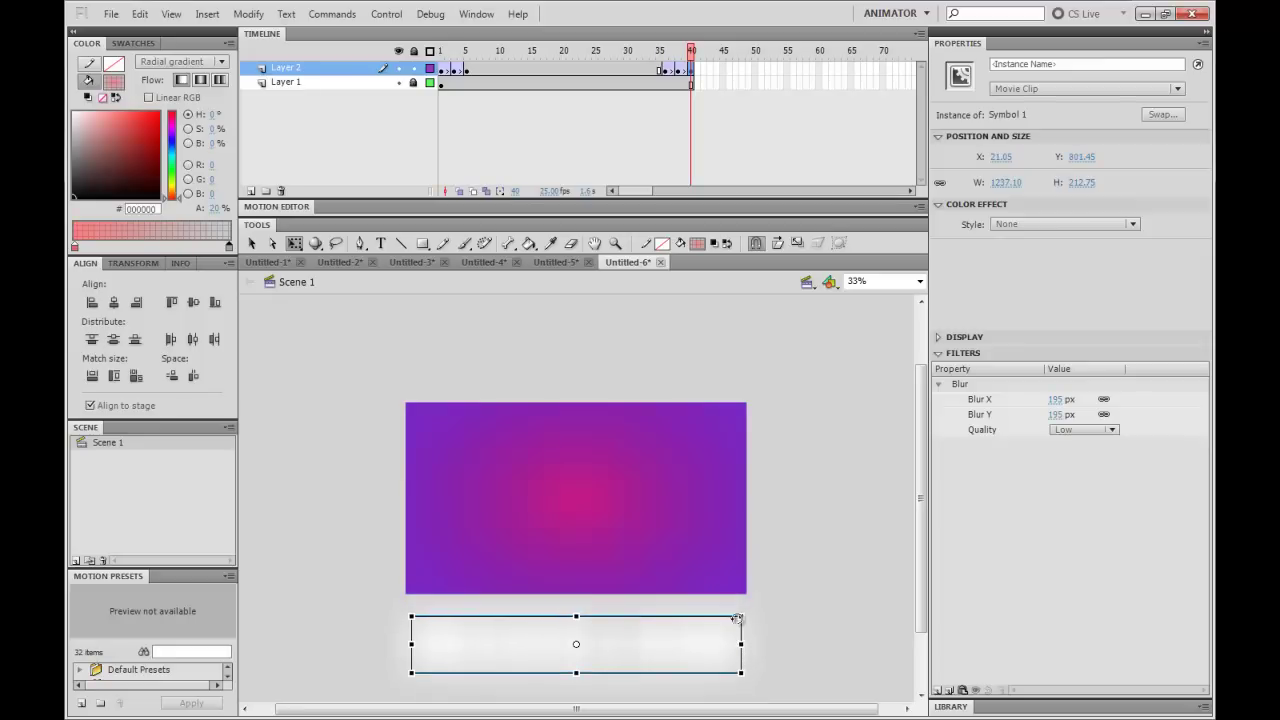
pyautogui.press('Return')
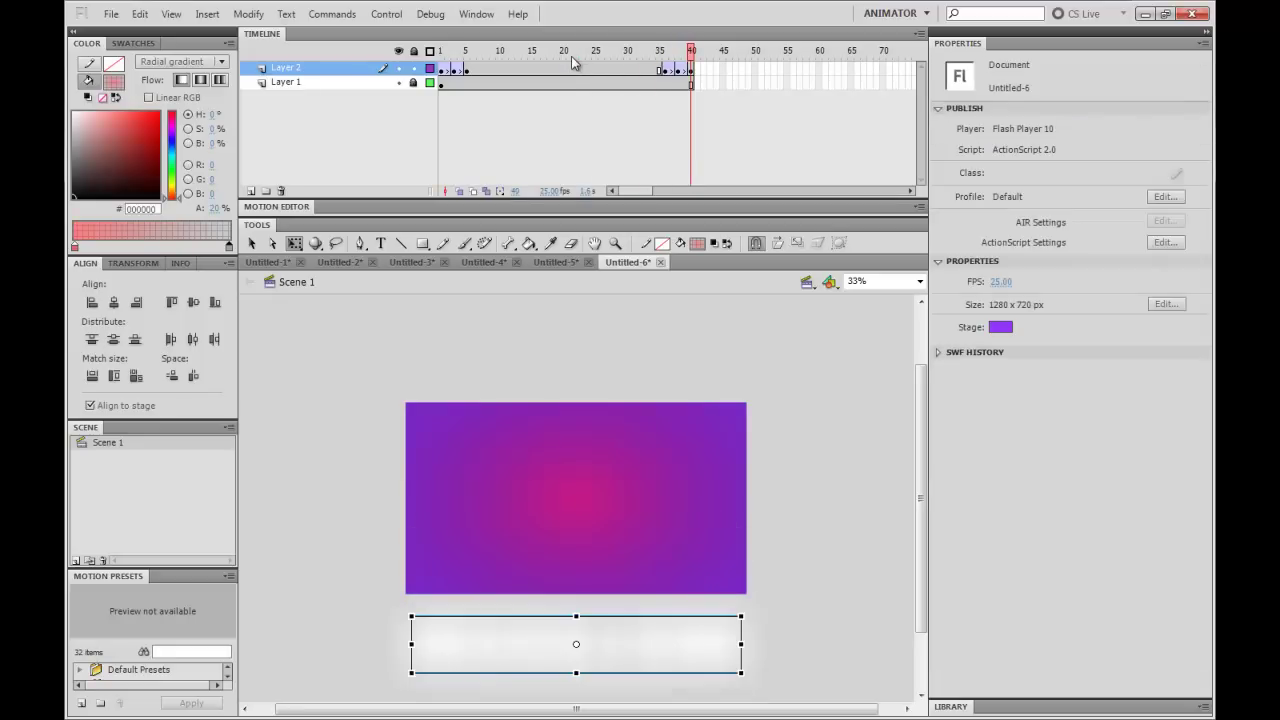
pyautogui.press('Return')
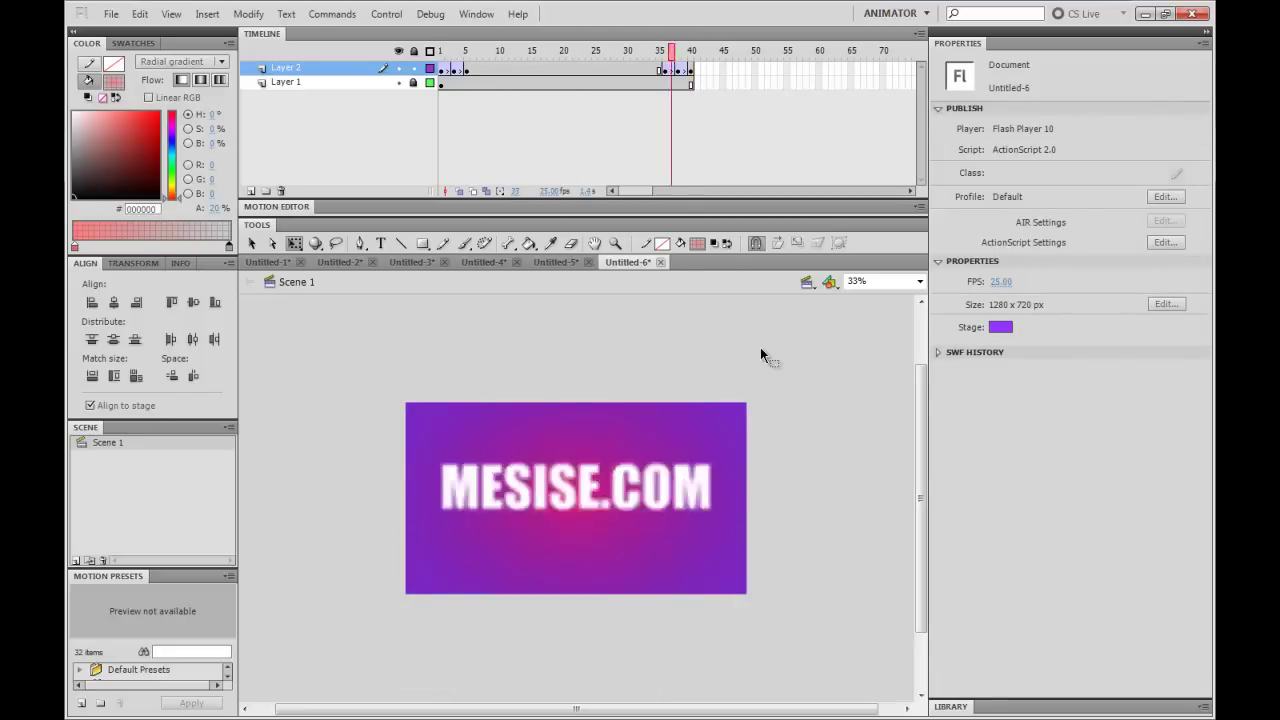
pyautogui.hotkey('ctrl', 'Return')
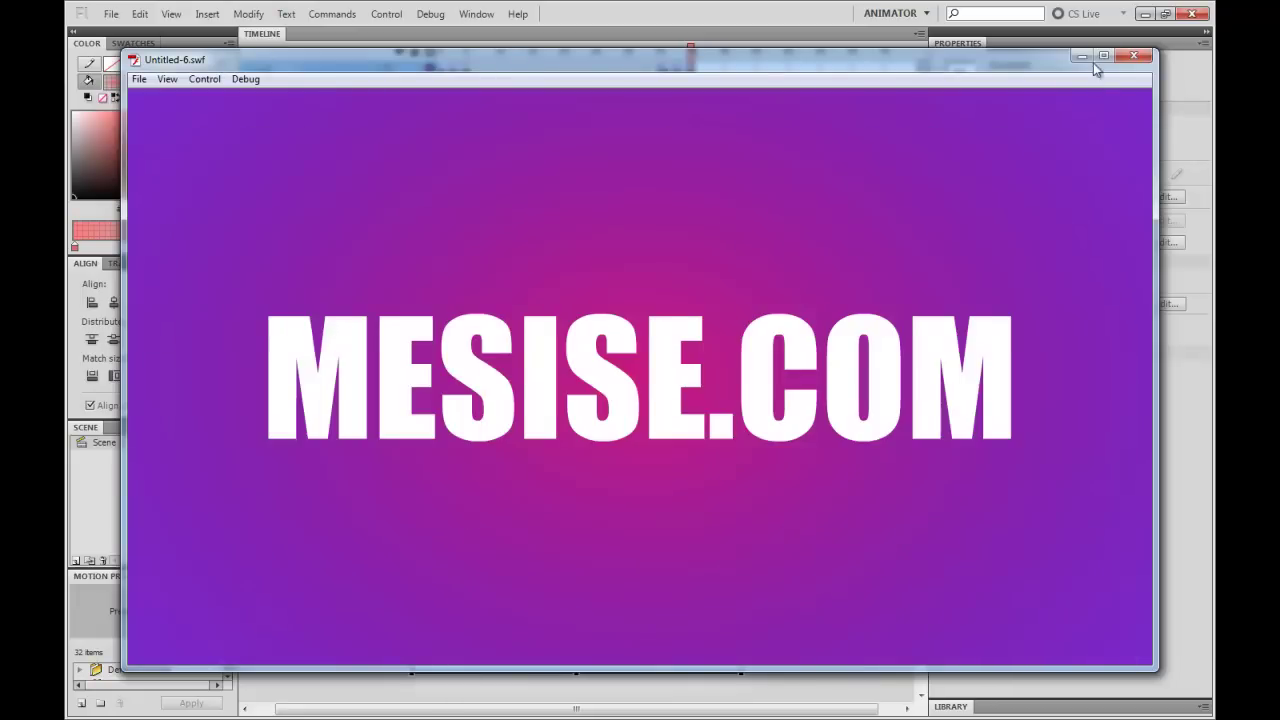
pyautogui.click(1133, 55)
# Lengthen the text's hold by selecting frames 10 to 21 on both layers and inserting 12 frames.
pyautogui.moveTo(601, 56); pyautogui.dragTo(543, 95)
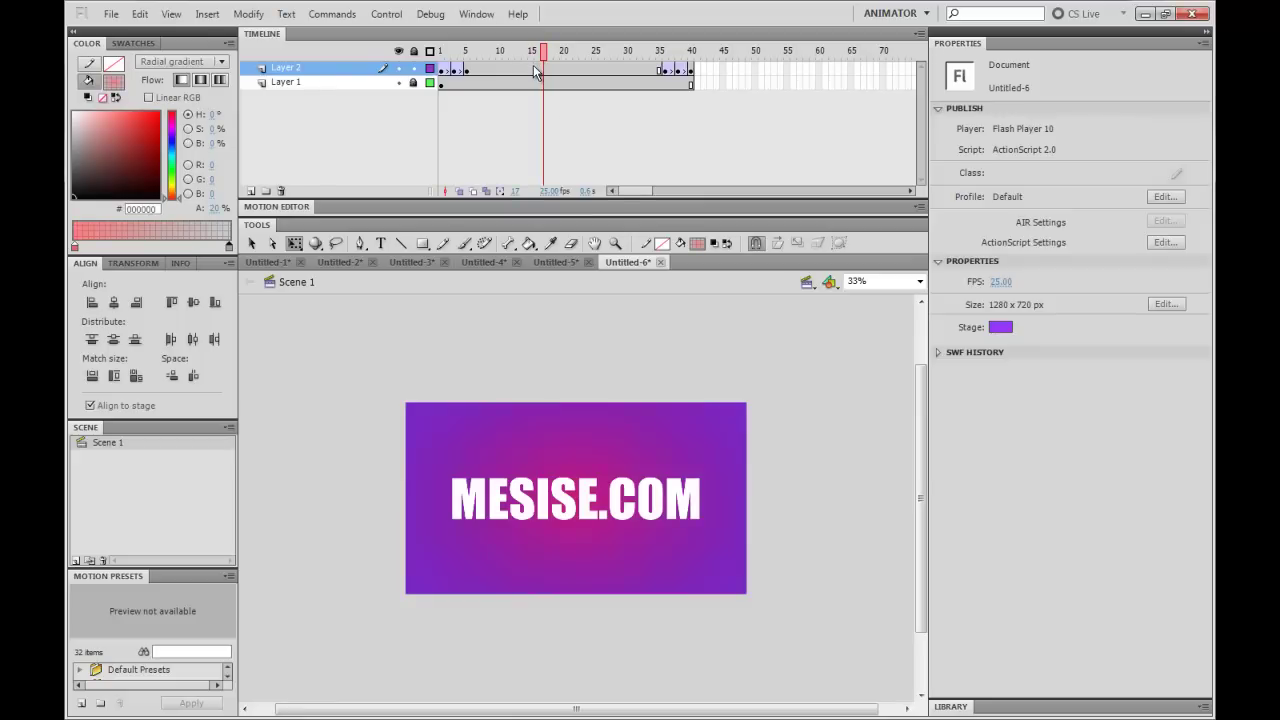
pyautogui.moveTo(500, 66); pyautogui.dragTo(566, 114)
pyautogui.click(566, 114)
pyautogui.moveTo(502, 68); pyautogui.dragTo(574, 112)
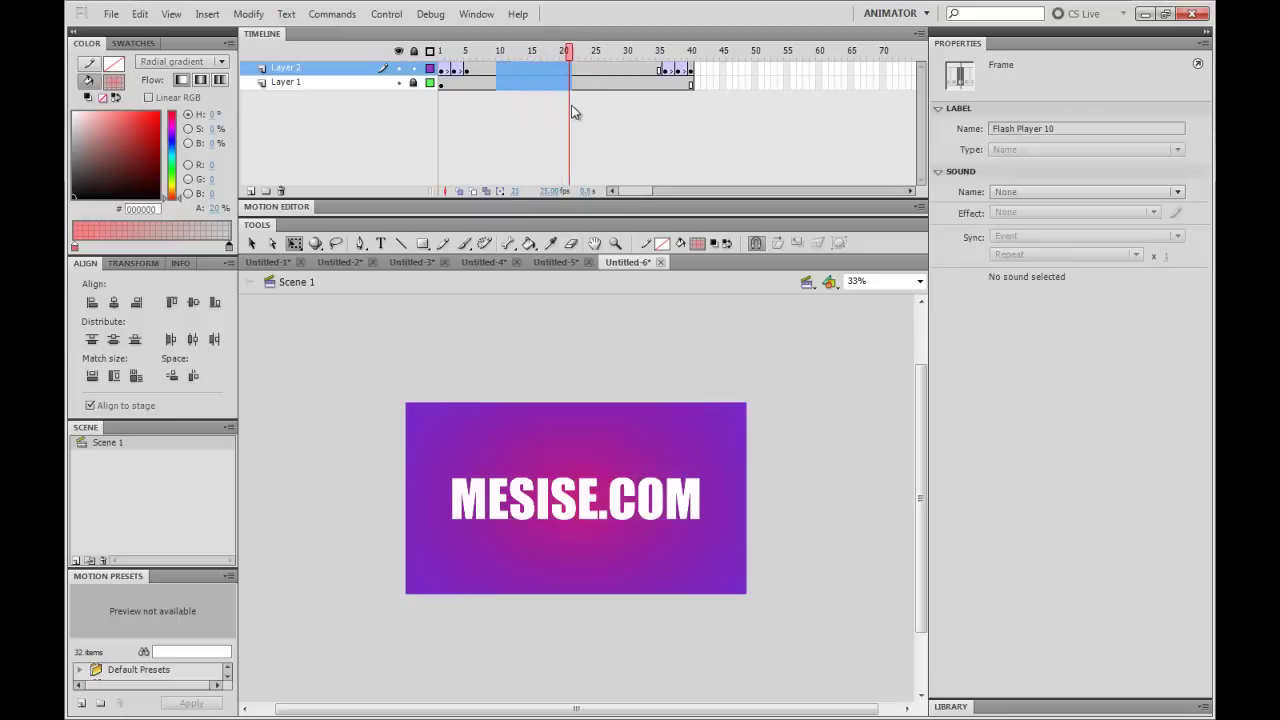
pyautogui.press('F5')
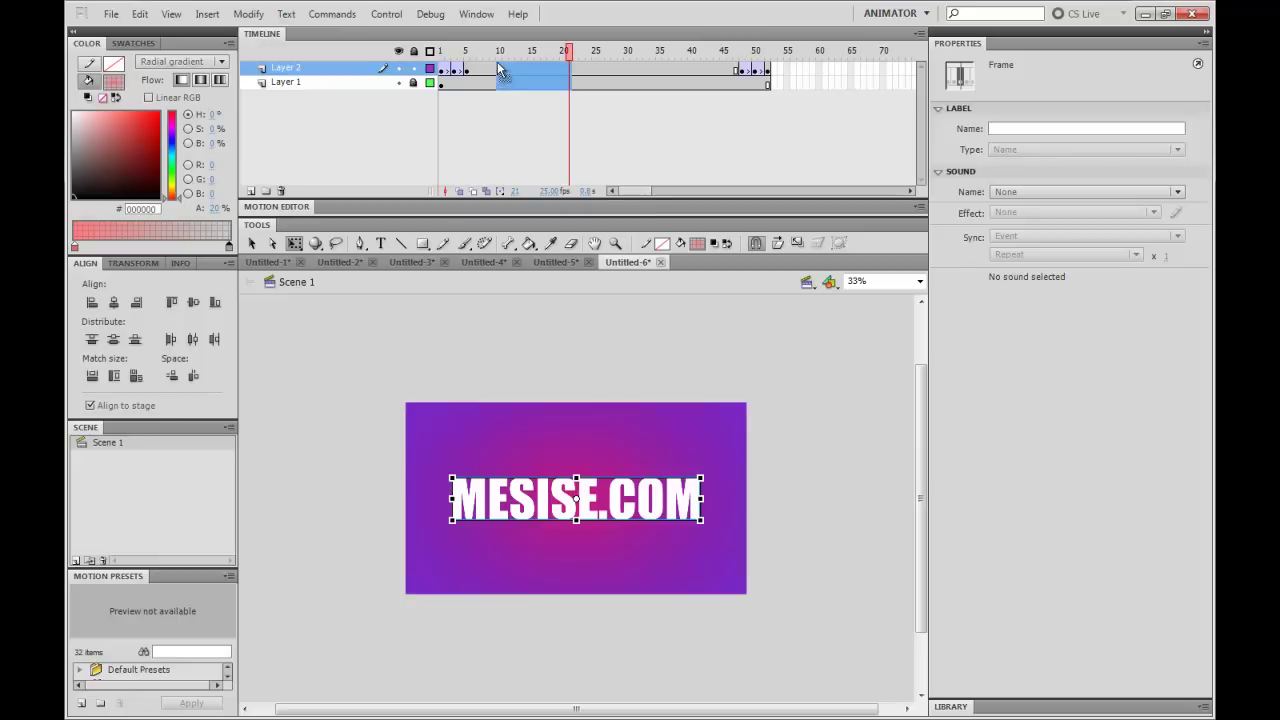
# Insert six more frames into both layers over the range from frame 15 to frame 20.
pyautogui.click(581, 124)
pyautogui.moveTo(531, 68); pyautogui.dragTo(563, 96)
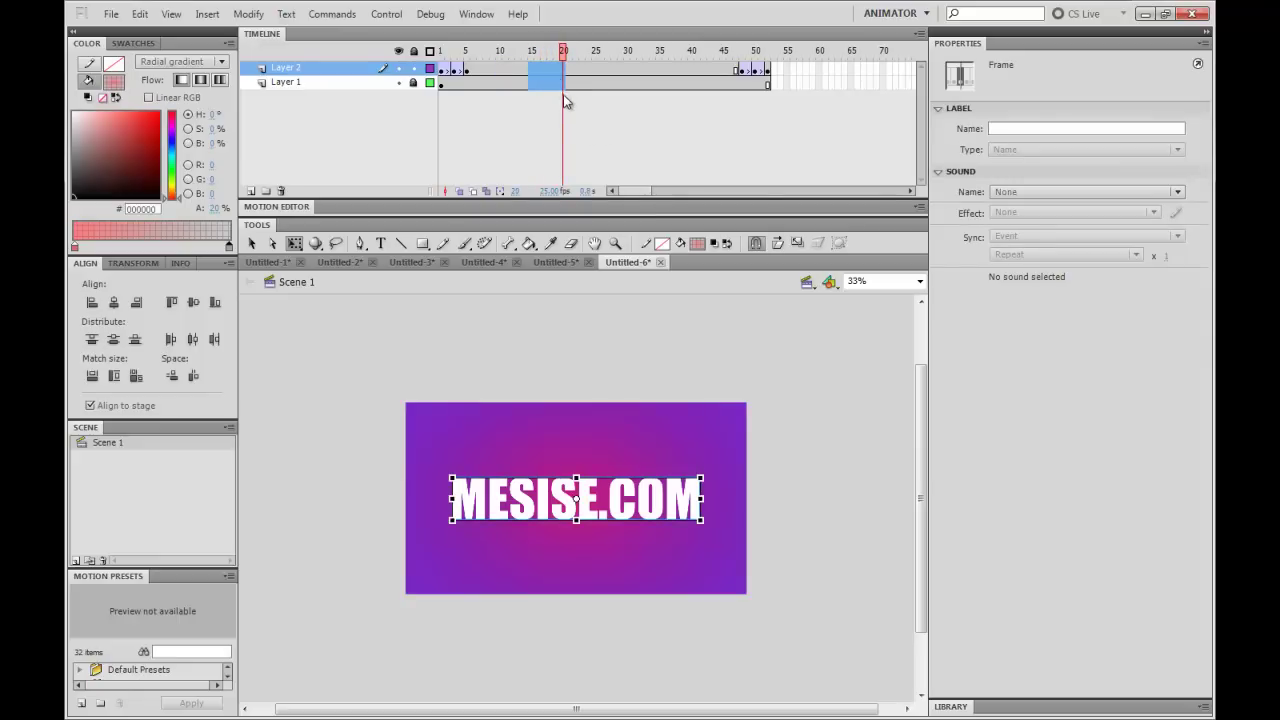
pyautogui.rightClick(563, 94)
pyautogui.click(602, 137)
pyautogui.click(576, 104)
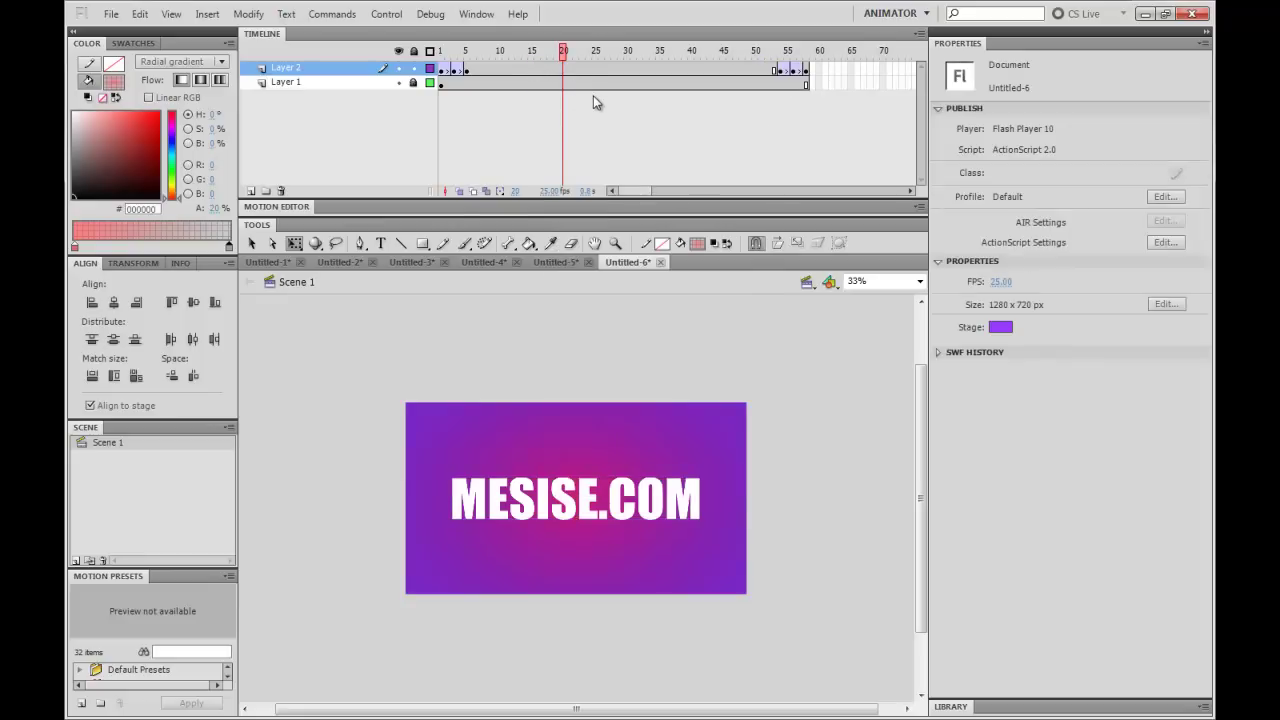
# Extend the hold further by inserting frames into both layers over about frames 11 to 39, and test the movie.
pyautogui.moveTo(490, 68); pyautogui.dragTo(645, 110)
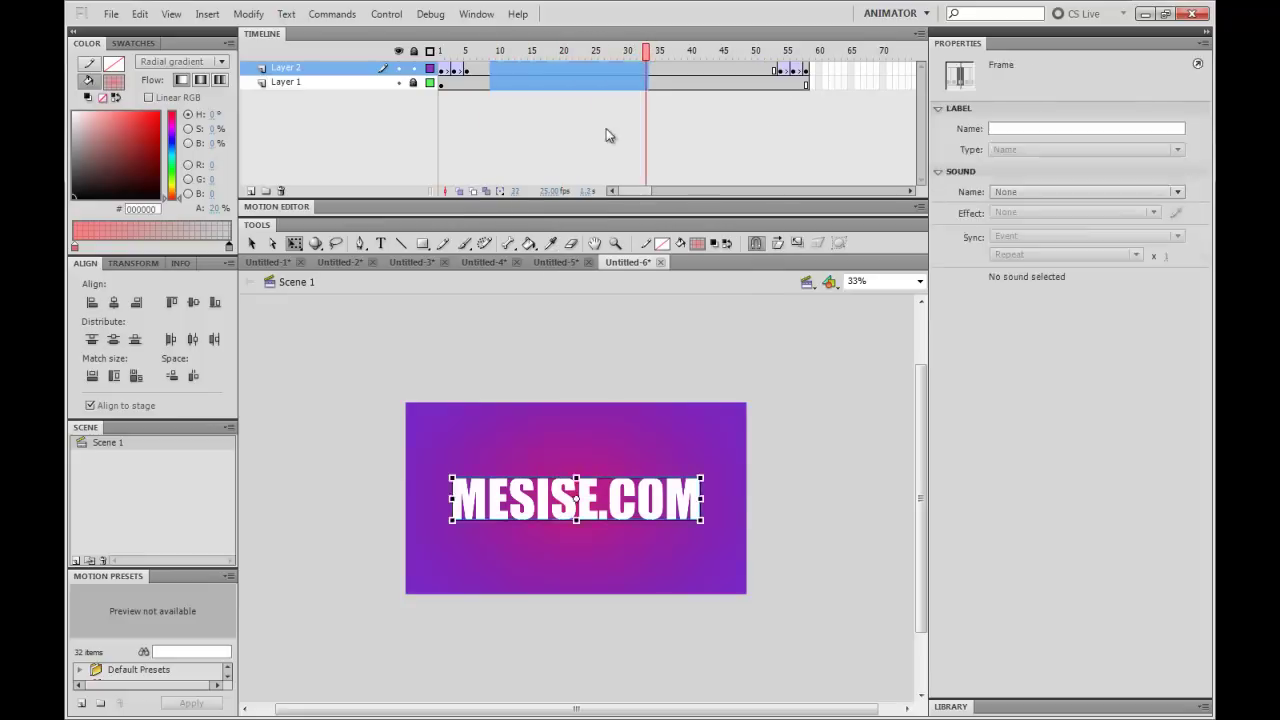
pyautogui.click(606, 128)
pyautogui.moveTo(503, 70); pyautogui.dragTo(686, 112)
pyautogui.hotkey('shift', 'F5')
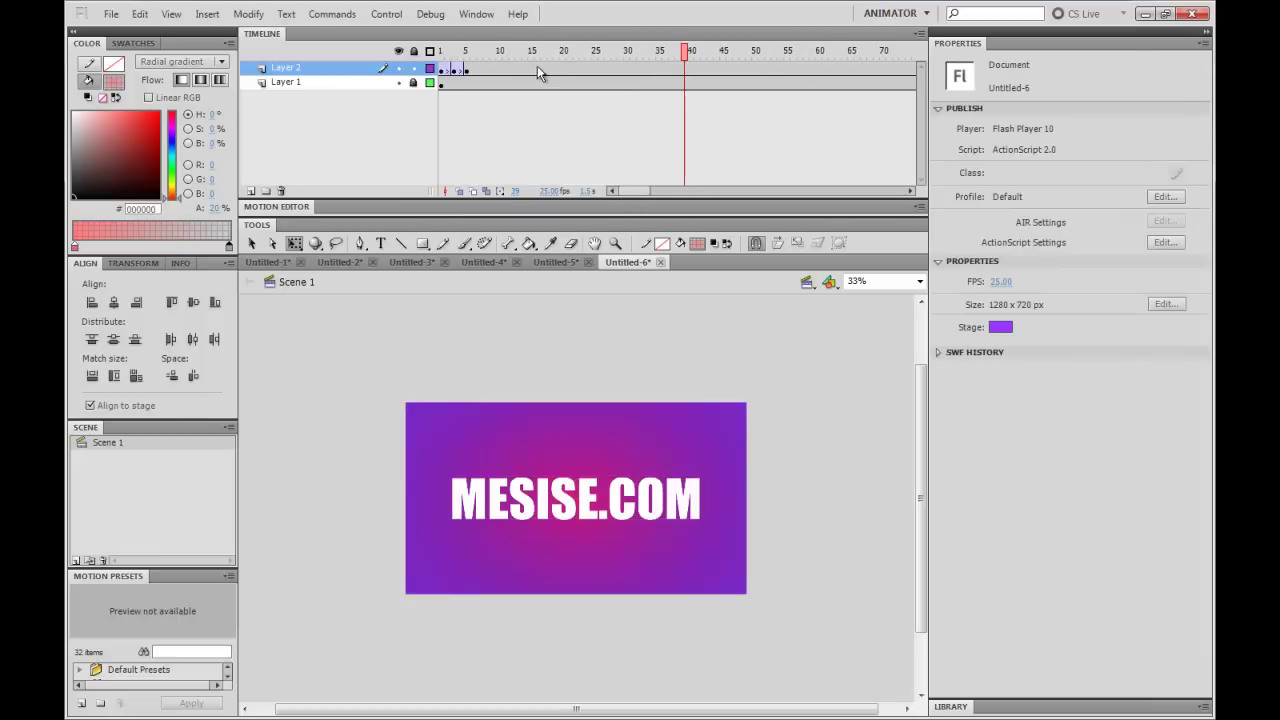
pyautogui.hotkey('ctrl', 'Return')
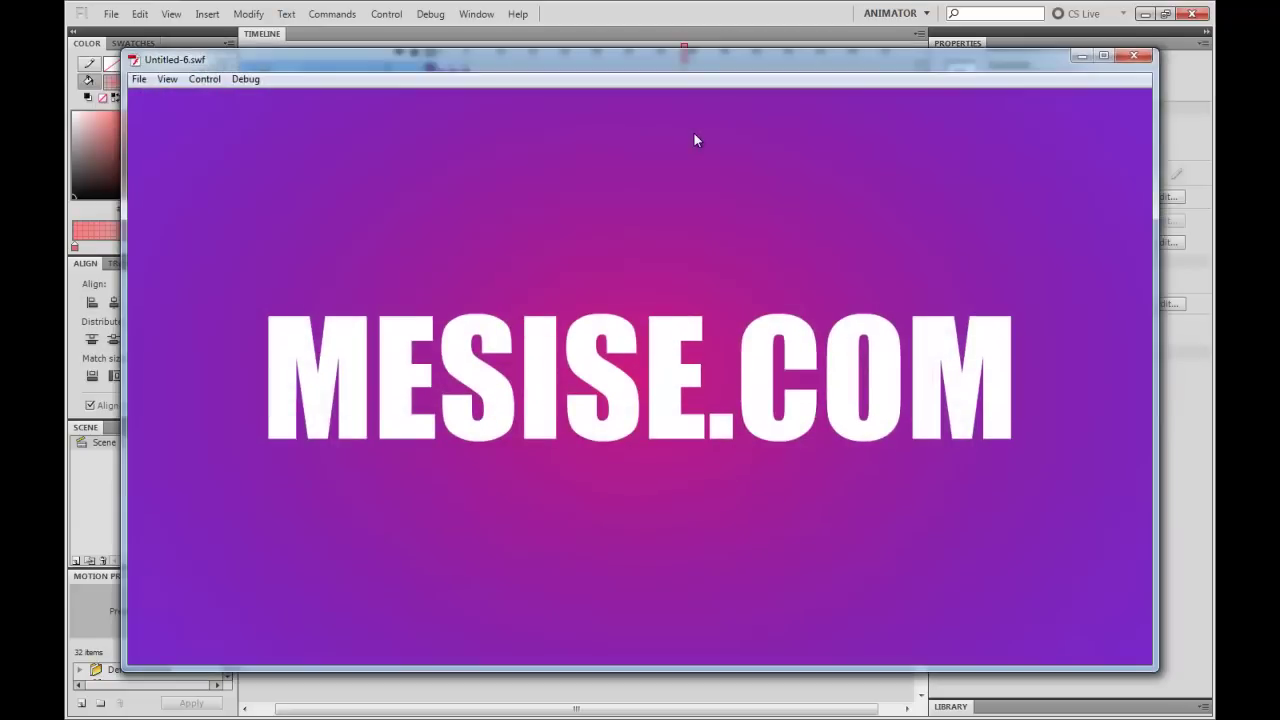